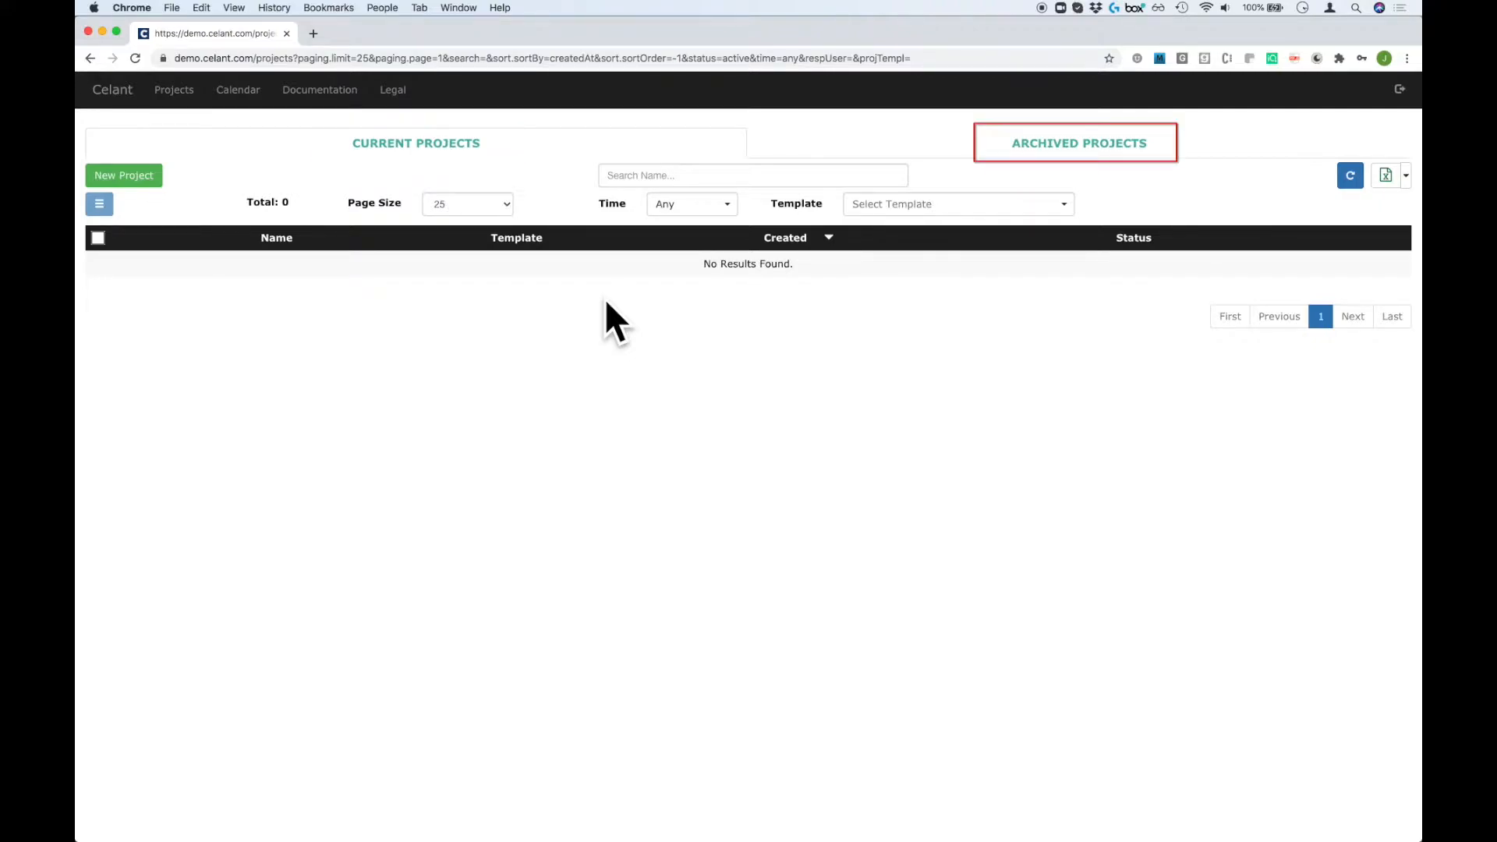
Create a project named 'Demo' from the Non-Disclosure Agreement template and open it in the editor.
click(1047, 146)
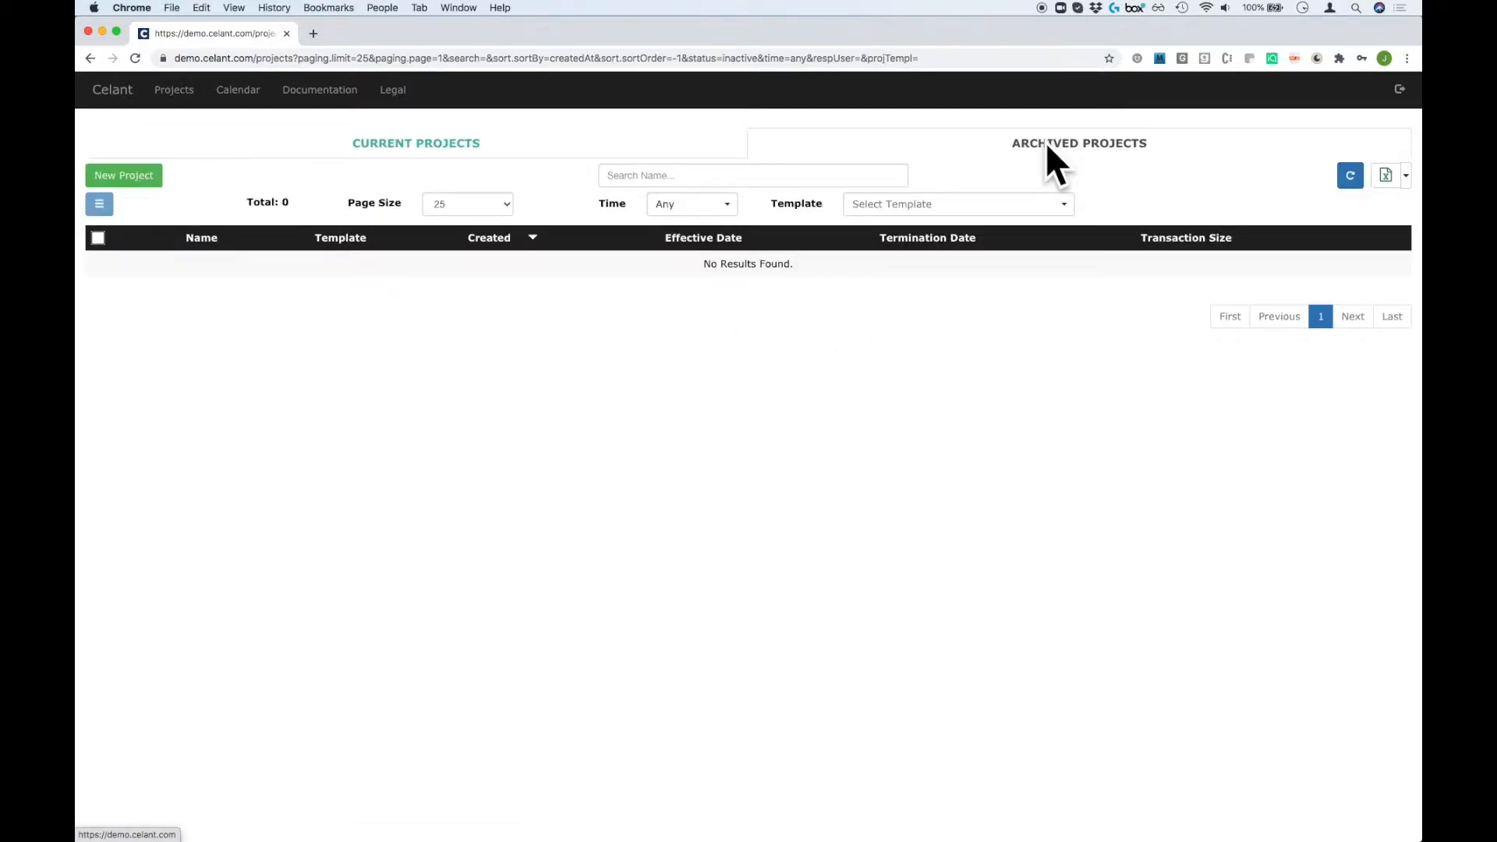
click(560, 148)
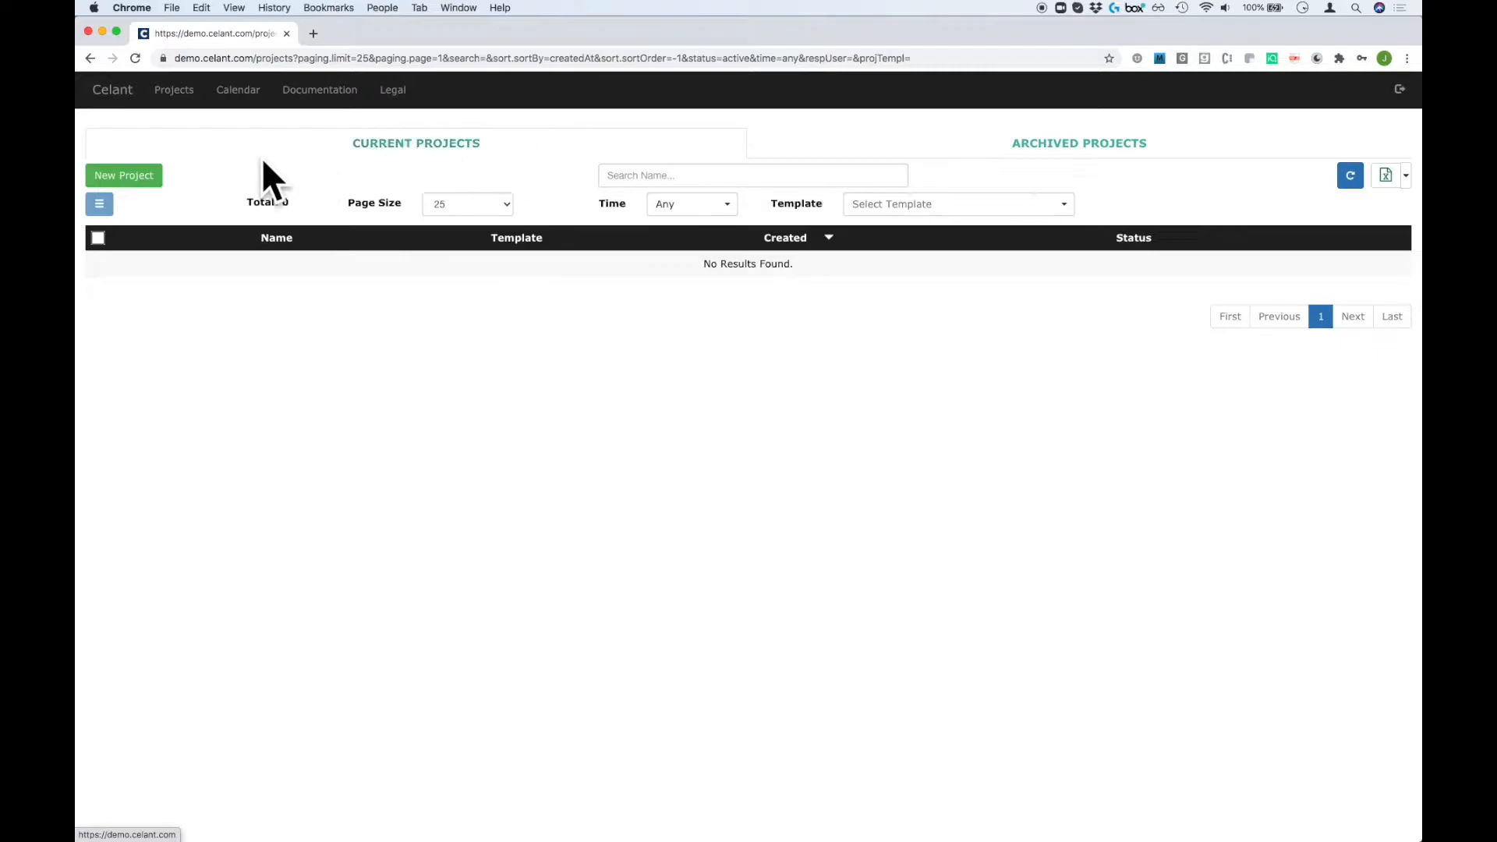
click(123, 177)
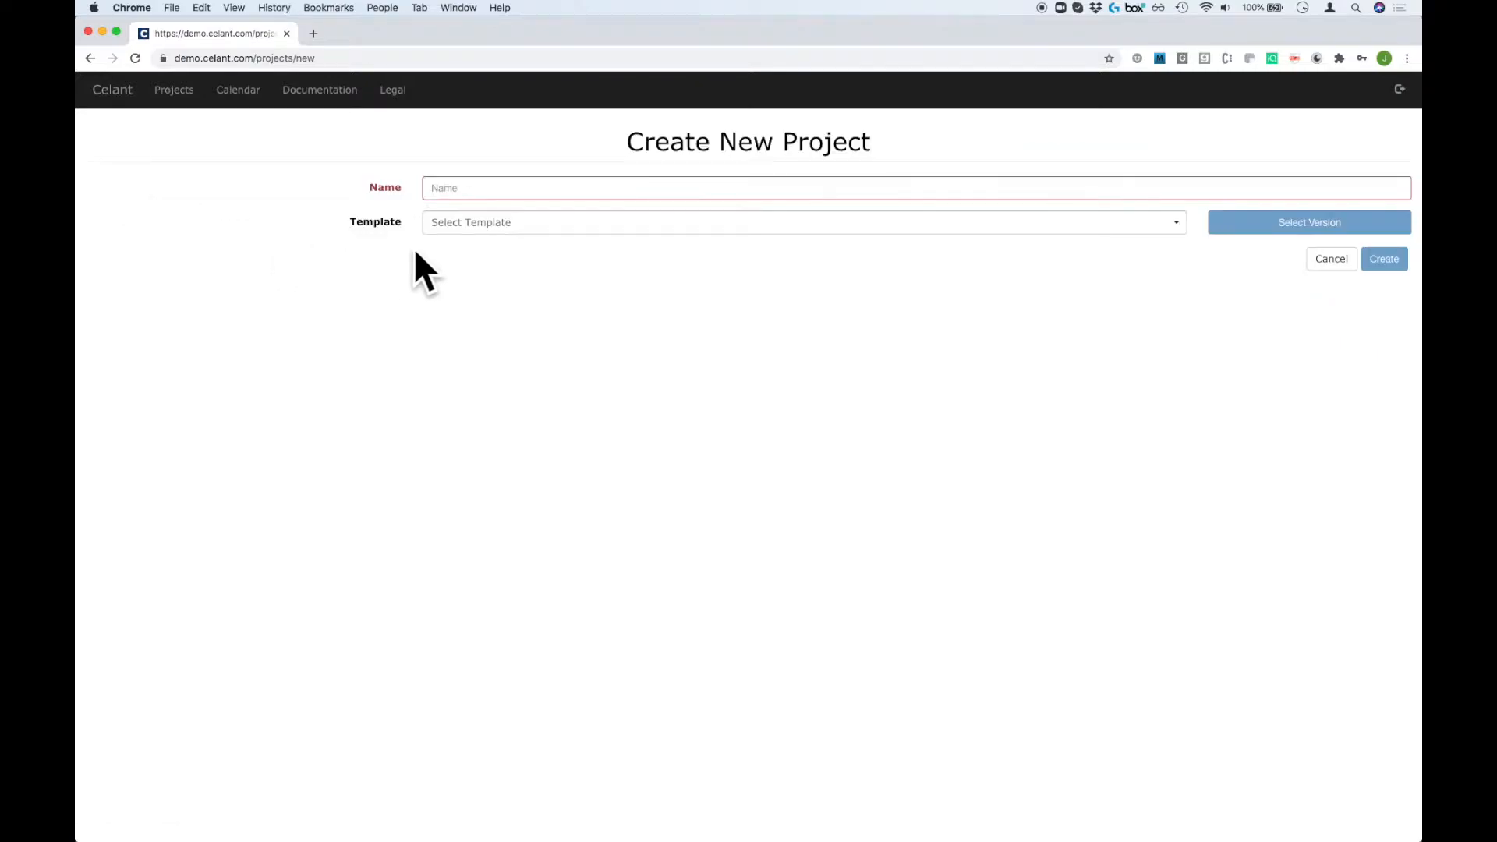
click(518, 227)
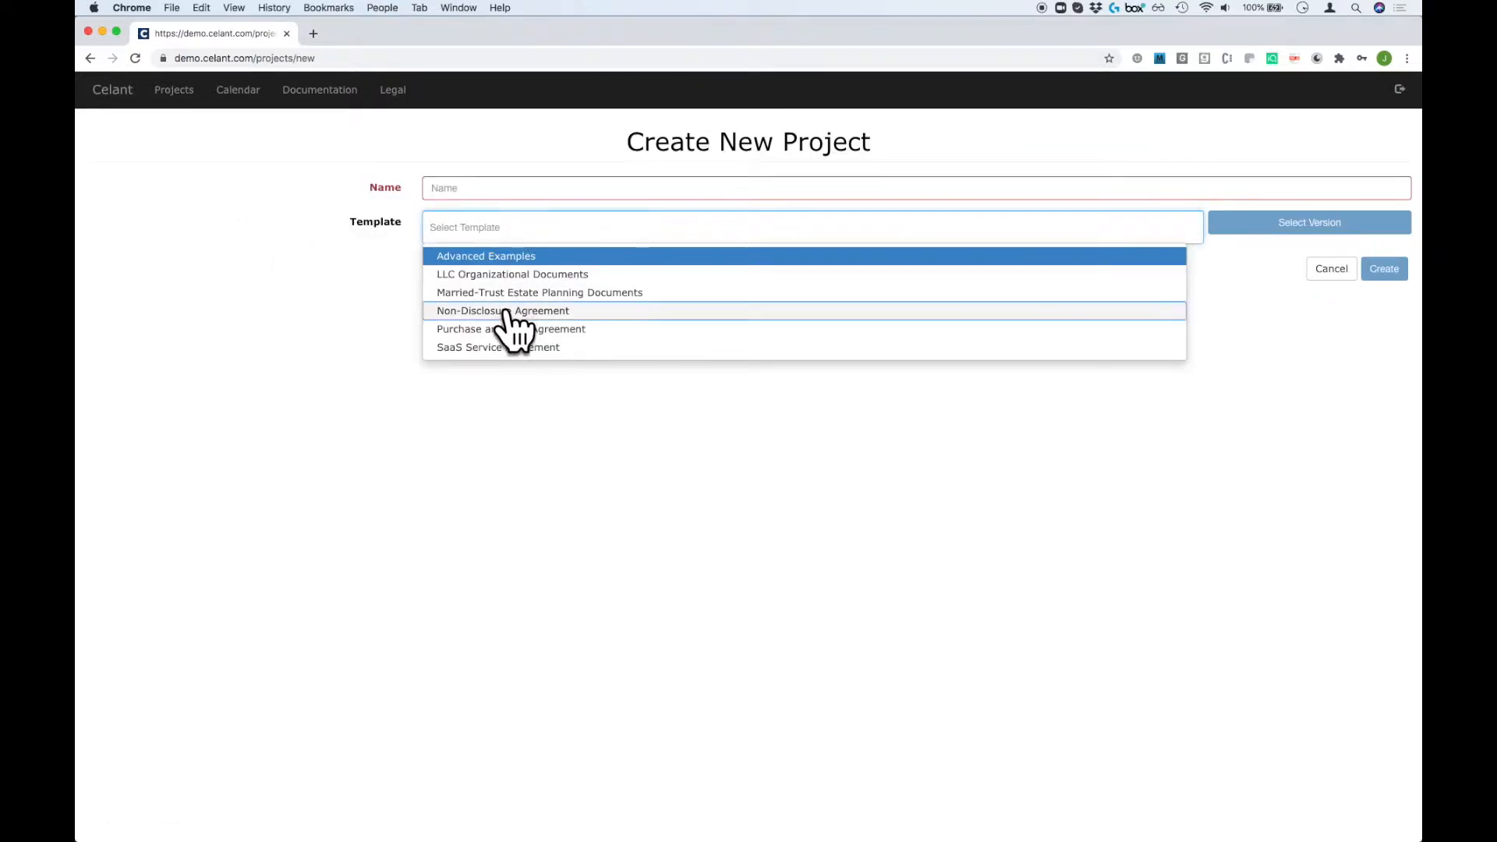
click(507, 310)
click(491, 188)
text(Demo)
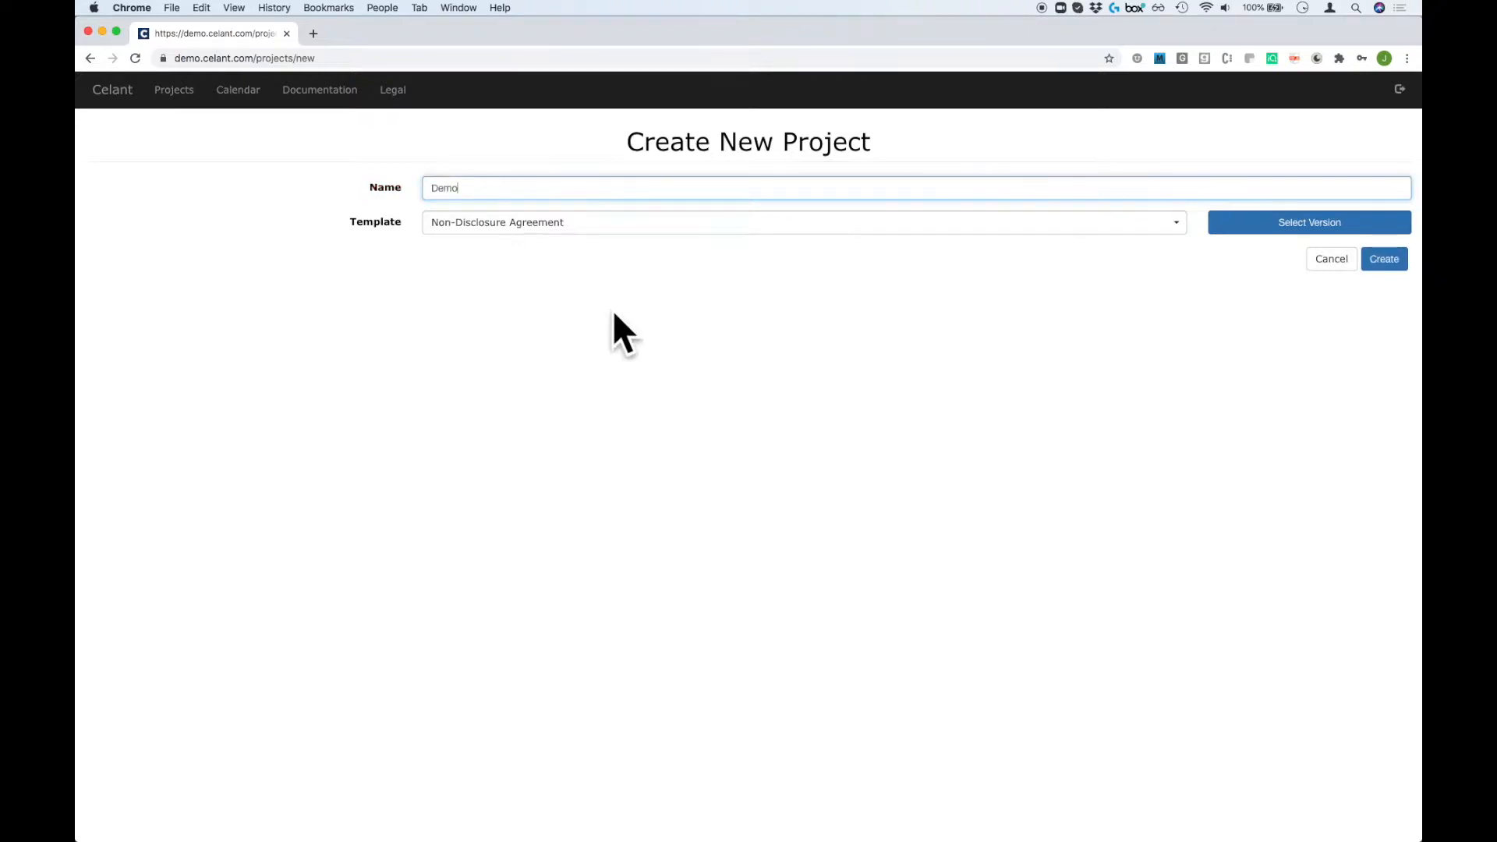
click(1381, 260)
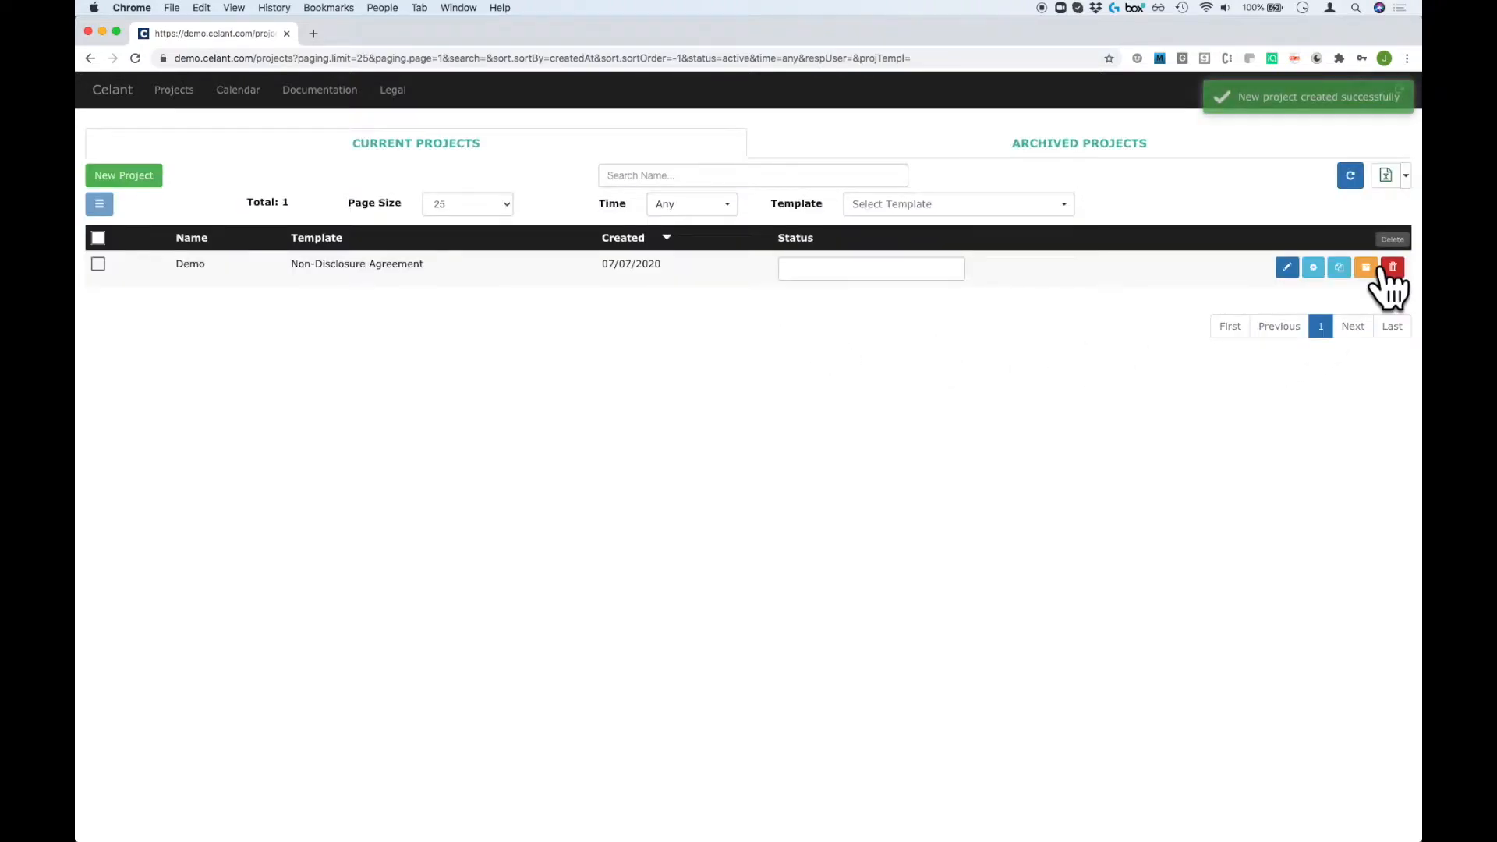
click(1288, 267)
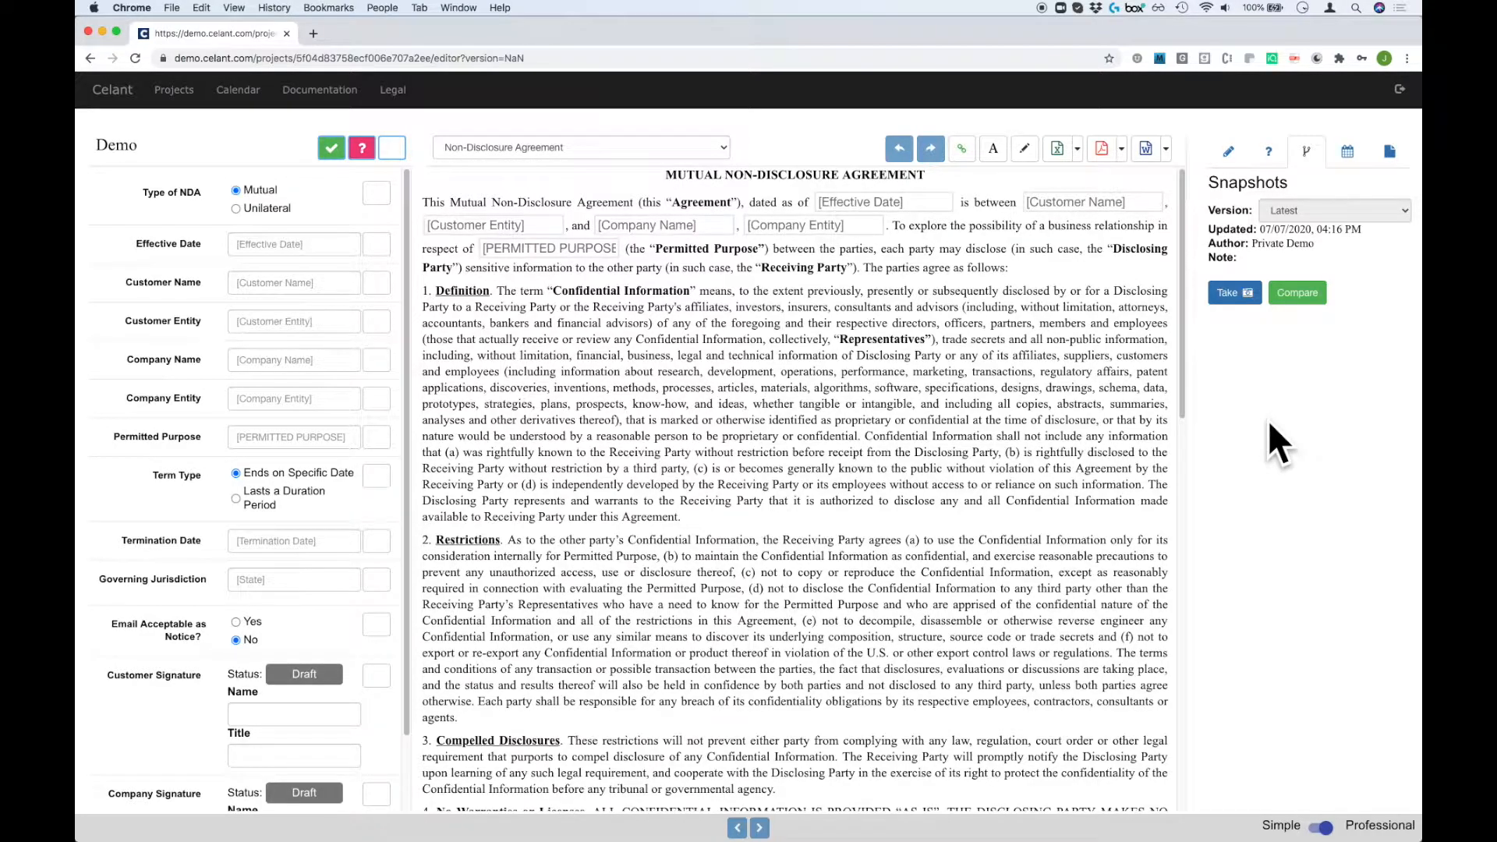
Set 'Email Acceptable as Notice?' to Yes, comparing the notice clause against No before switching back.
click(1346, 154)
click(1391, 153)
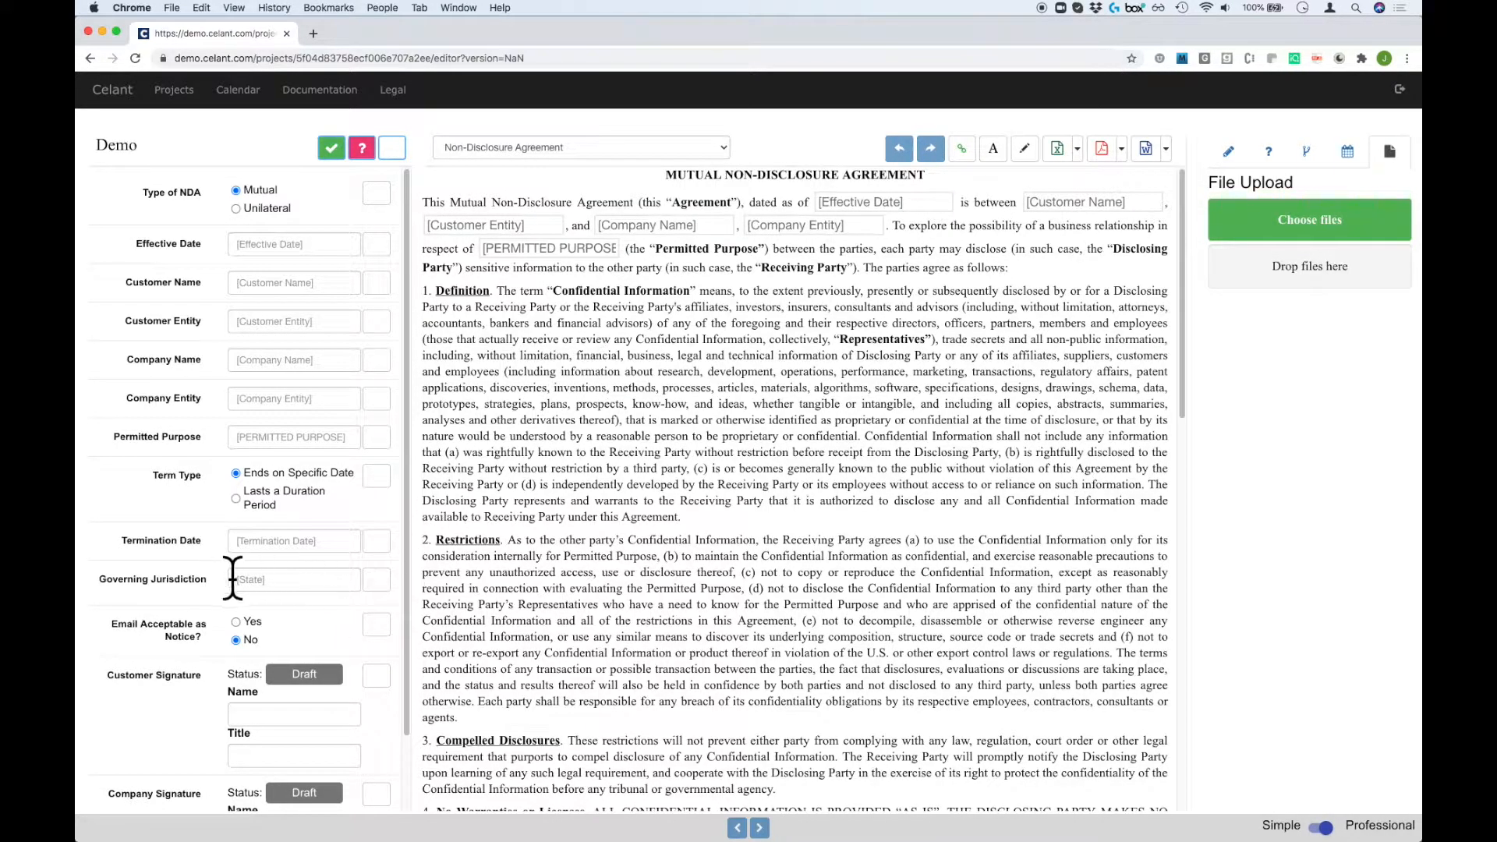
click(150, 634)
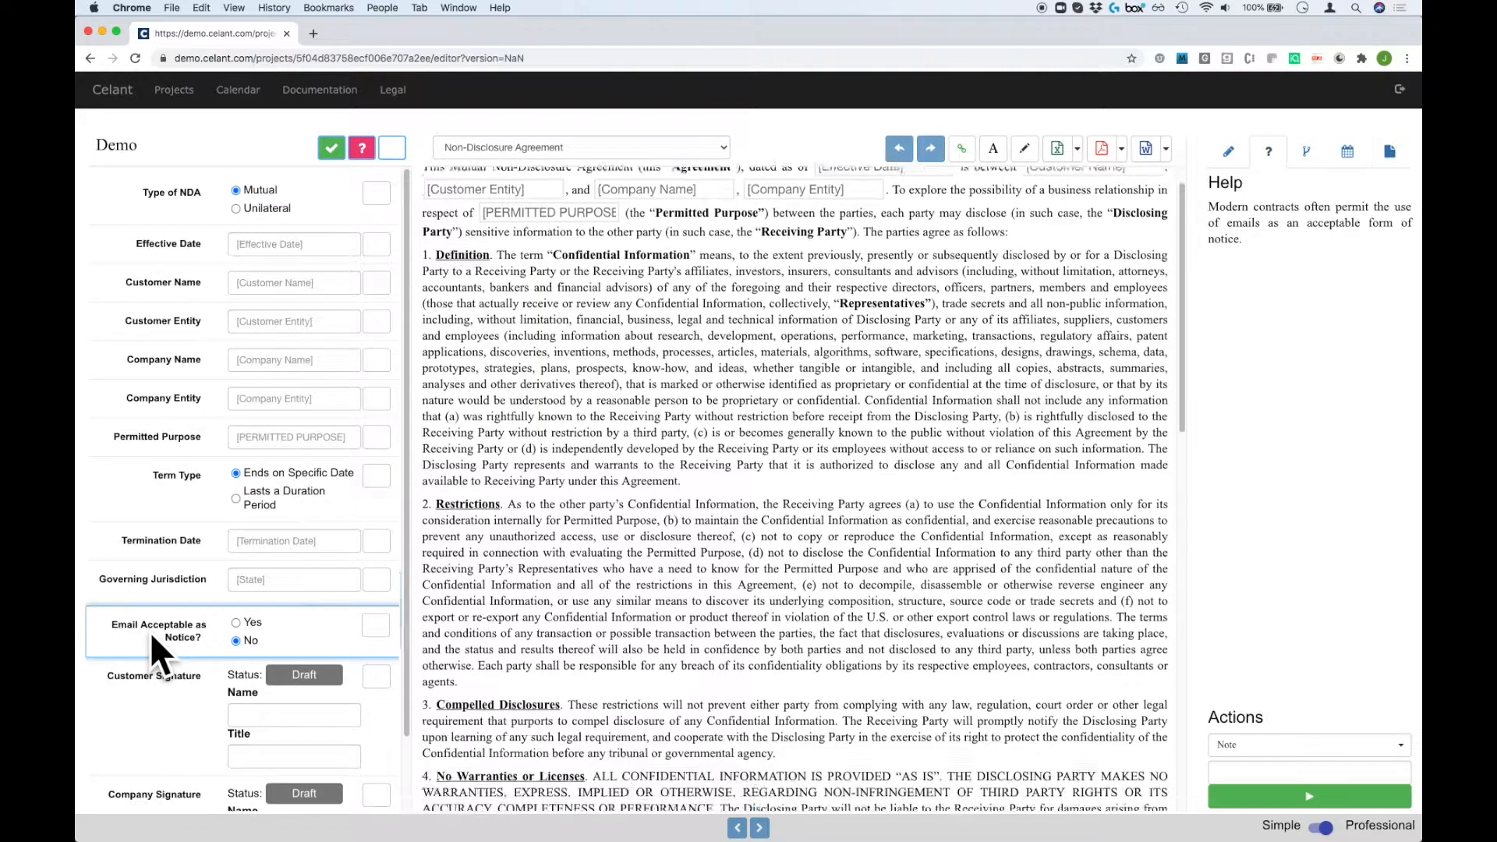
click(235, 622)
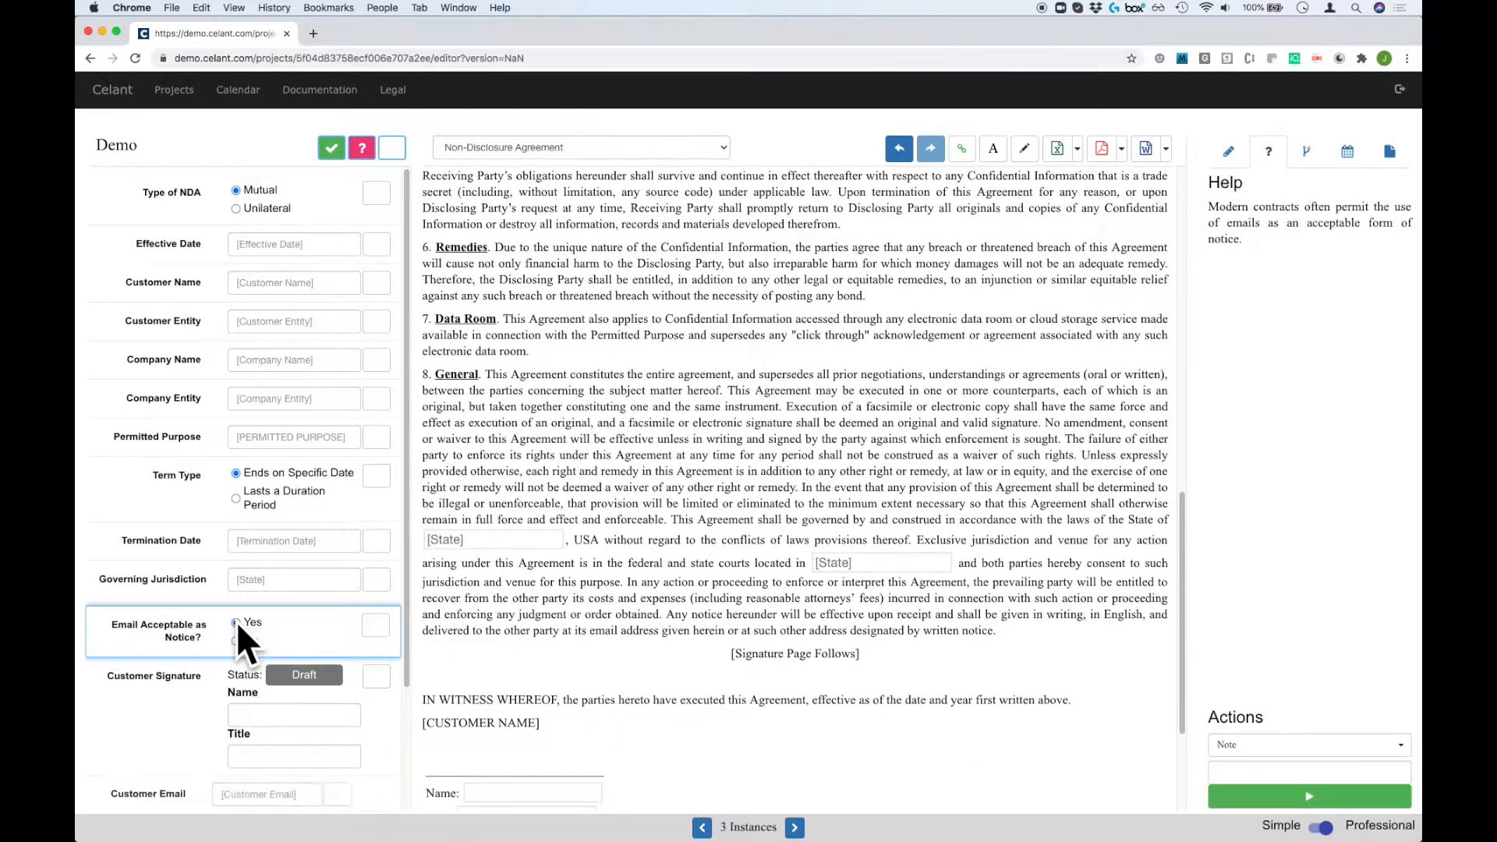
scroll(312, 633, down, 3)
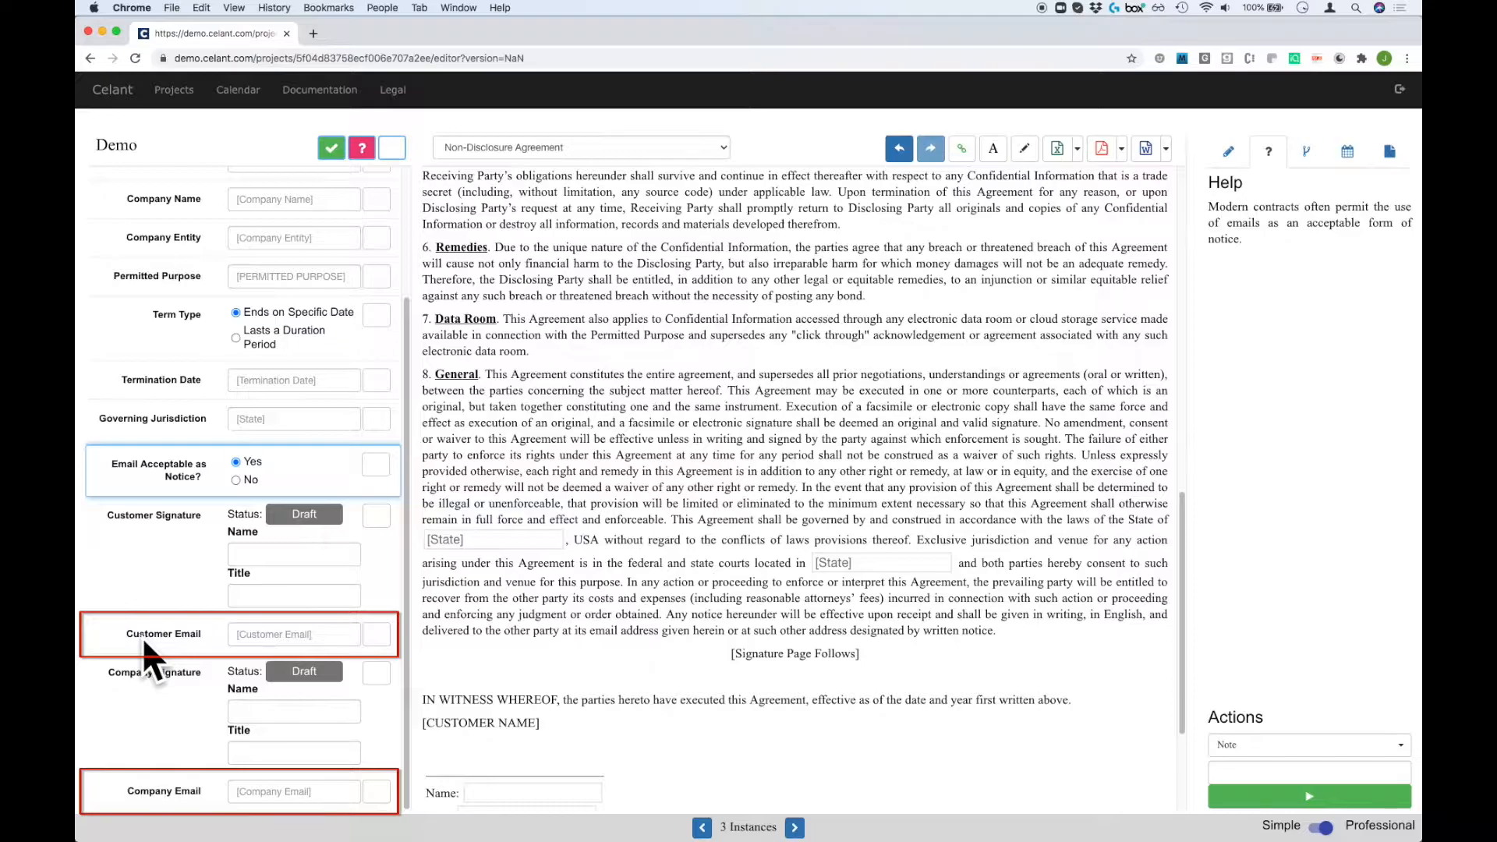
scroll(311, 635, up, 2)
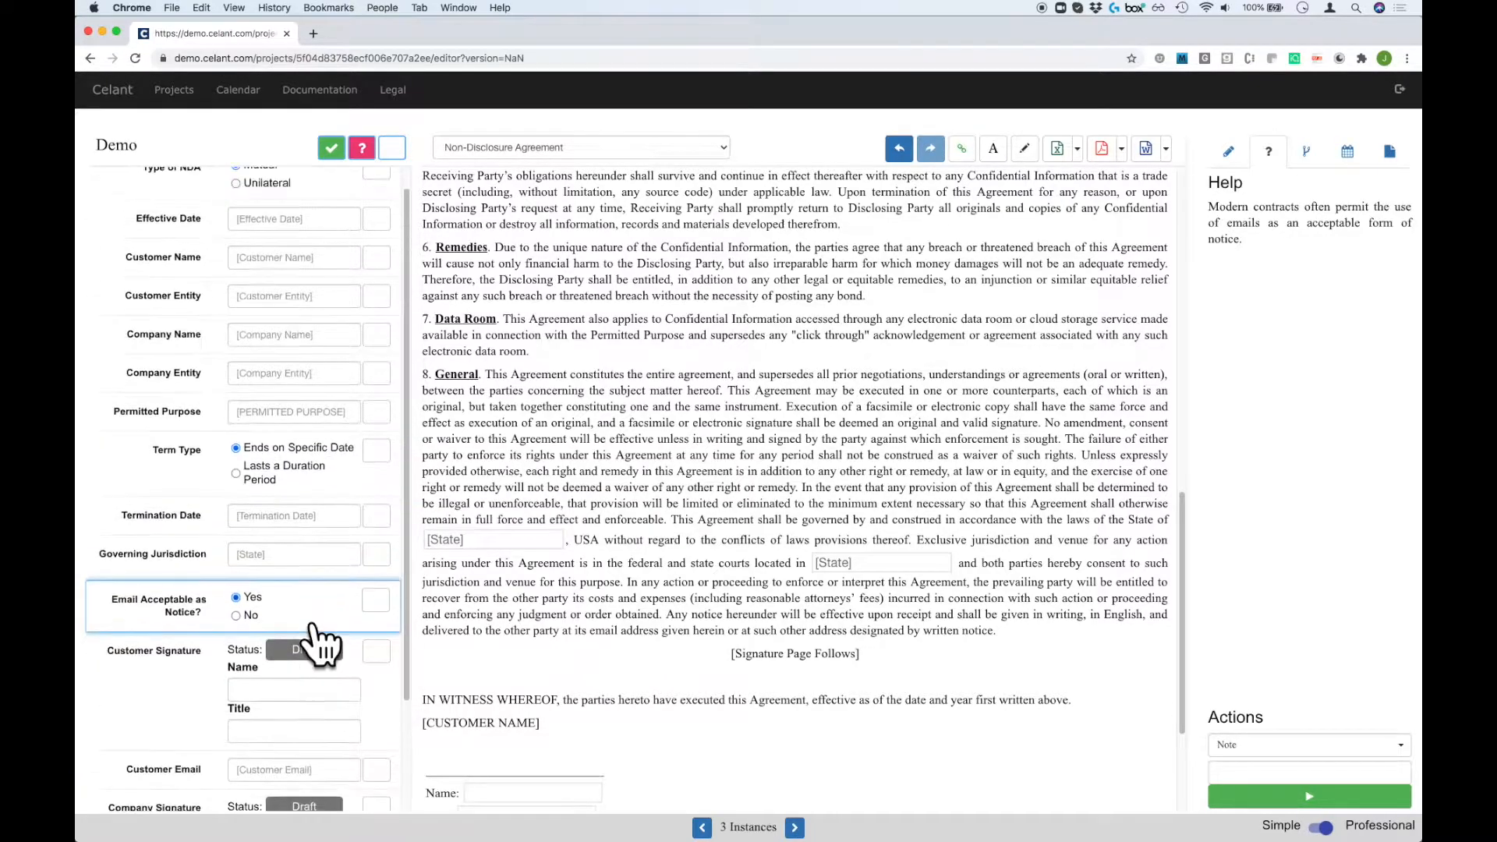
scroll(312, 625, up, 1)
click(236, 638)
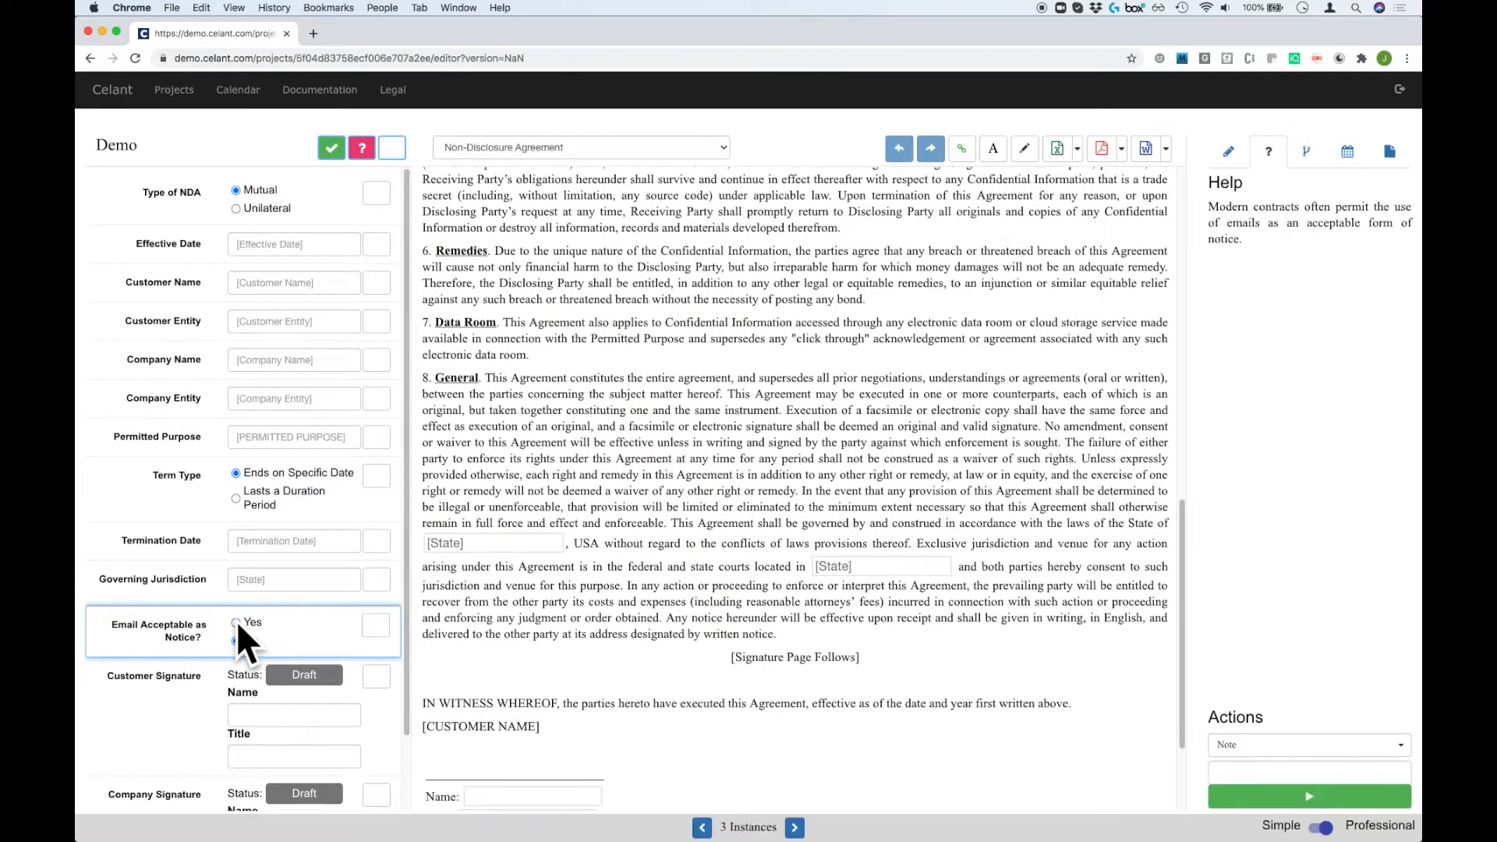
click(237, 621)
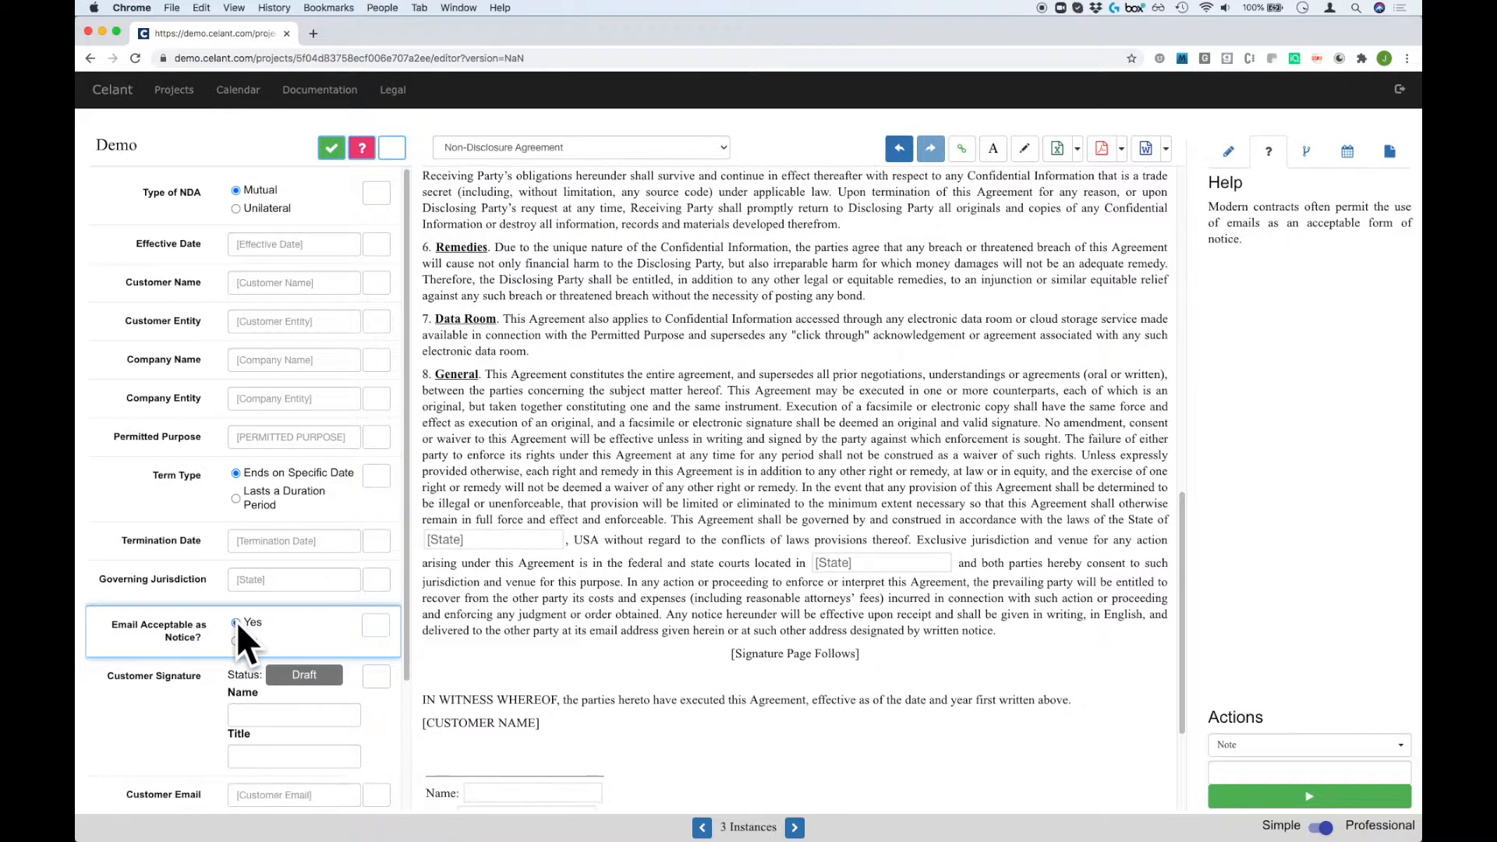
scroll(317, 643, down, 1)
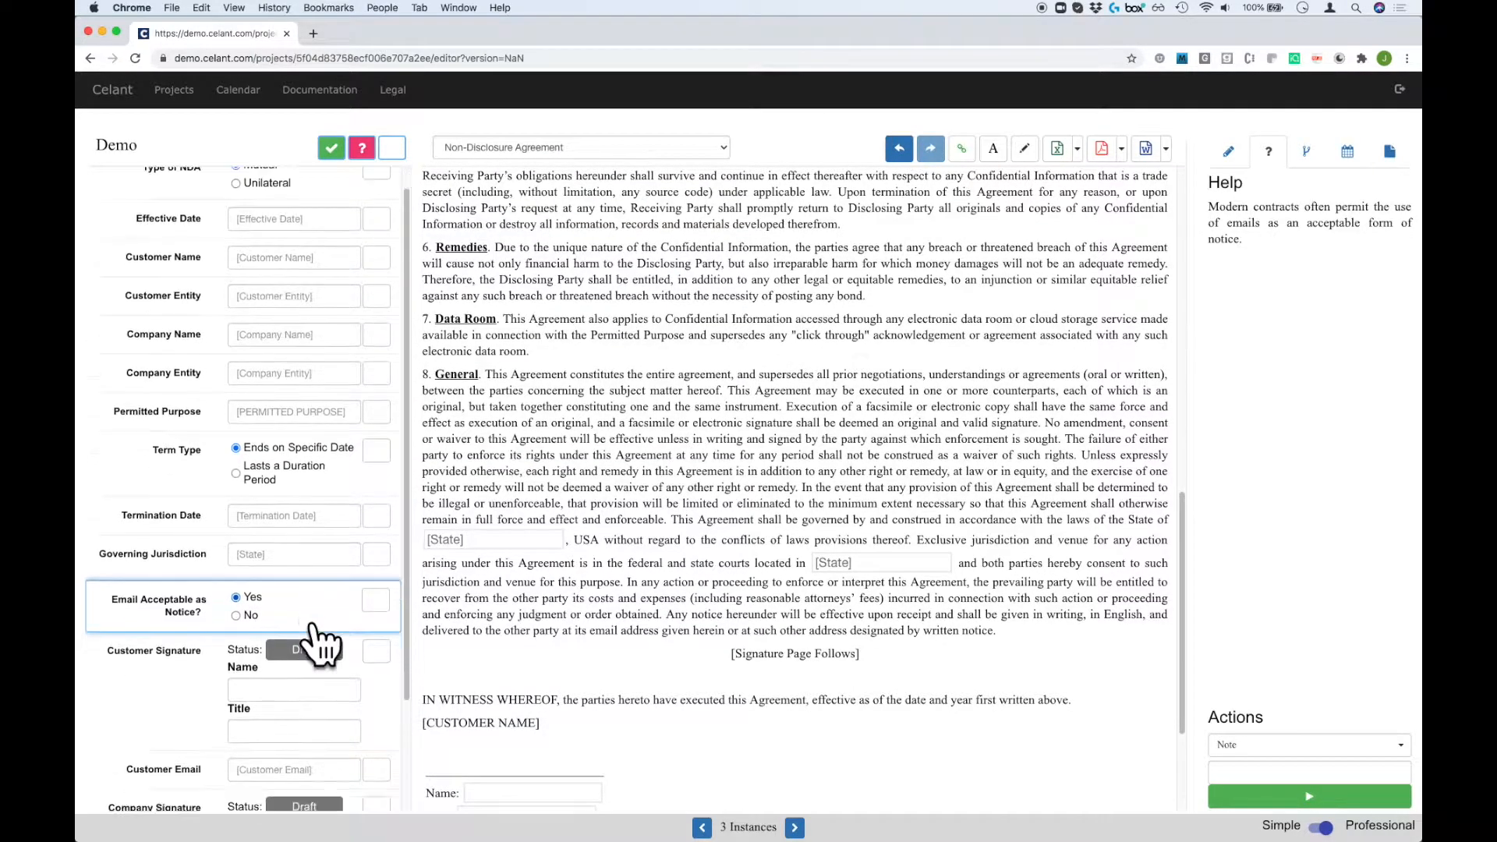
scroll(312, 631, down, 2)
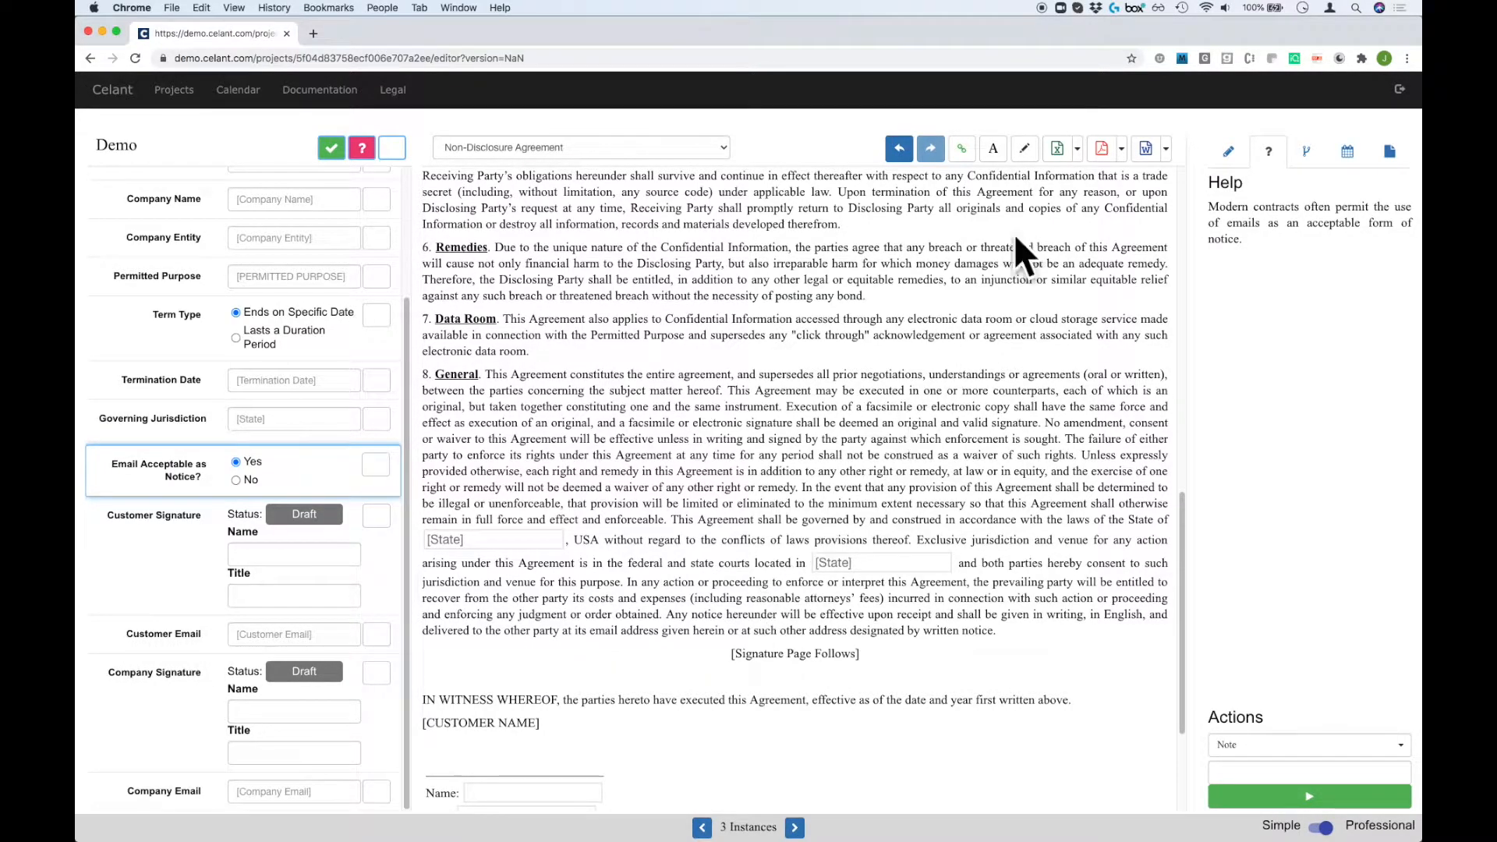
Turn on Redline Mode and scroll through the agreement to review the marked email-notice wording.
click(994, 149)
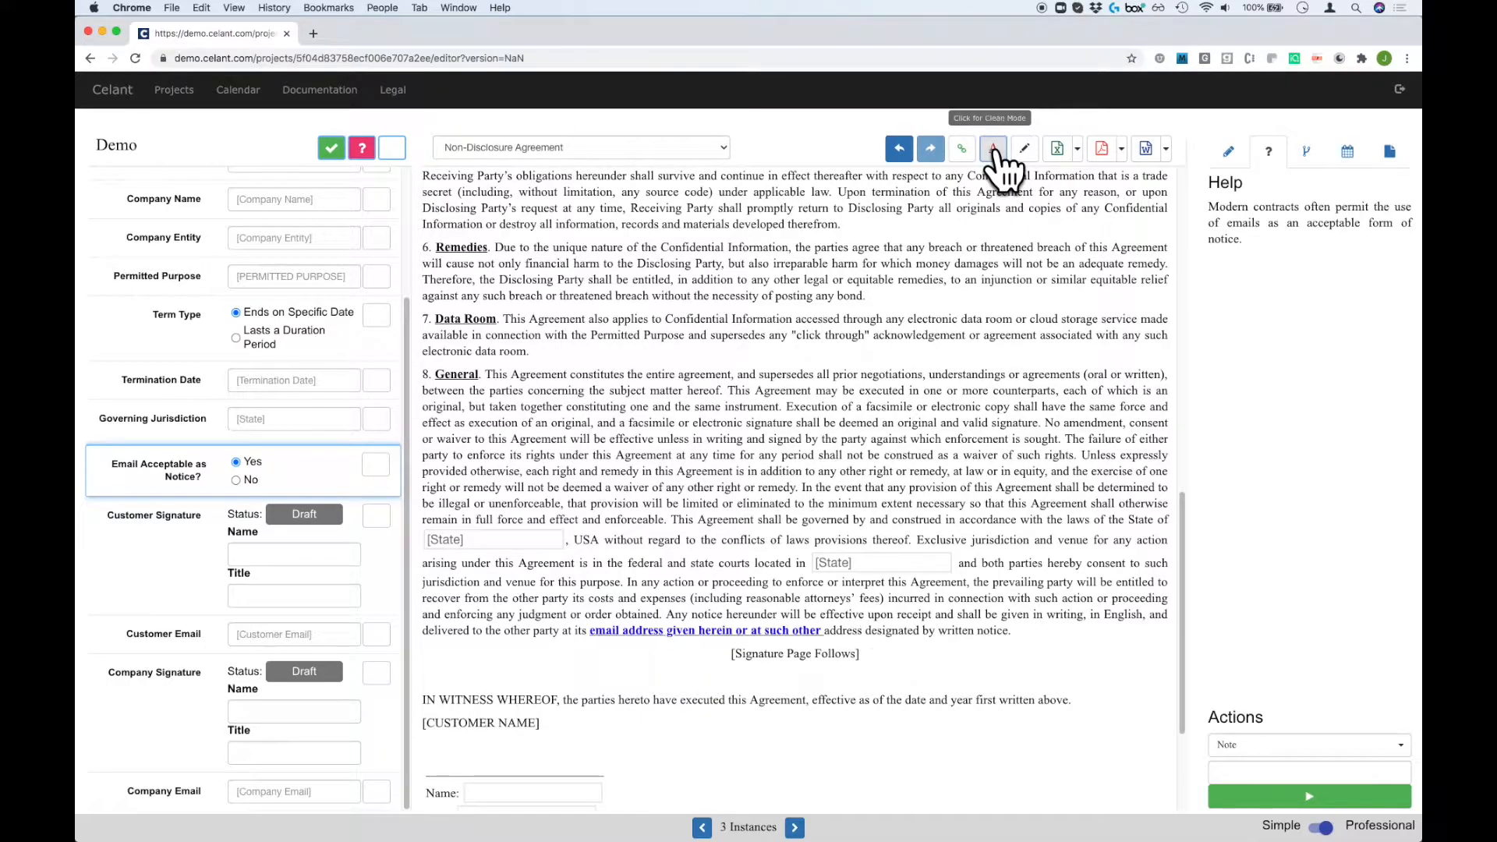
scroll(994, 234, down, 5)
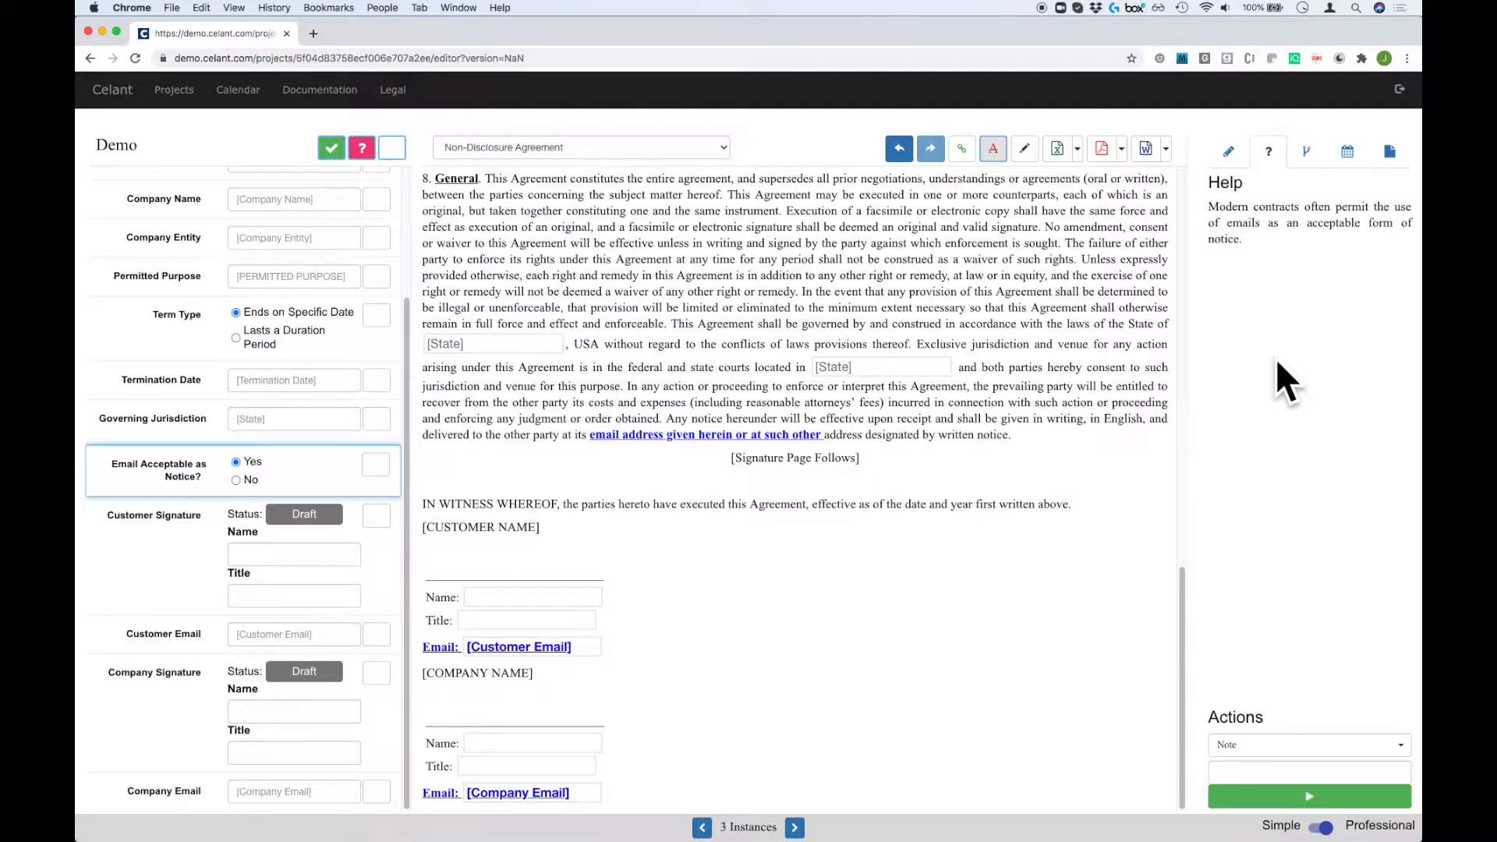
scroll(478, 344, up, 10)
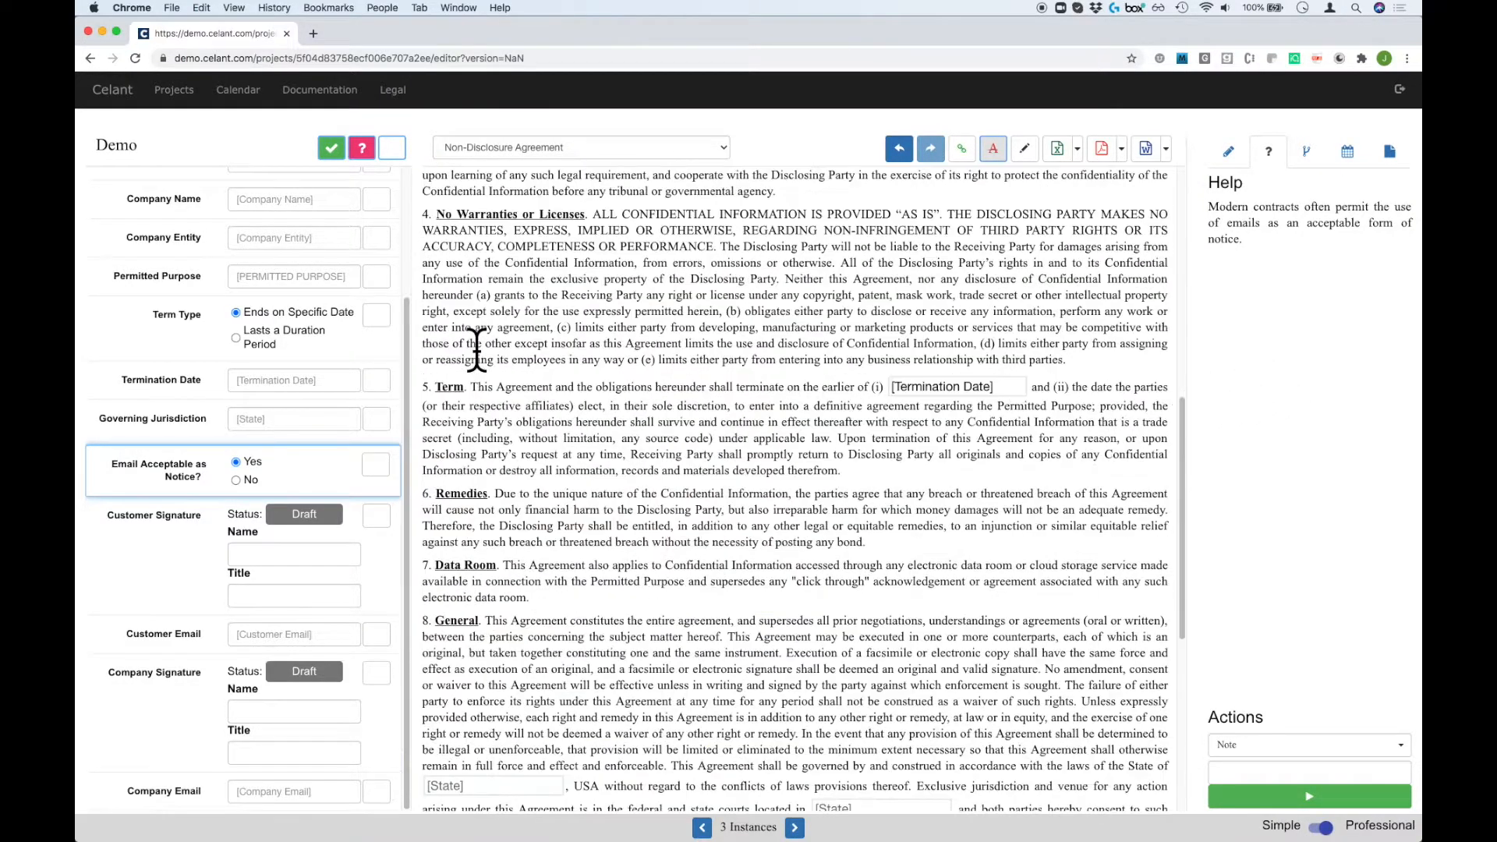
scroll(337, 376, up, 1)
scroll(337, 376, up, 2)
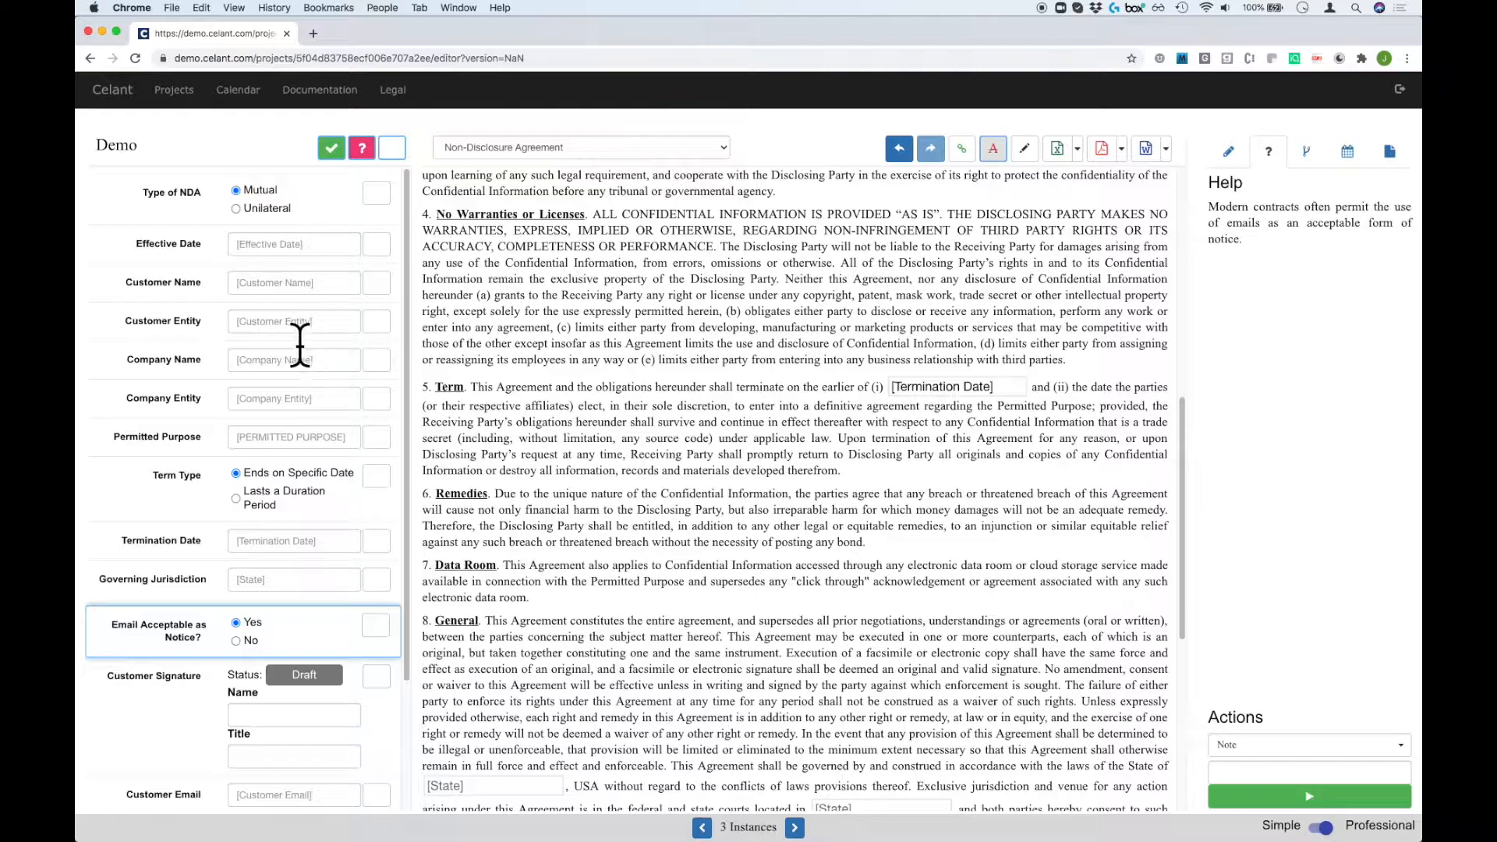
scroll(675, 344, up, 8)
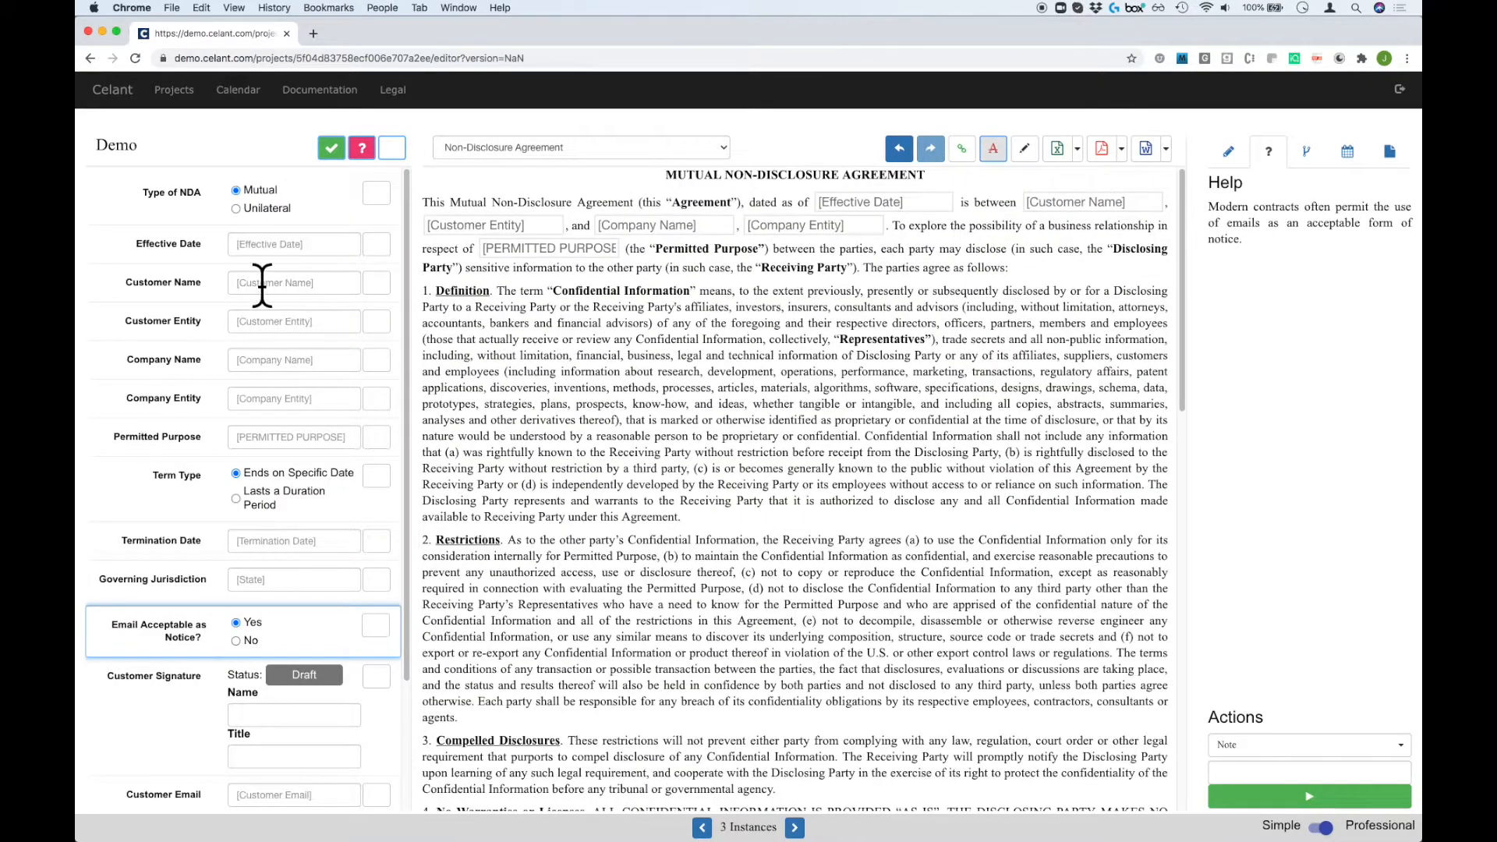
Enter 'ABC Corporation' as Customer Name and flag the answer as uncertain.
click(262, 285)
text(ABC Corporation)
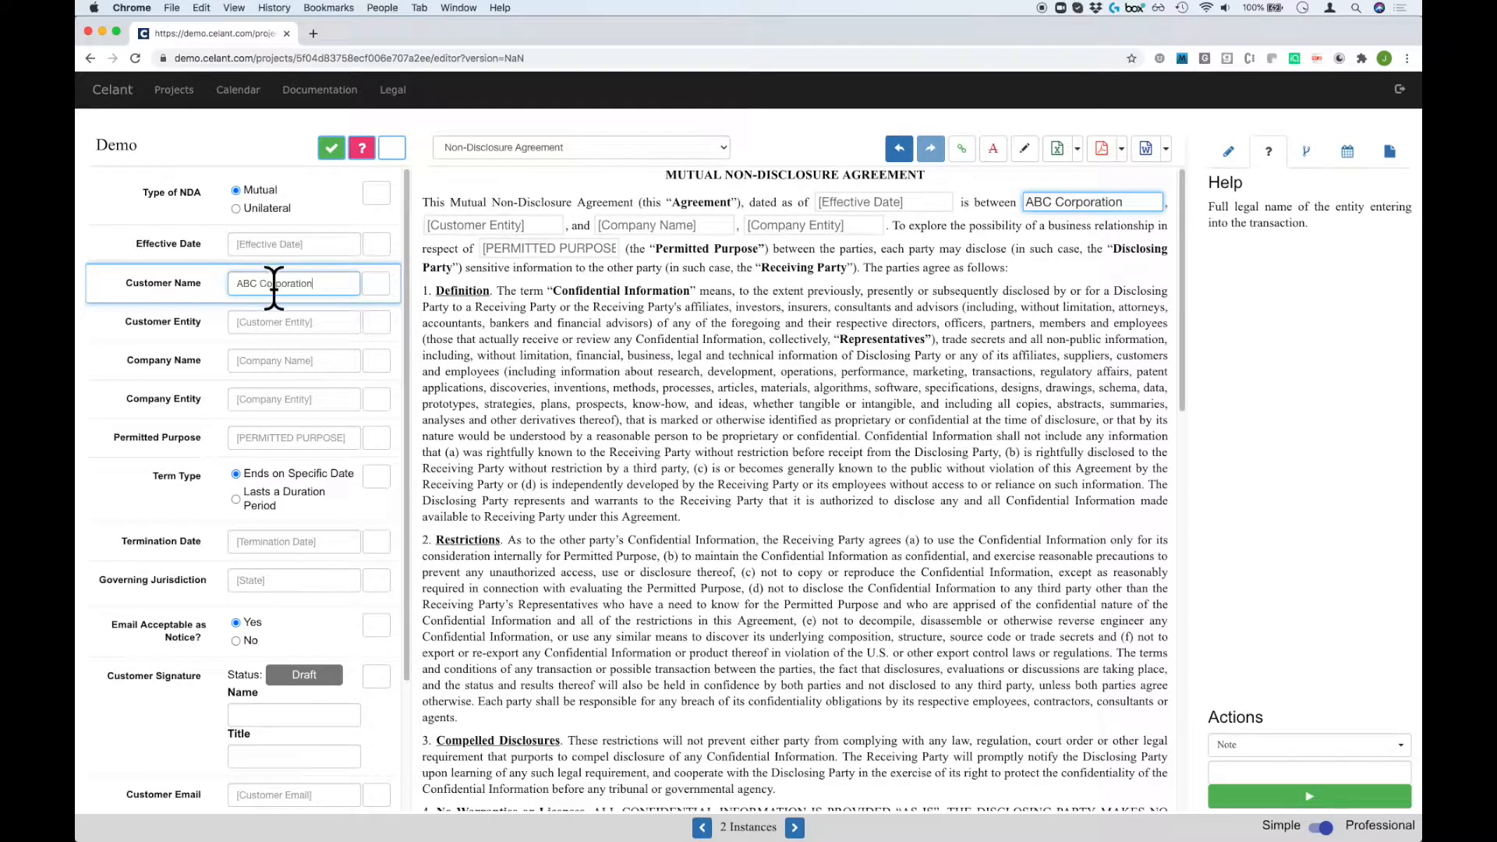
click(376, 285)
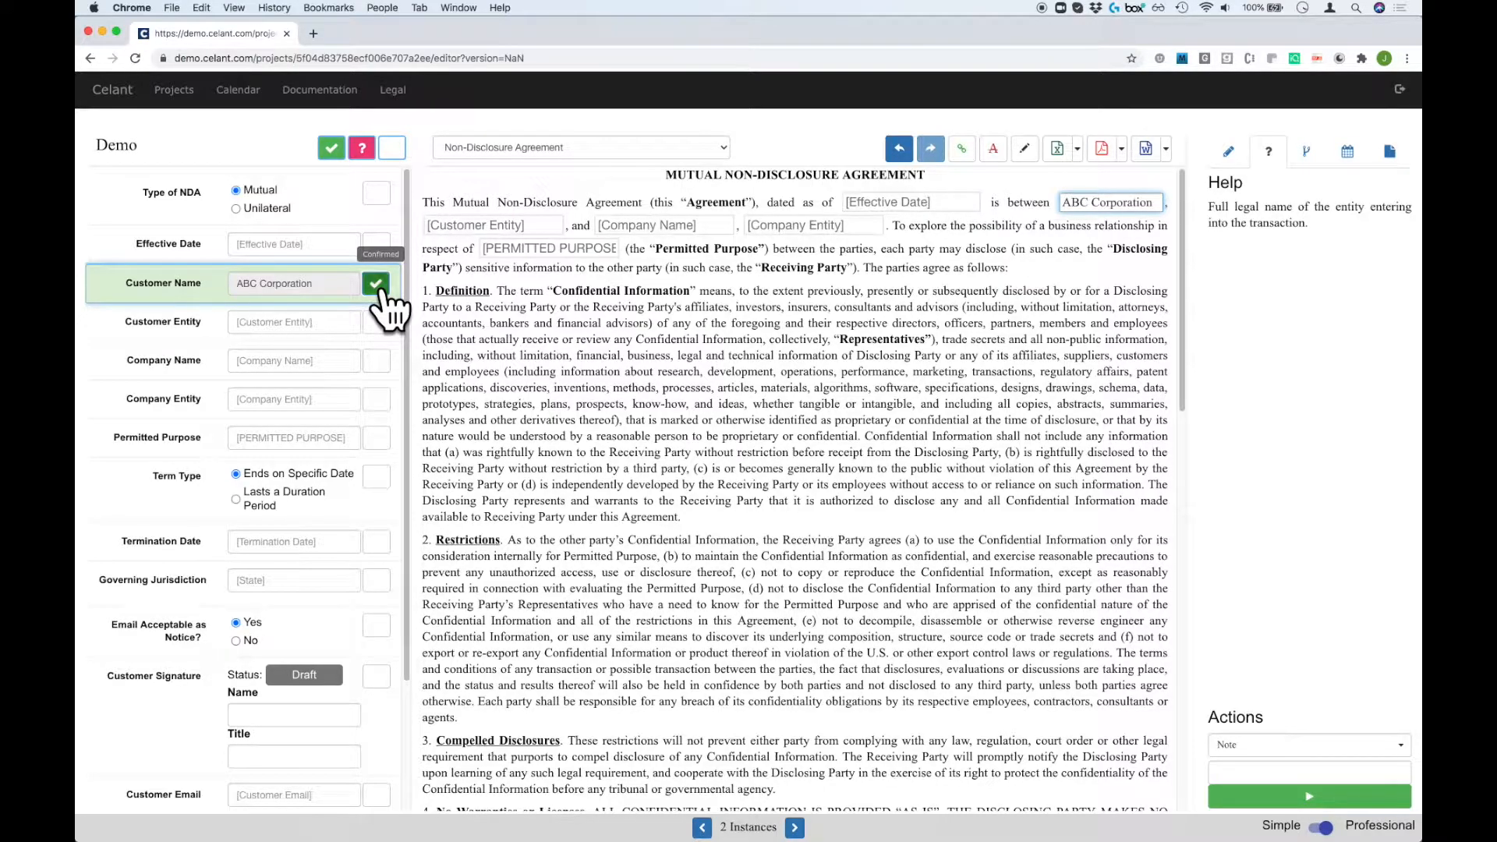
click(376, 284)
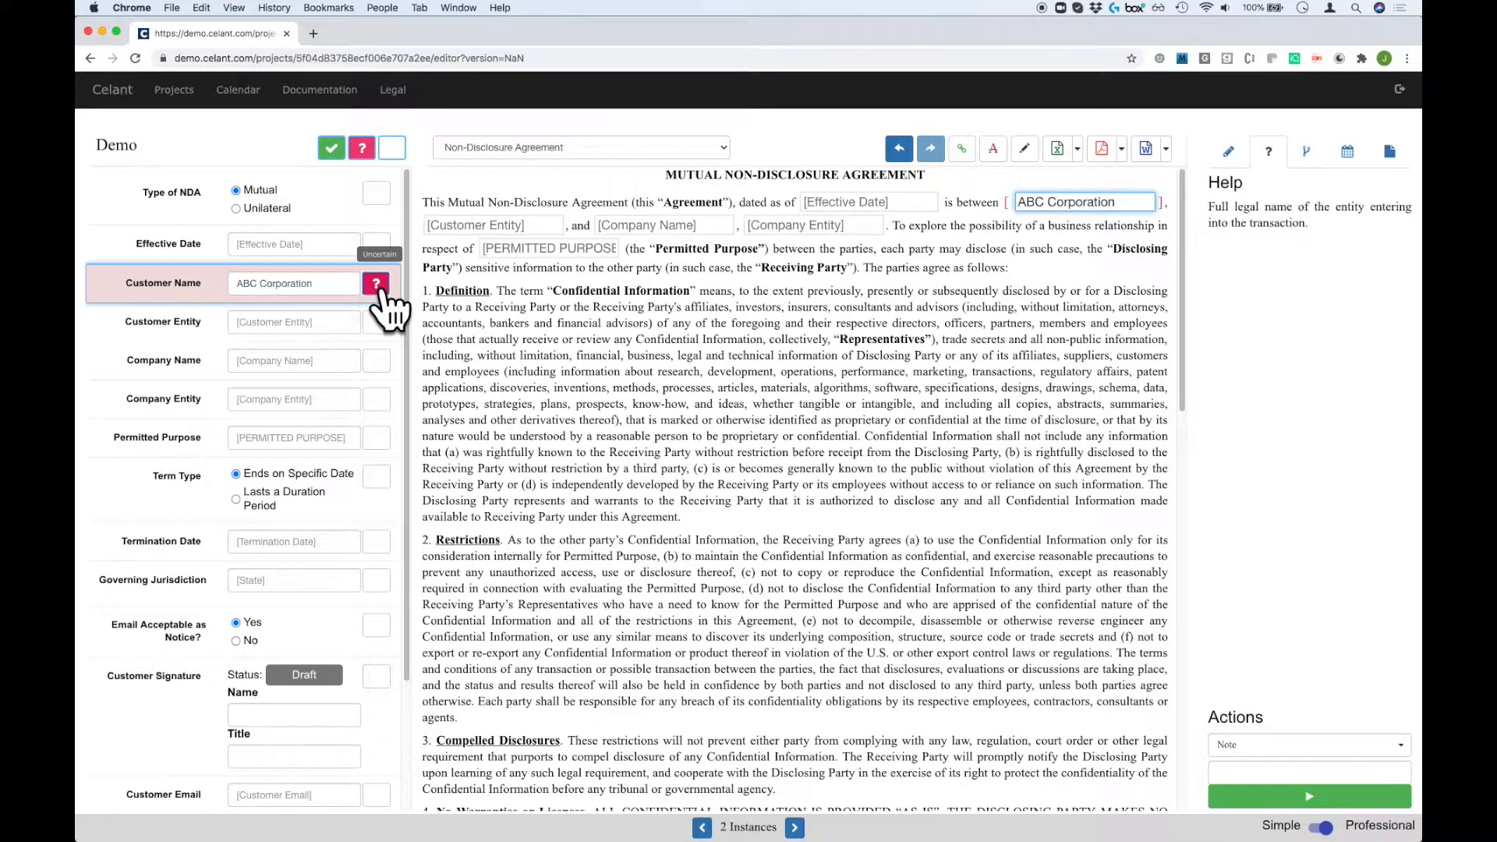
click(377, 285)
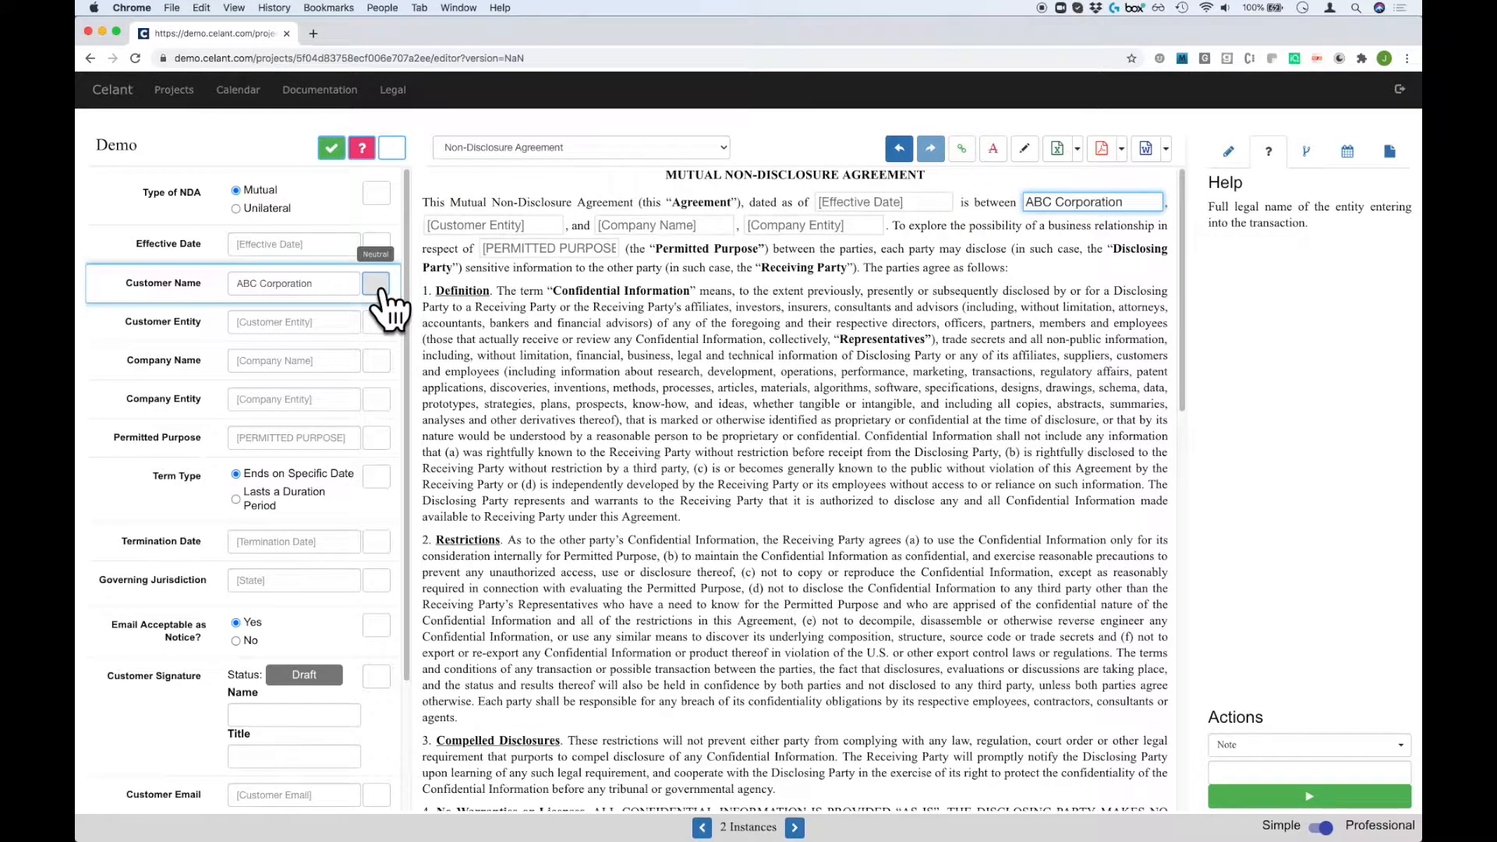
click(379, 286)
click(379, 286)
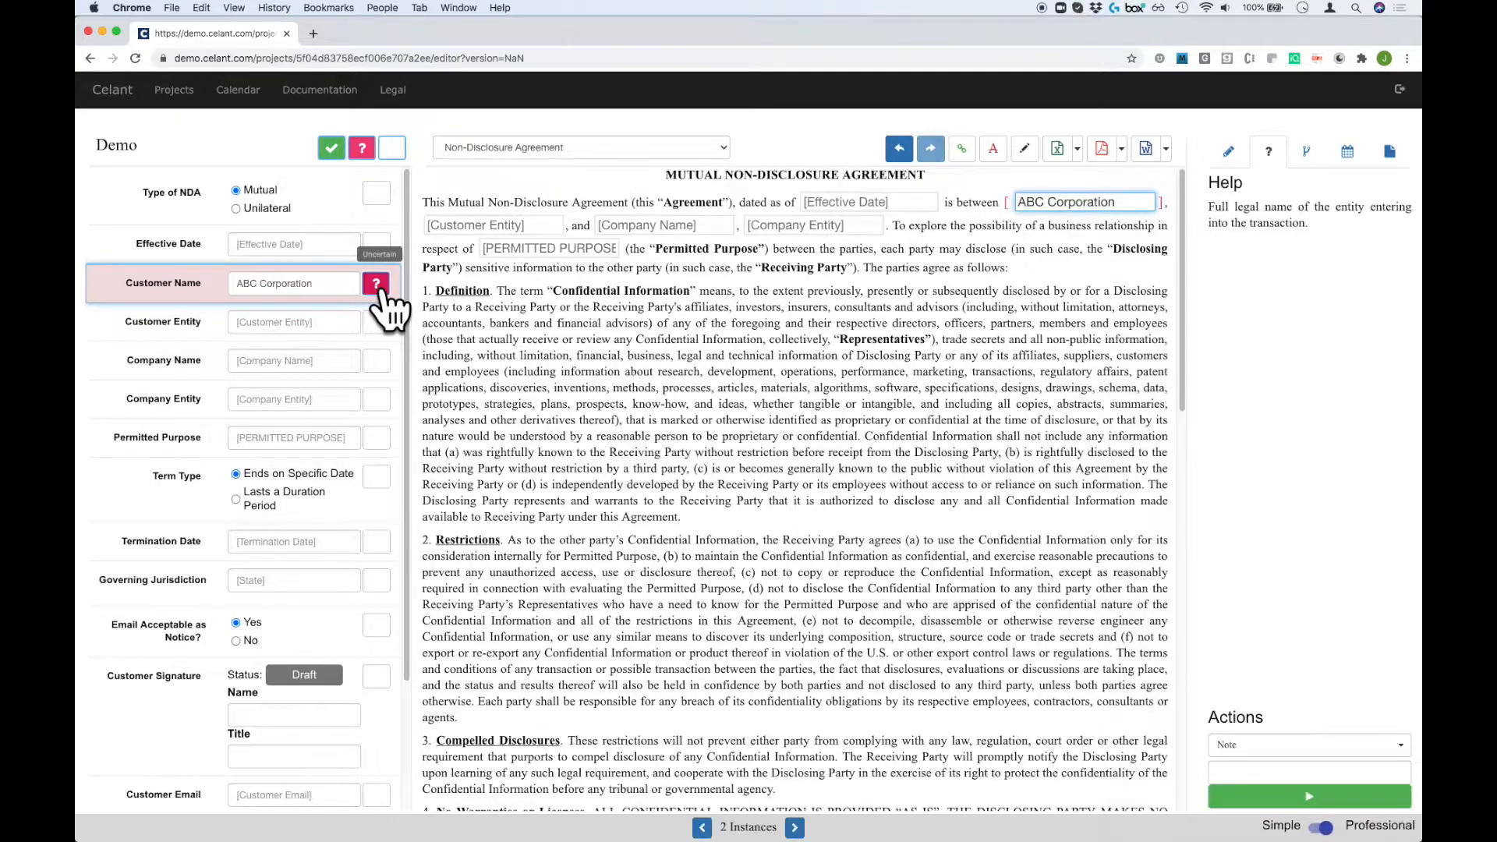
Try the confirmed and neutral field filters, then show all questions and open the Excel import/export options.
click(332, 147)
click(392, 148)
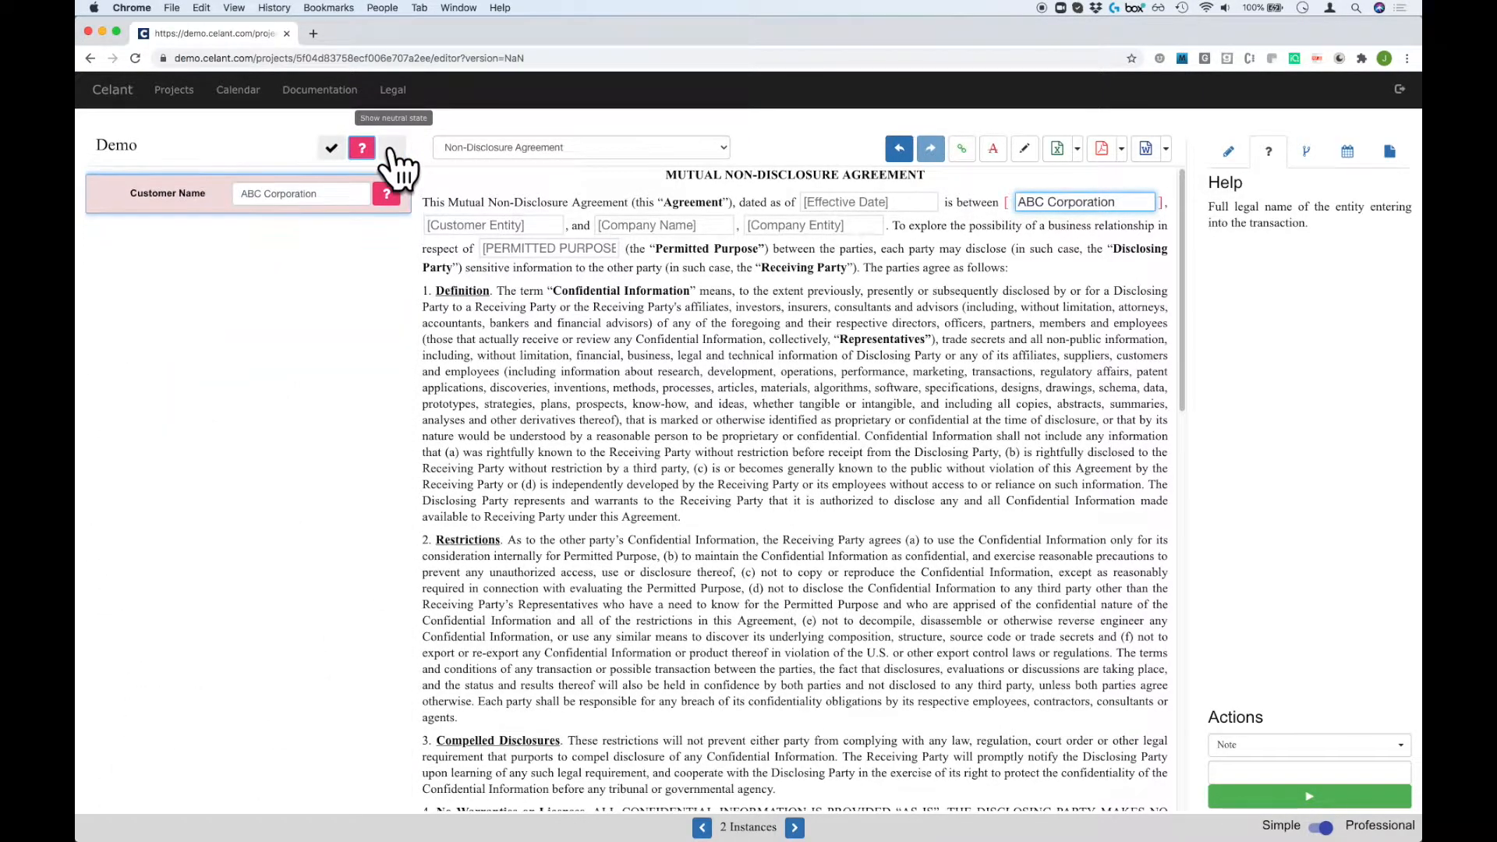
click(392, 148)
click(331, 147)
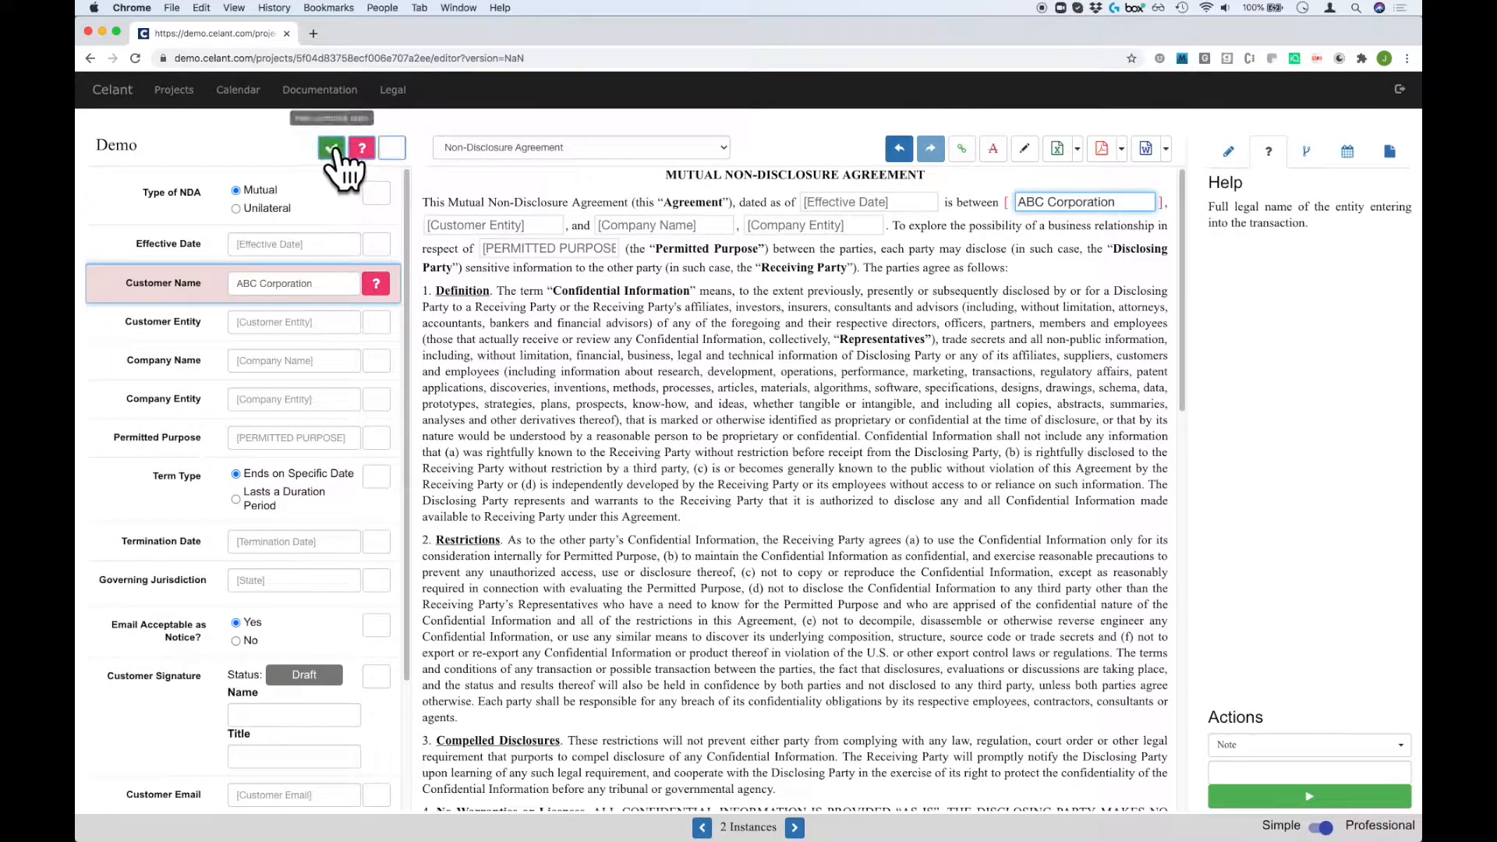
click(1078, 150)
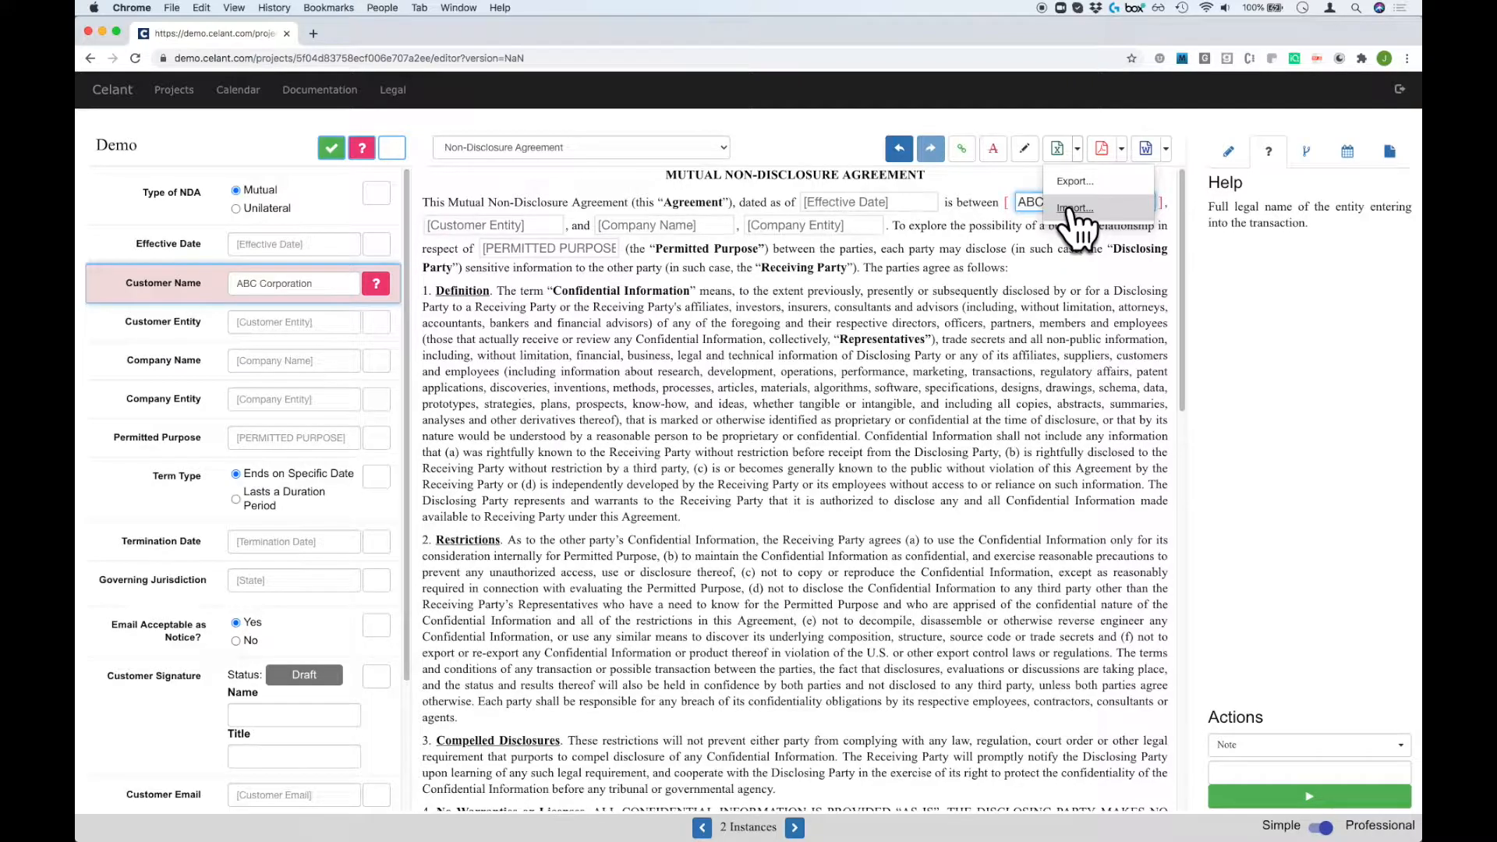
Import answers from Sample Answers.xlsx, overwriting the existing values.
click(1076, 209)
click(636, 114)
click(662, 117)
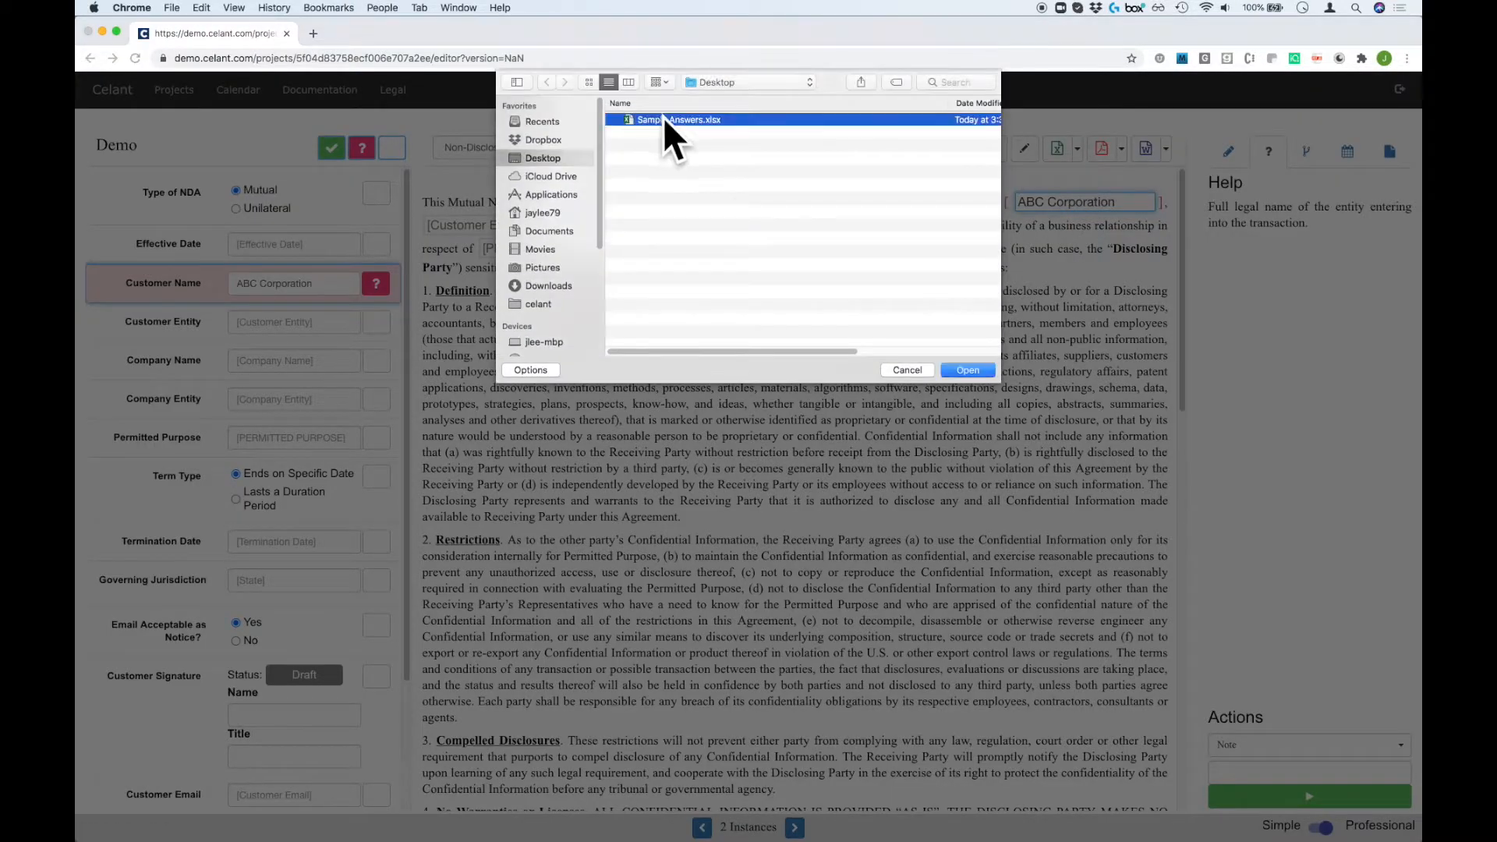
click(967, 370)
click(872, 234)
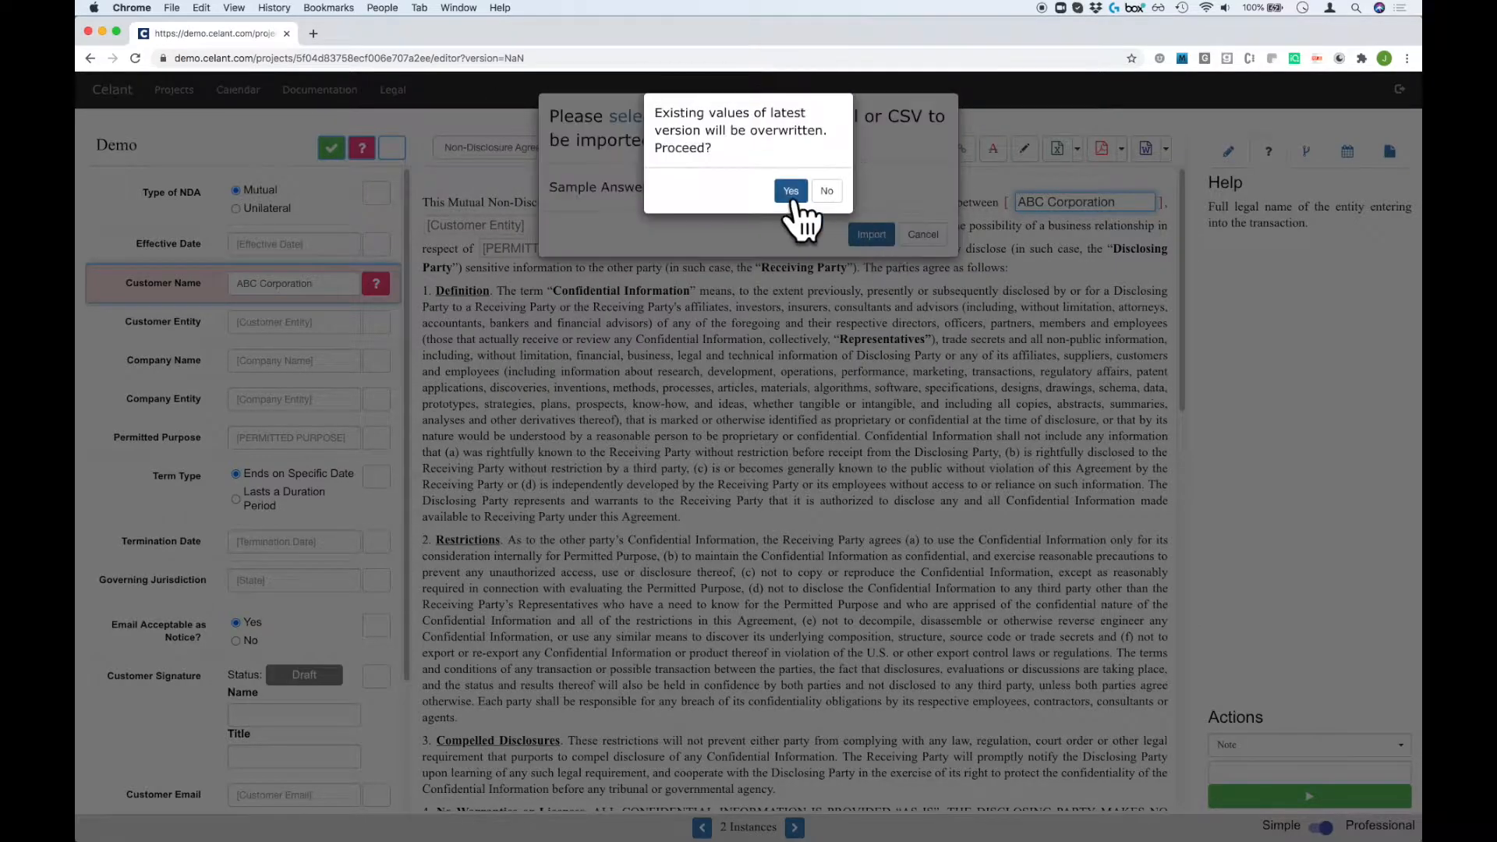
click(790, 190)
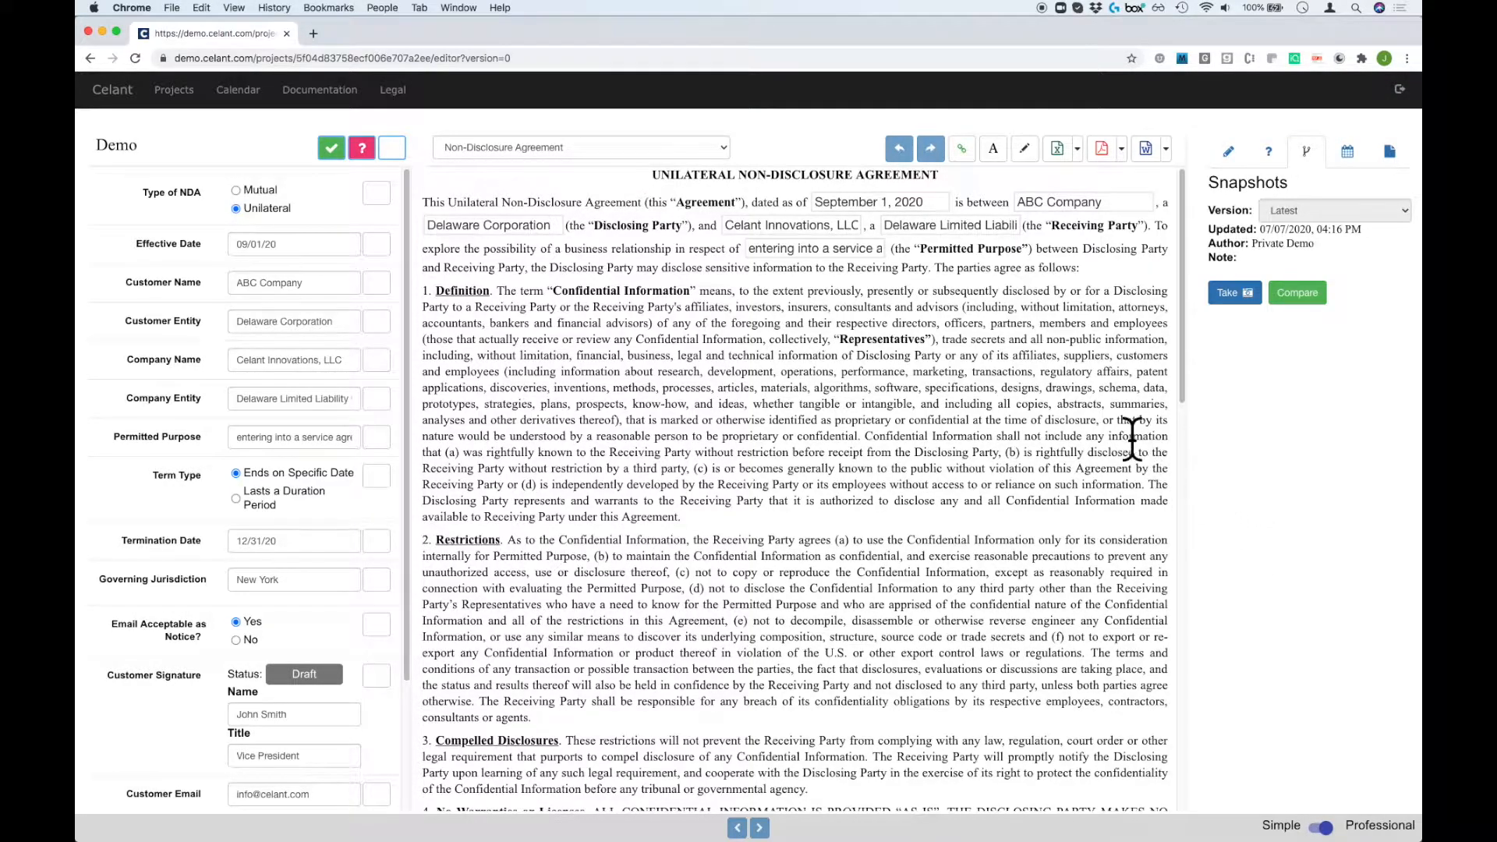
In Editing Mode, delete the 'reasonable person' clause from the Definition paragraph and save it.
drag(1104, 419, 859, 437)
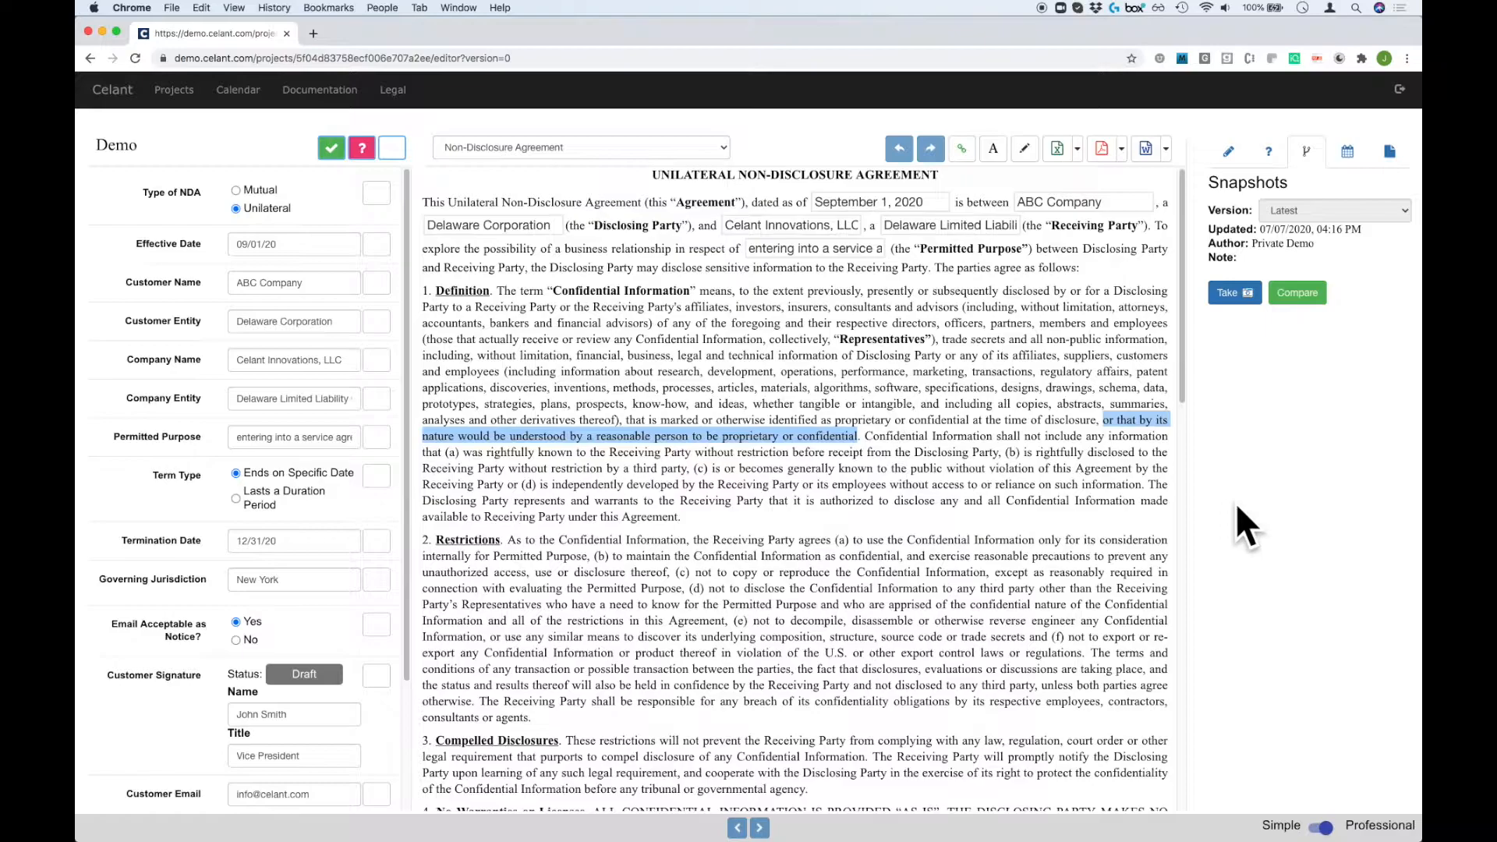
click(1026, 149)
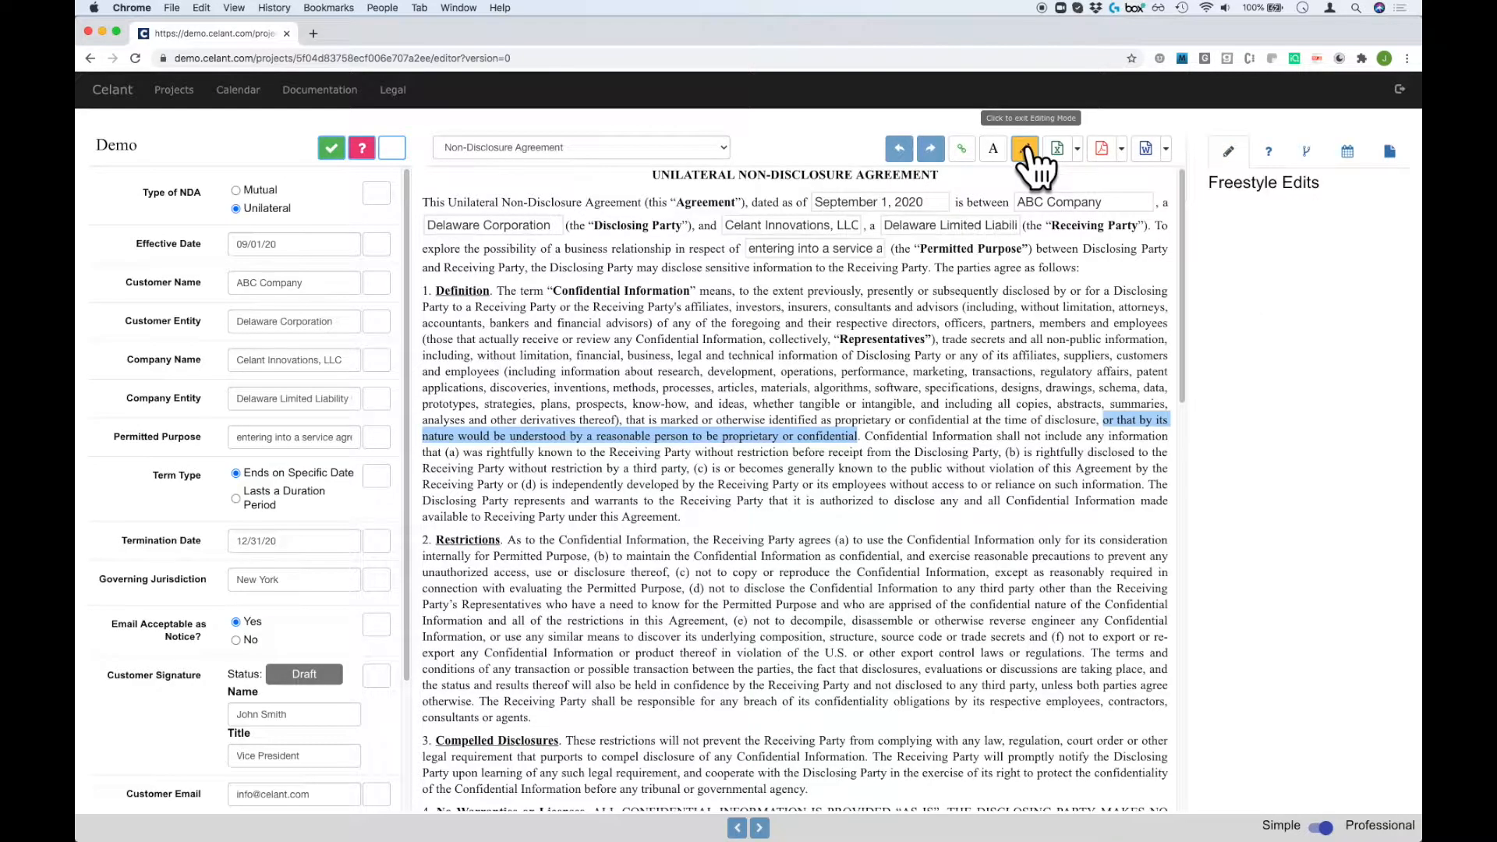
click(1111, 421)
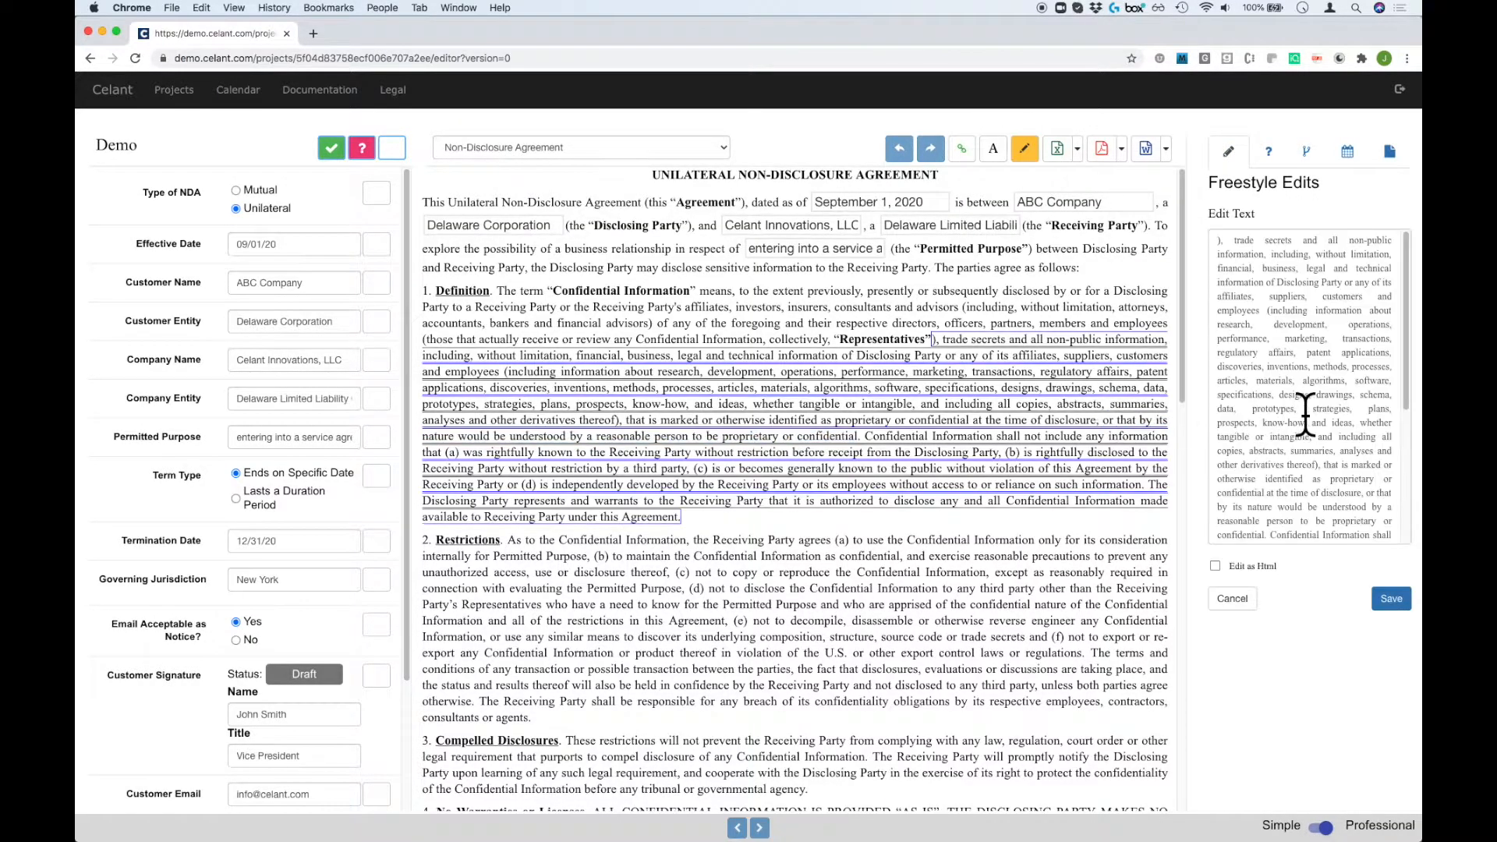
scroll(1306, 413, down, 1)
drag(1369, 471, 1267, 512)
key(BackSpace)
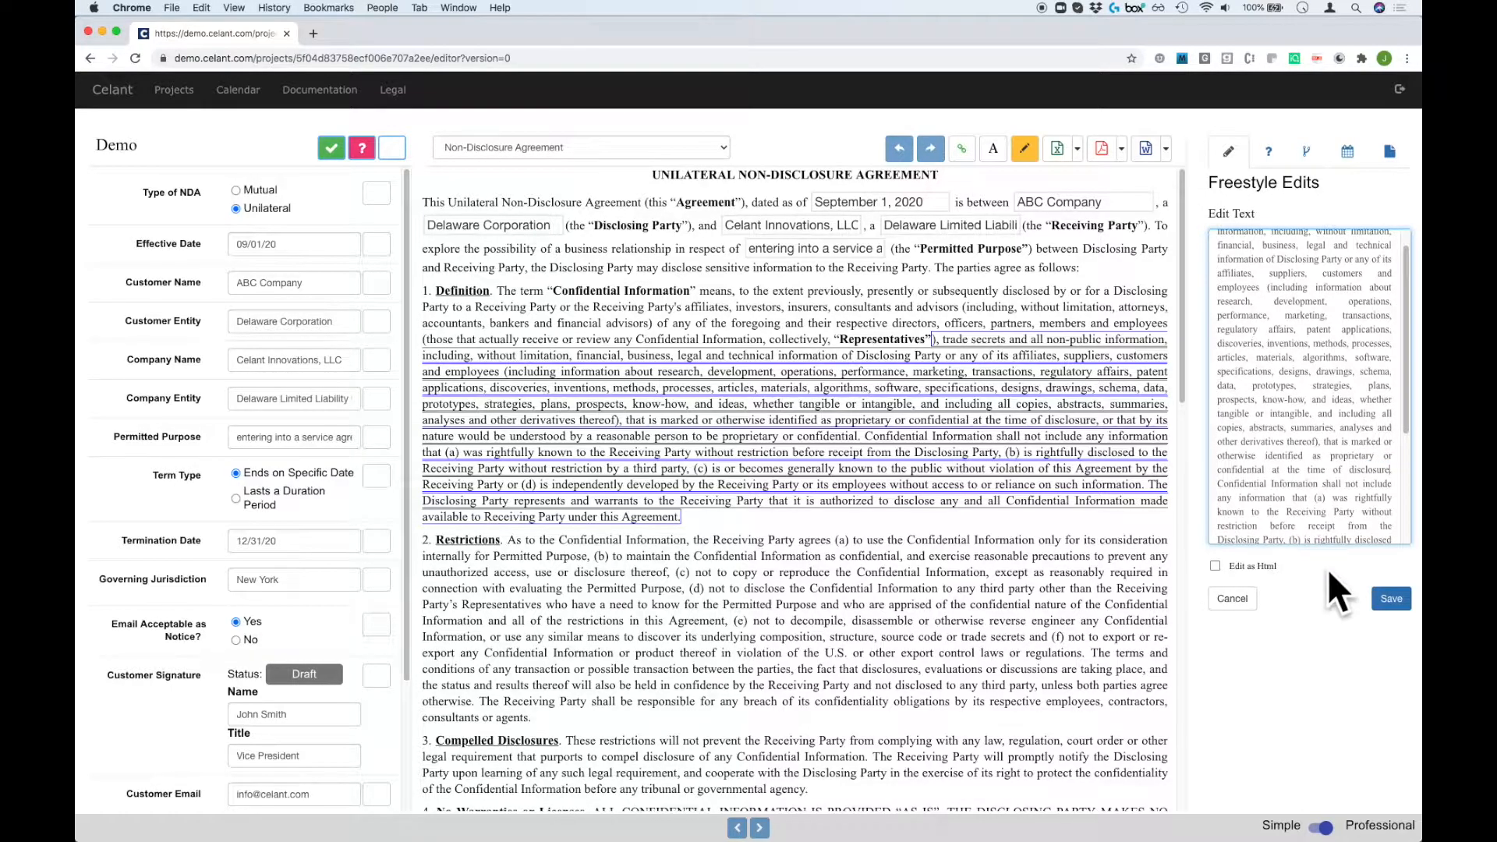
click(1391, 598)
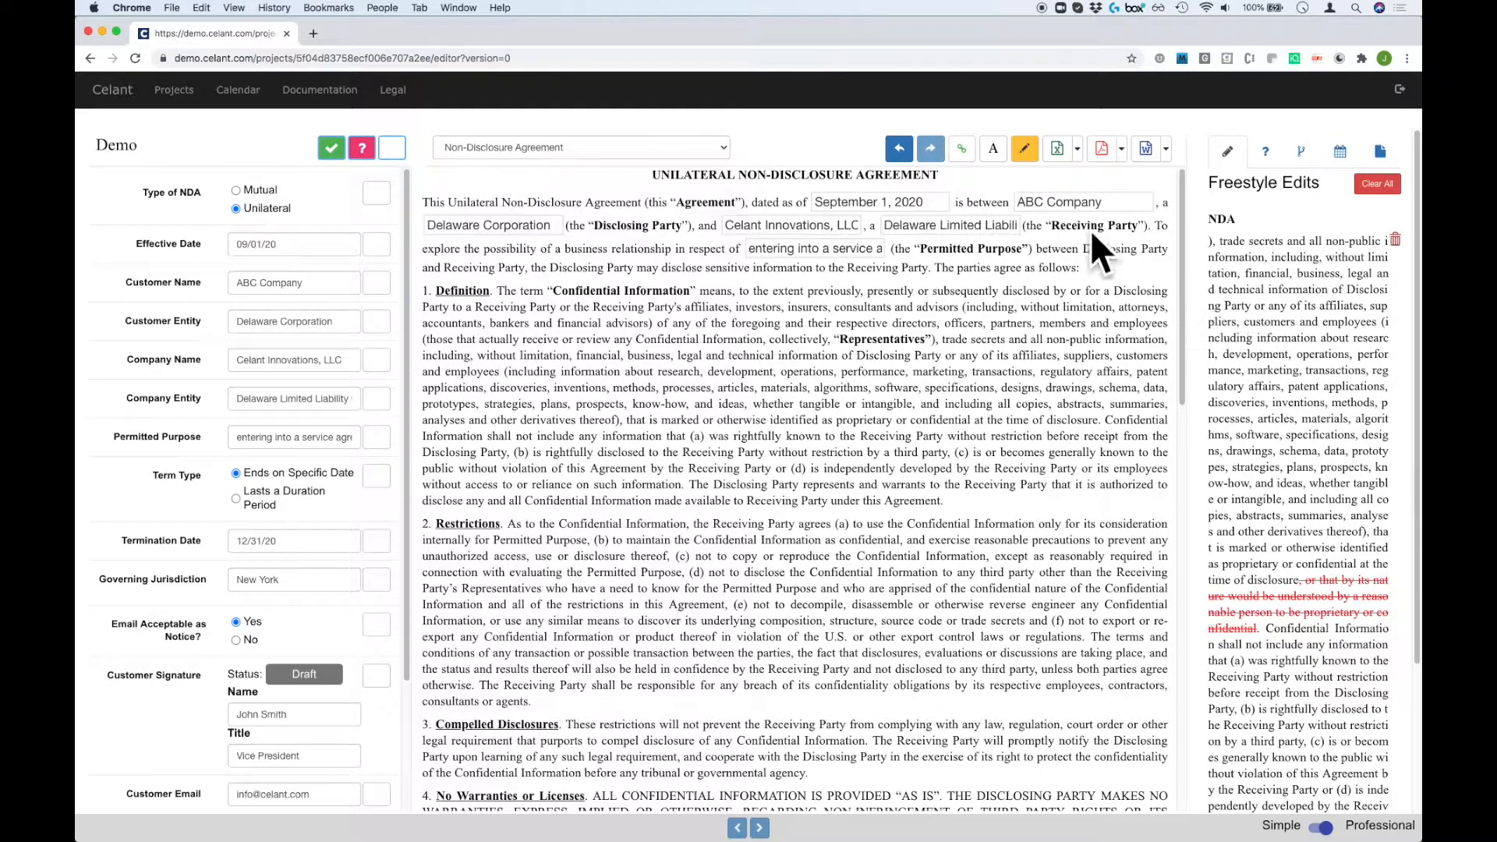
click(1025, 150)
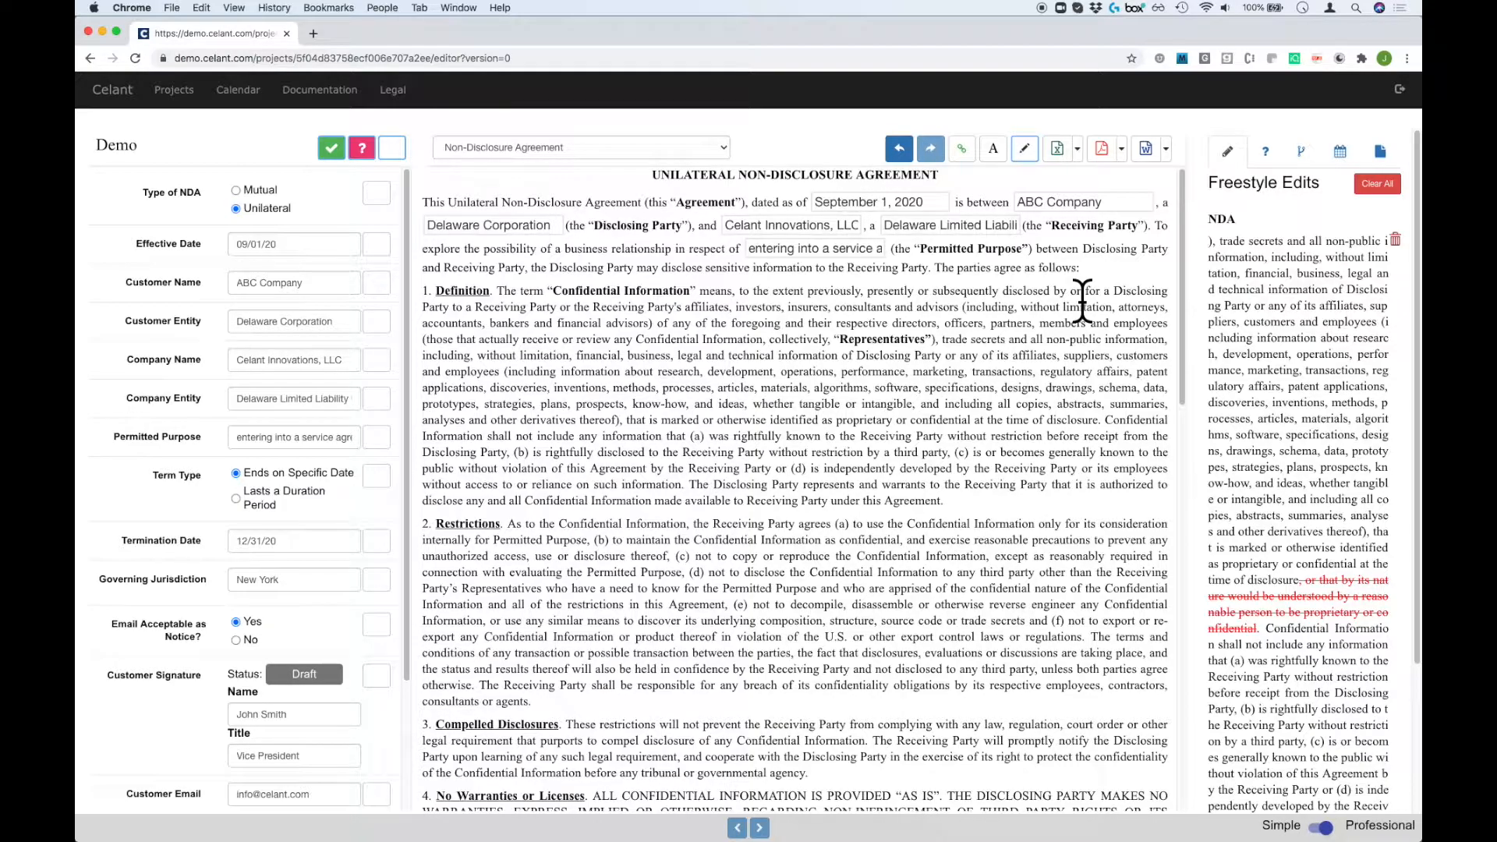
Export the NDA to PDF, view it, then switch the editor to redline view.
click(1102, 153)
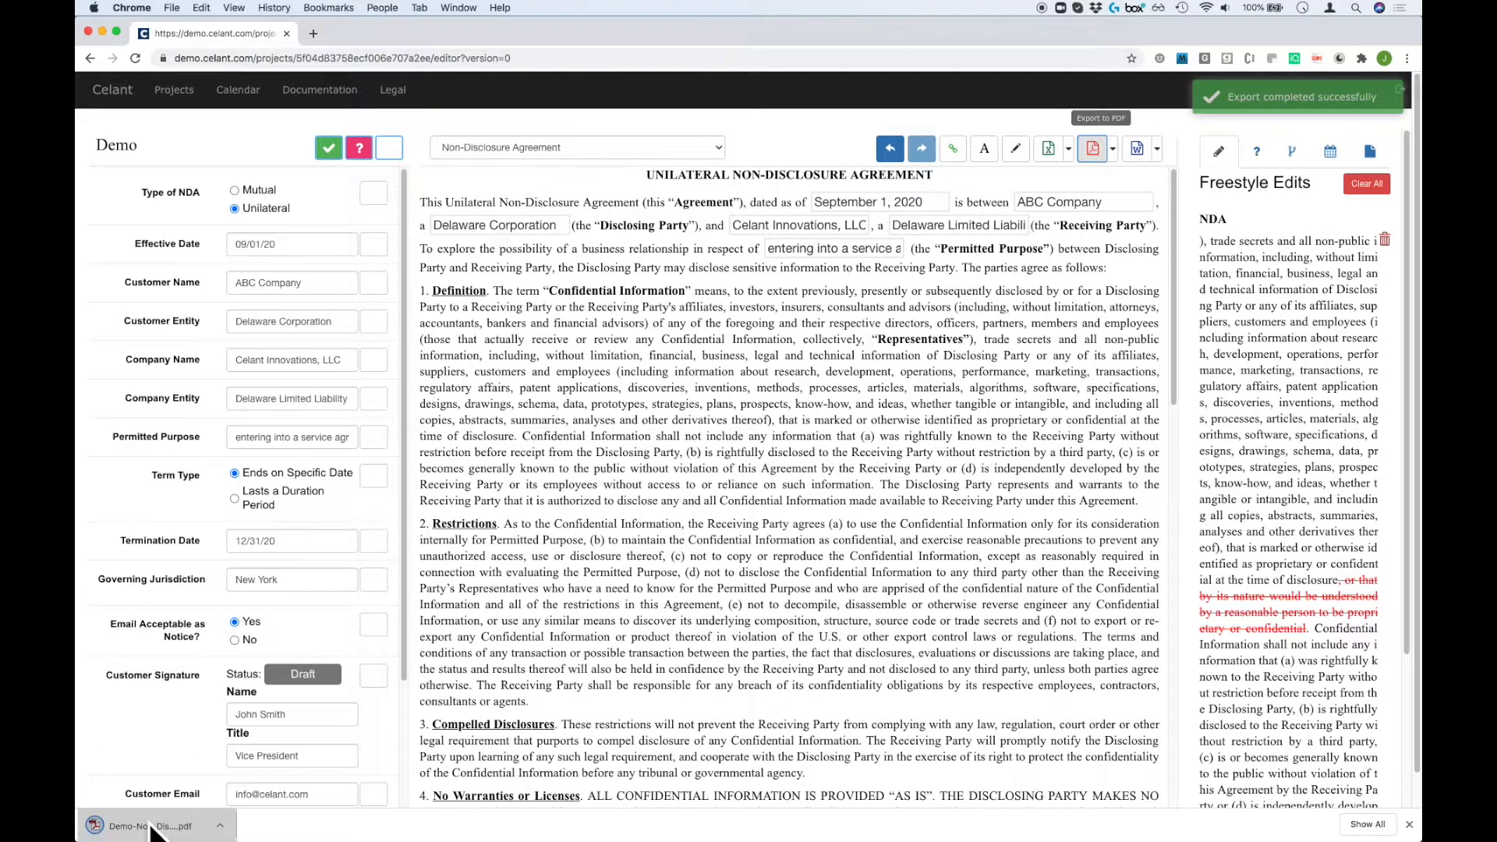
click(140, 825)
click(178, 33)
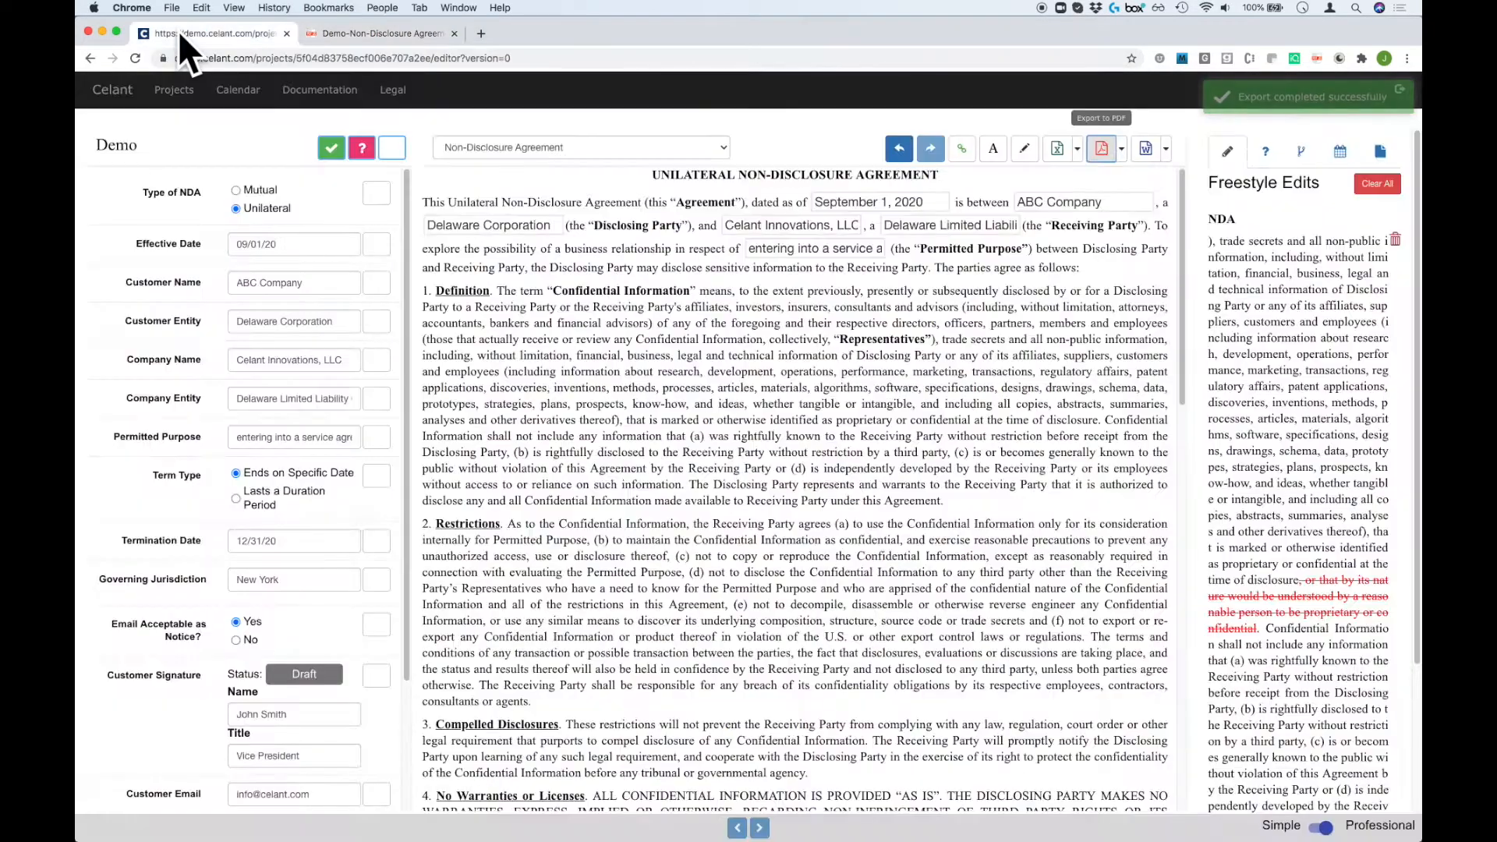
click(993, 151)
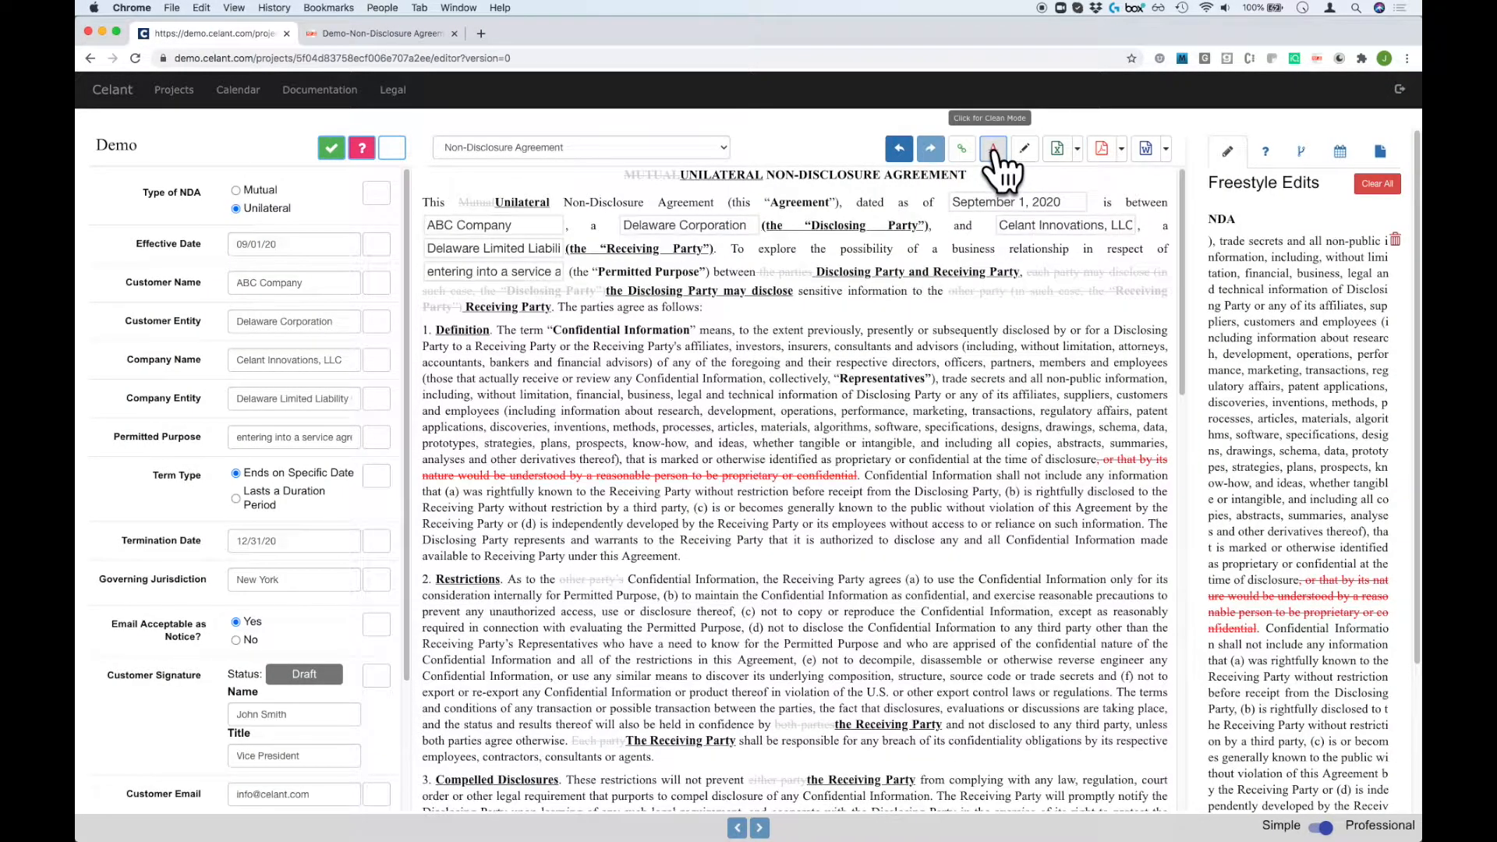
Export the redlined NDA as Demo-Non-Disclosure Agreement.docx, view it in Word, then close Word.
click(1145, 148)
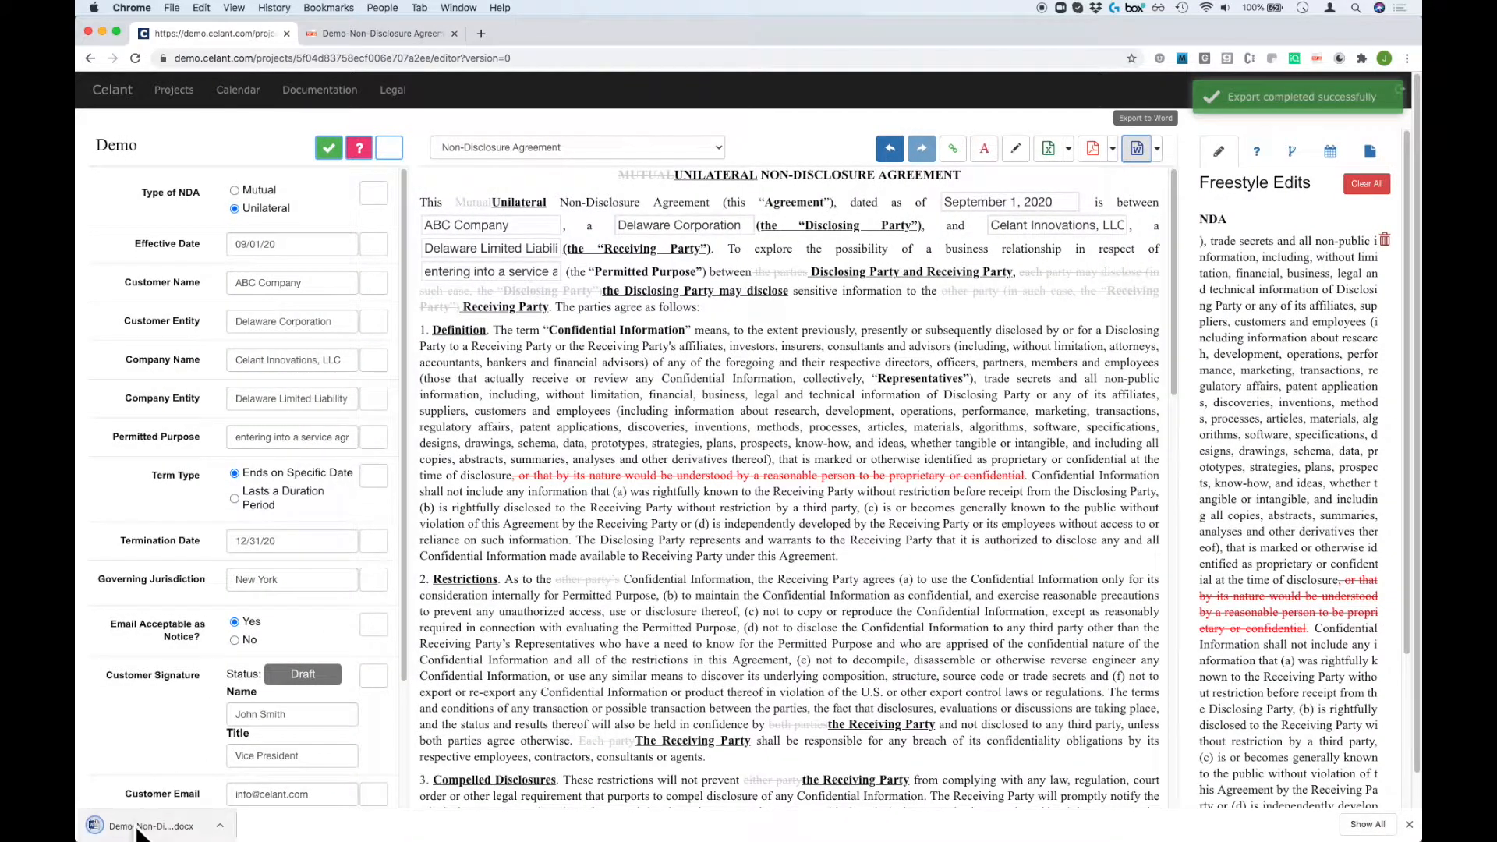
click(140, 824)
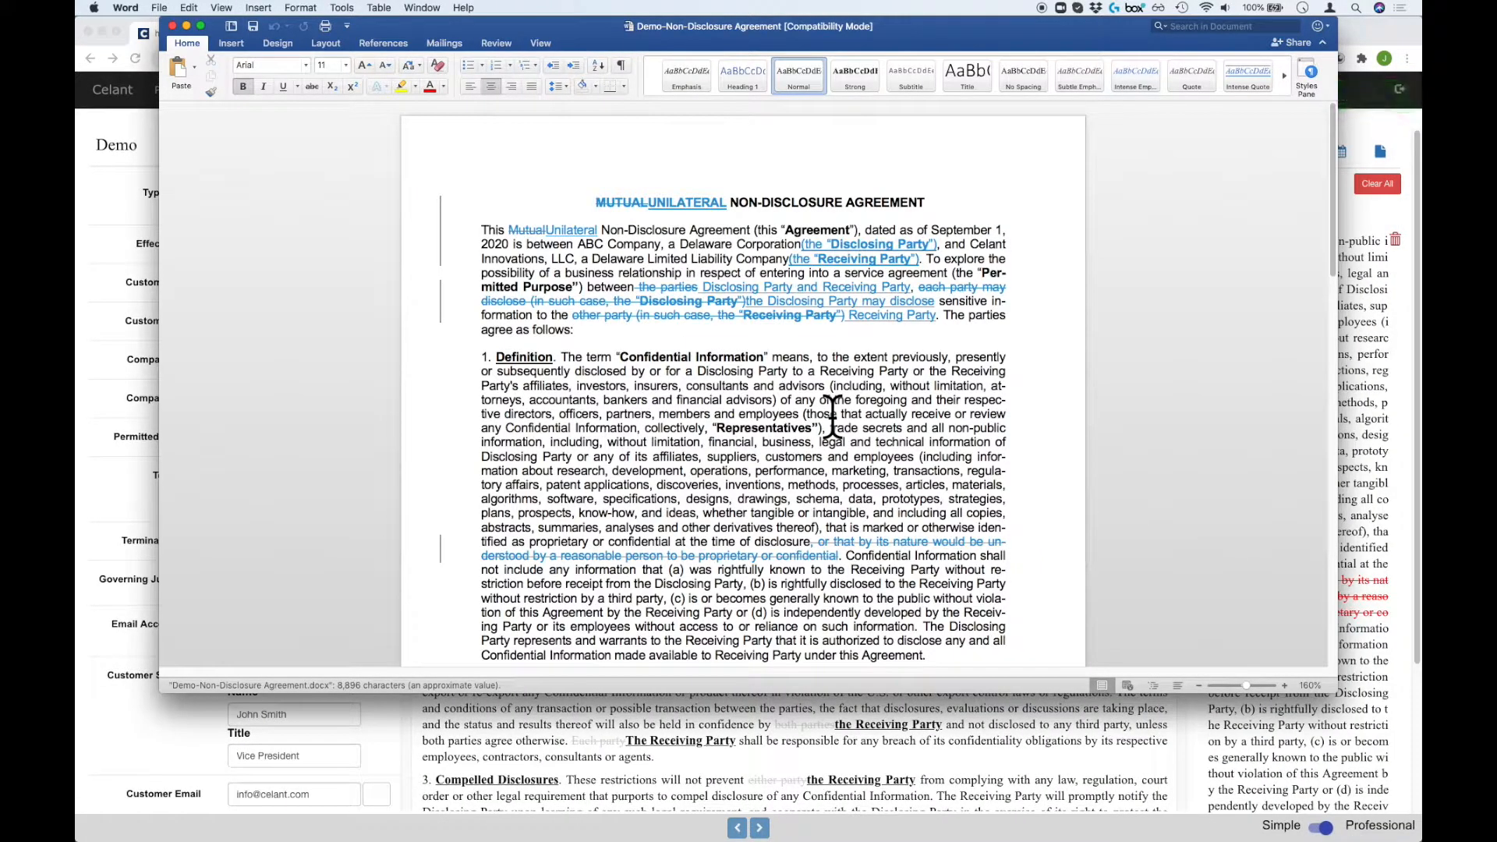
key(super+Tab)
click(1121, 148)
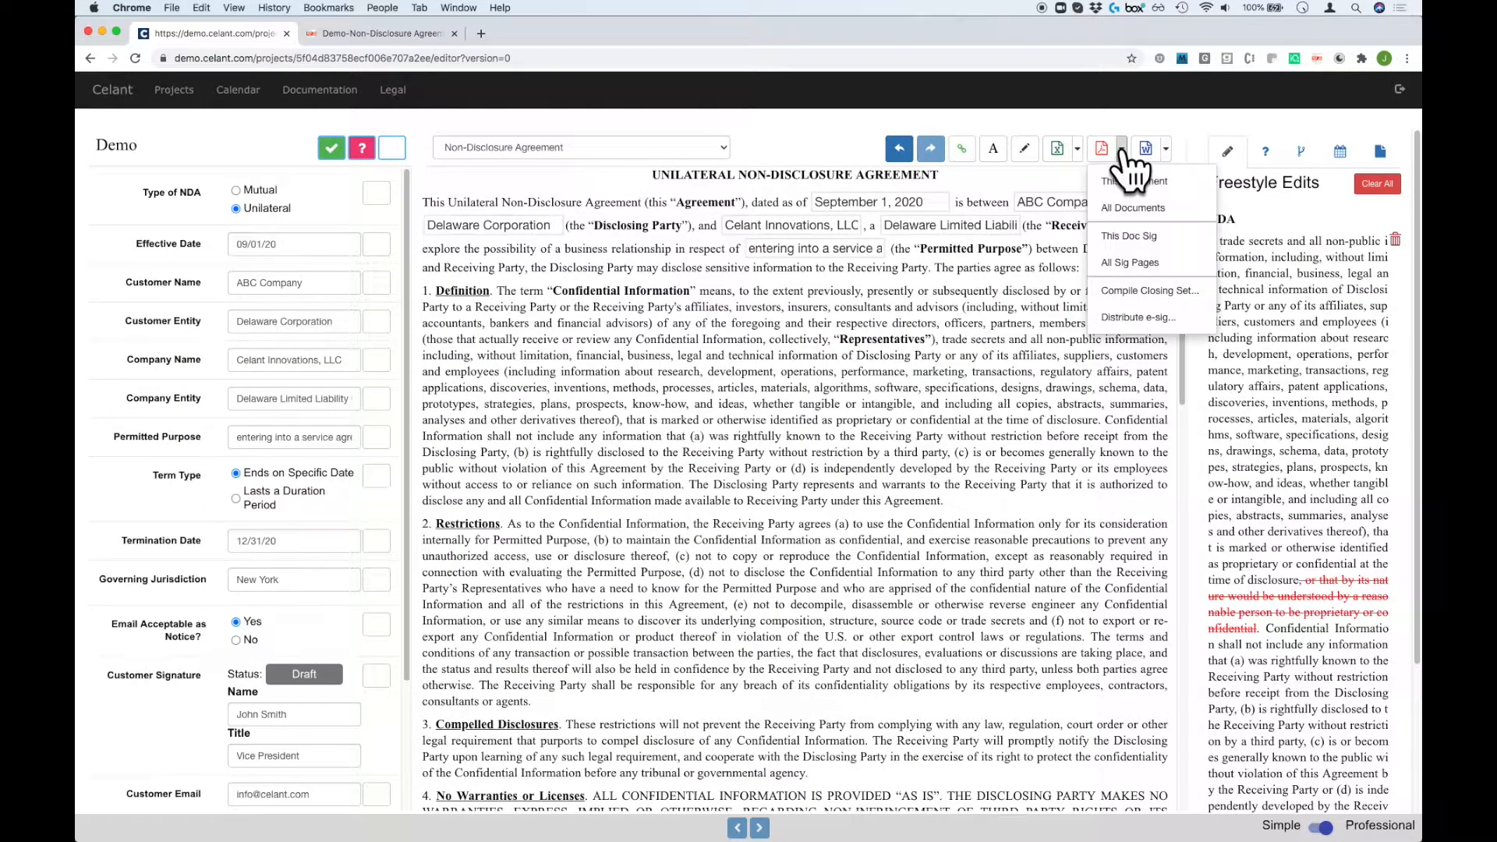
Request e-signatures, entering the customer signatory's e-mail and setting the company signatory to Self-Sign.
click(1119, 316)
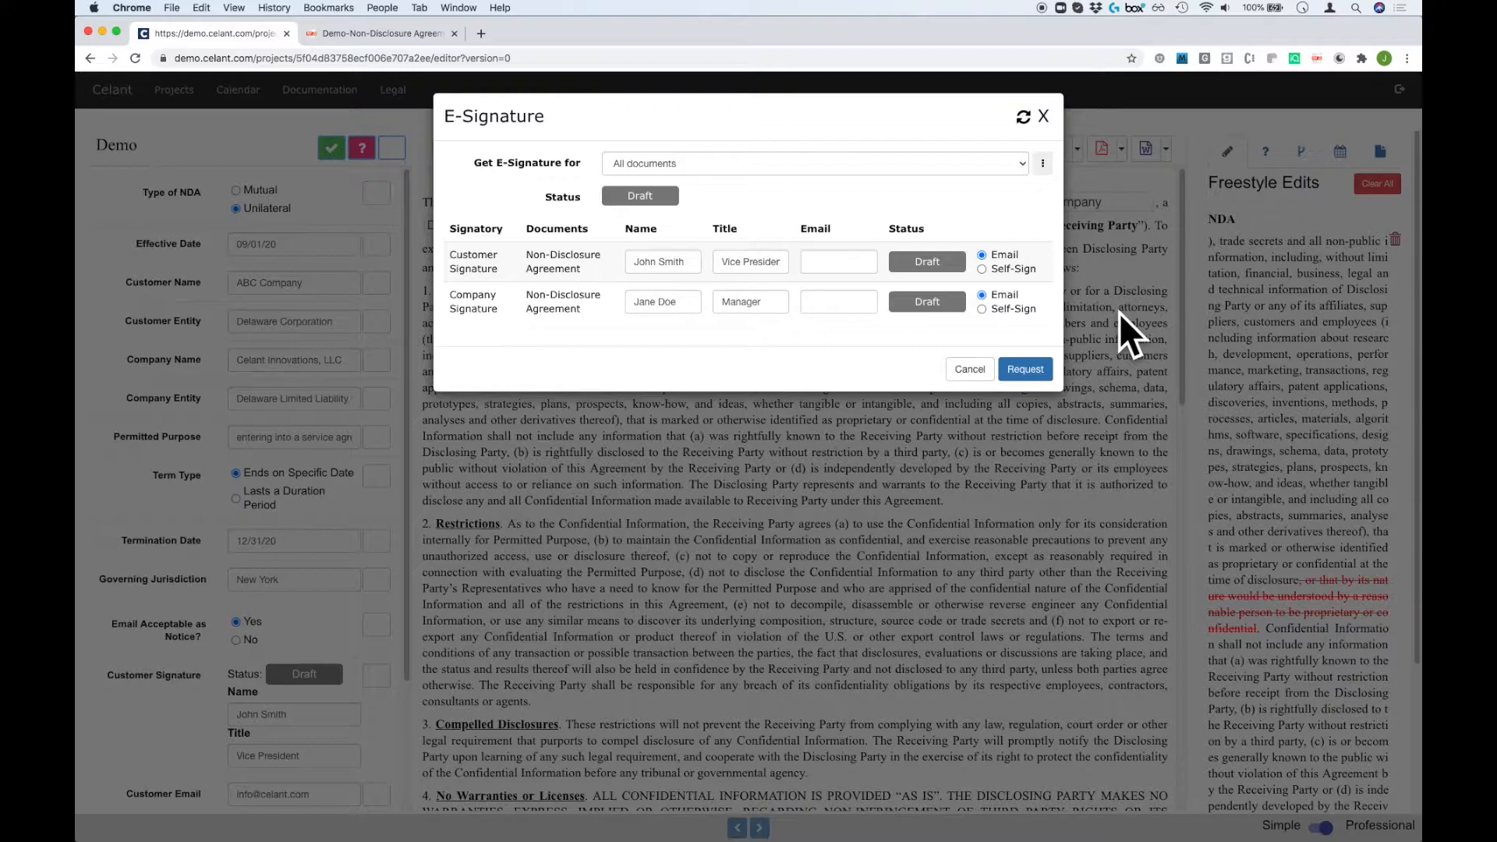
click(832, 259)
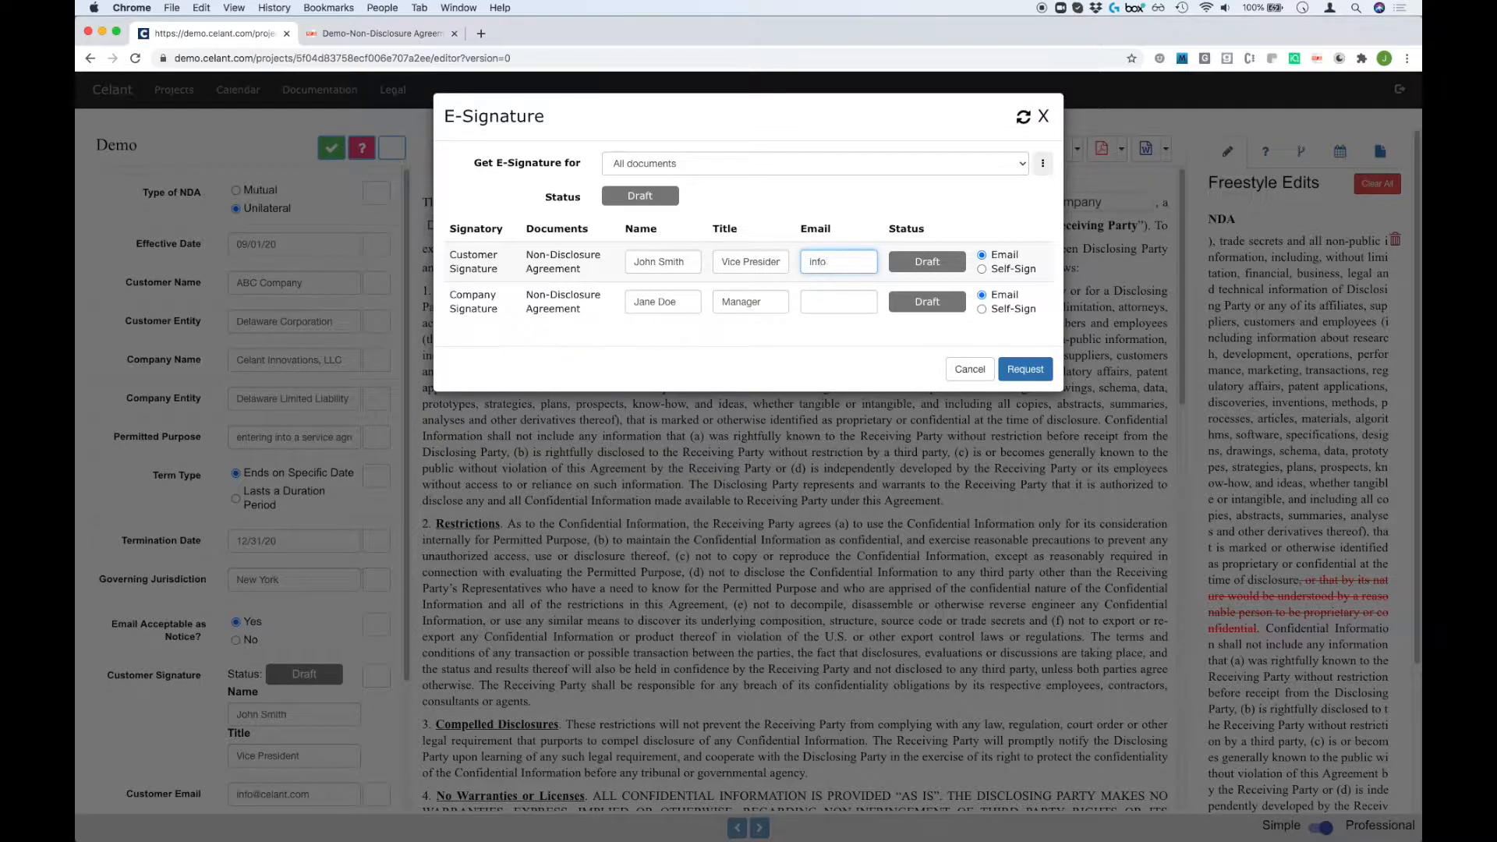
click(982, 309)
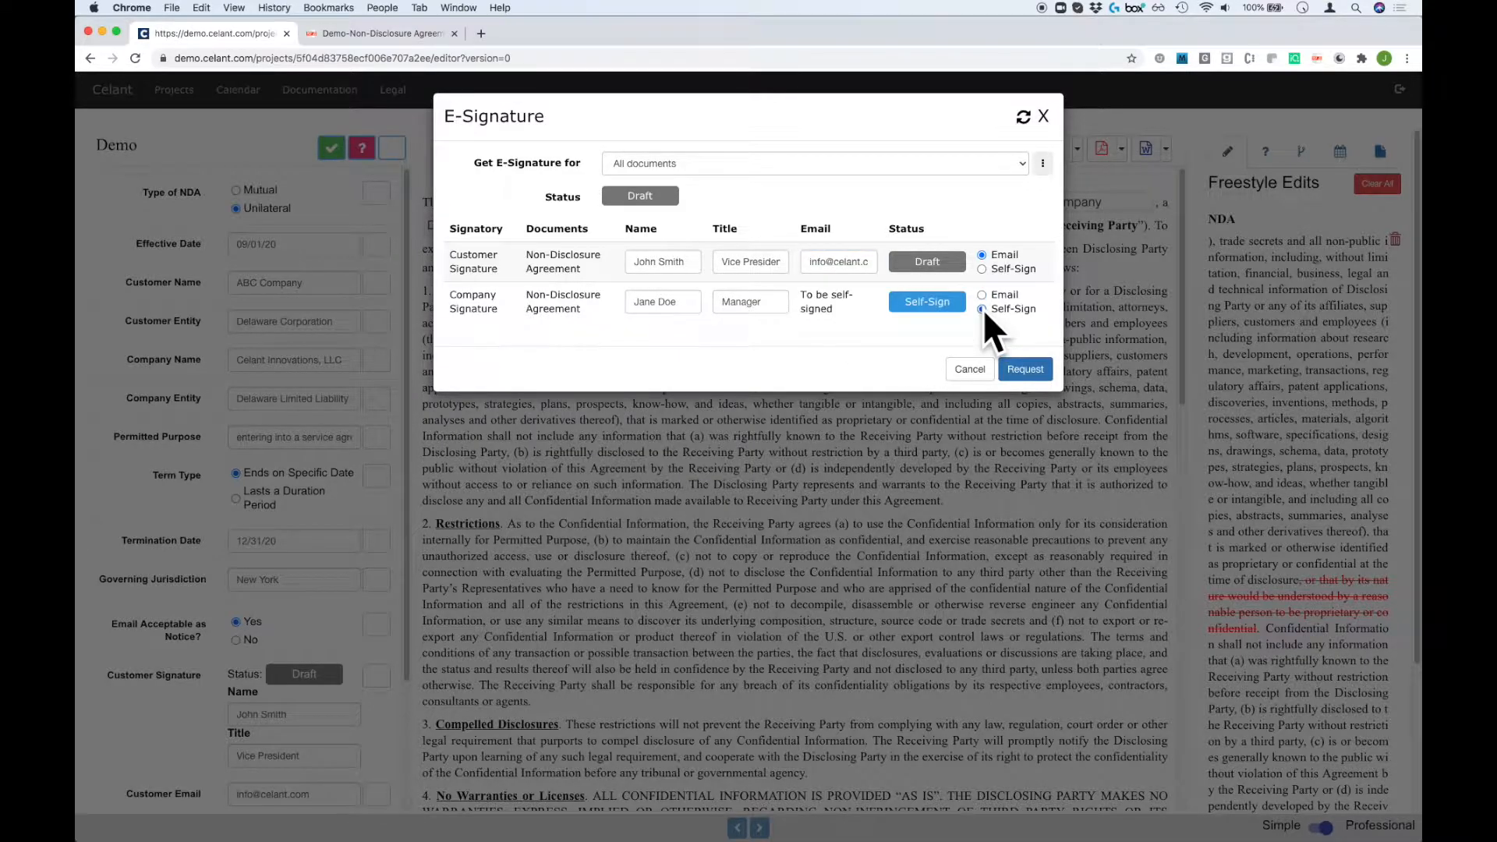
click(1023, 369)
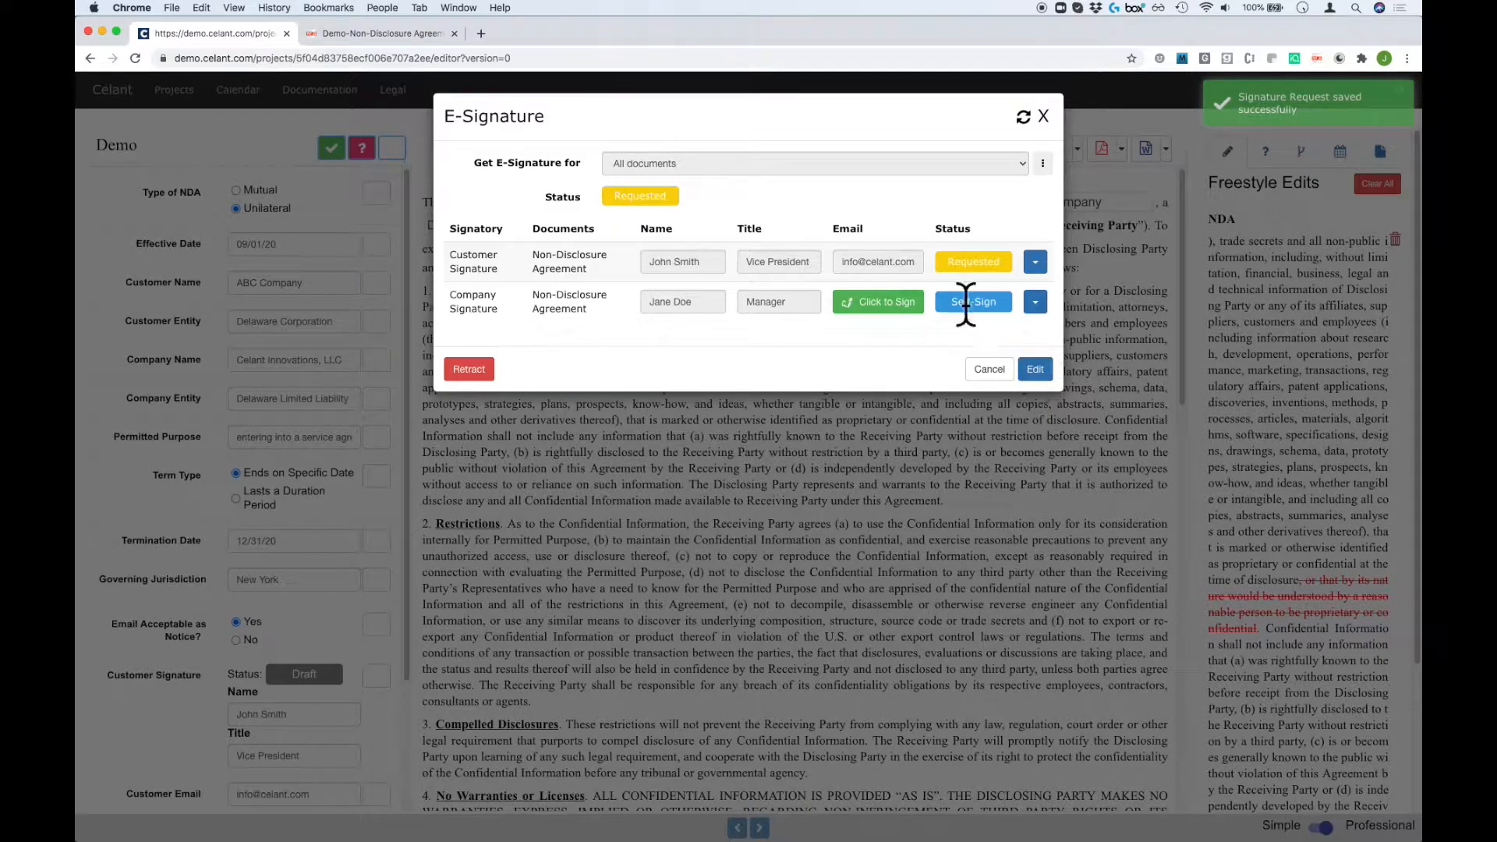
click(881, 304)
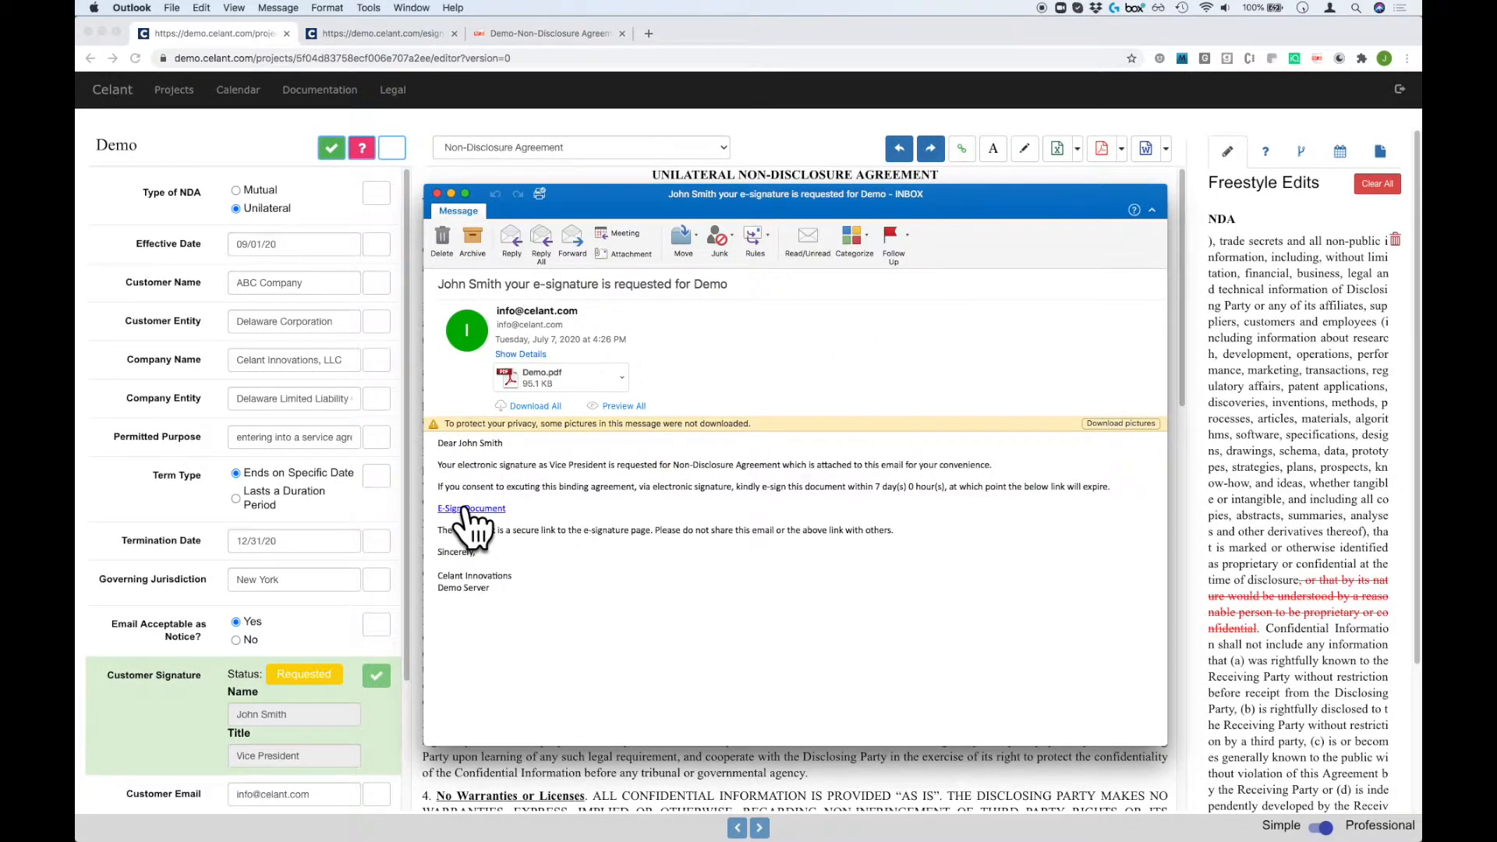
Sign the NDA through the email's E-Sign link with a drawn signature, then open Demo (executed).pdf.
click(468, 508)
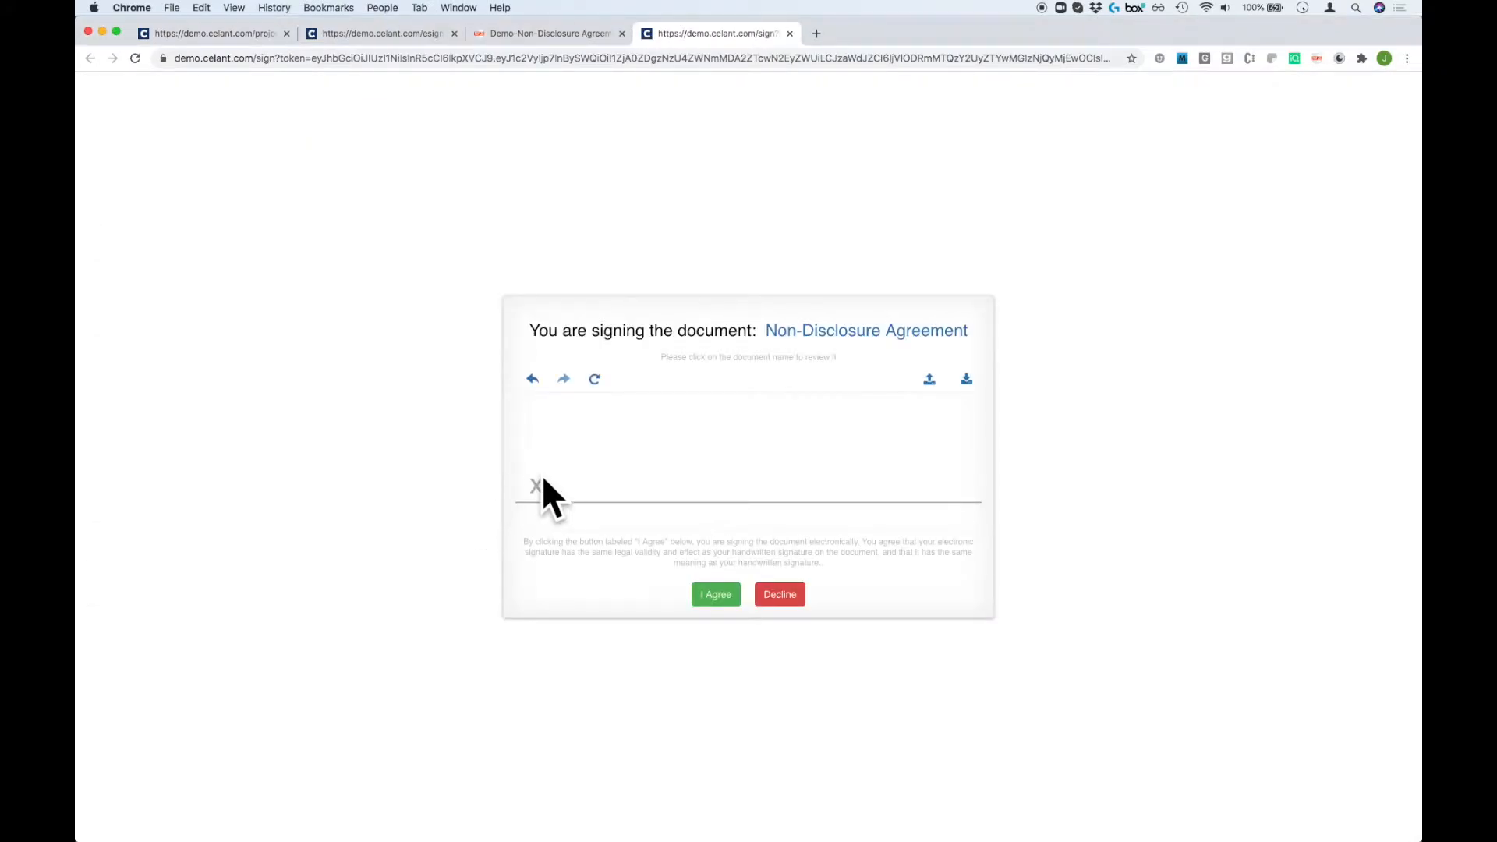
drag(654, 403, 586, 497)
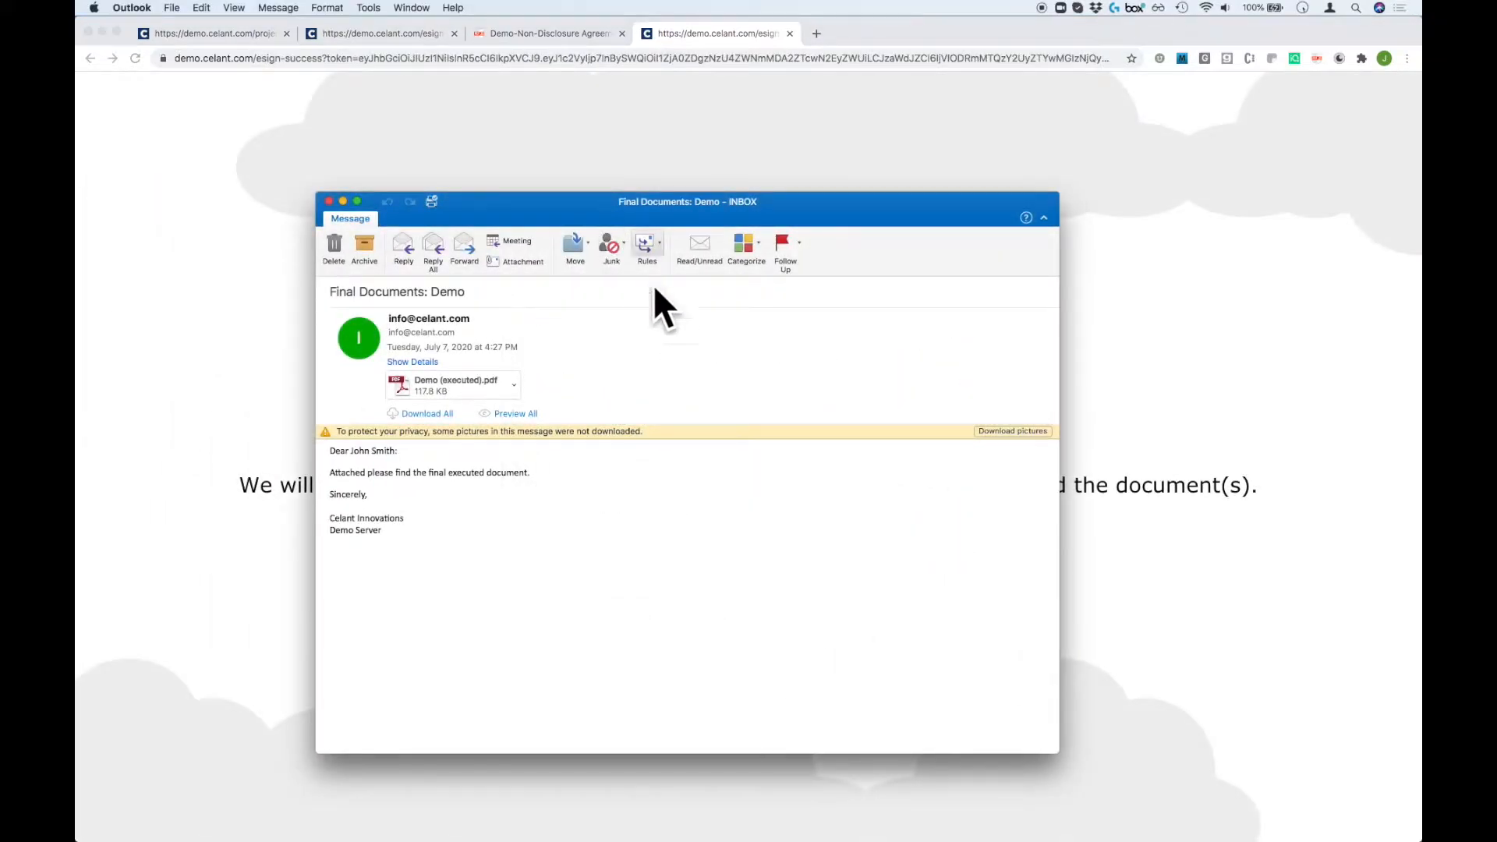
double_click(460, 382)
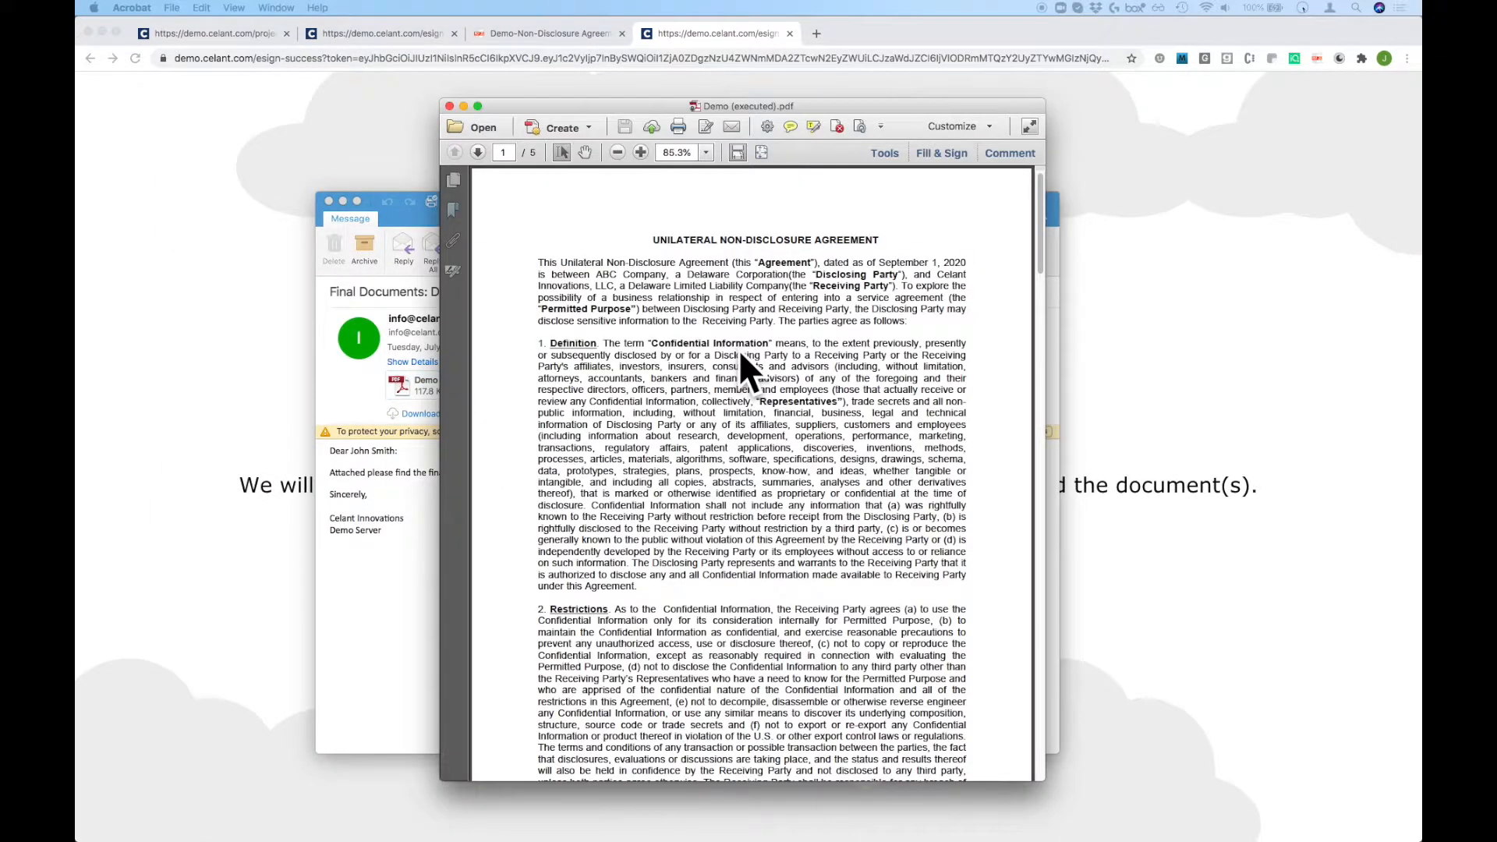
scroll(989, 394, down, 20)
scroll(983, 380, down, 10)
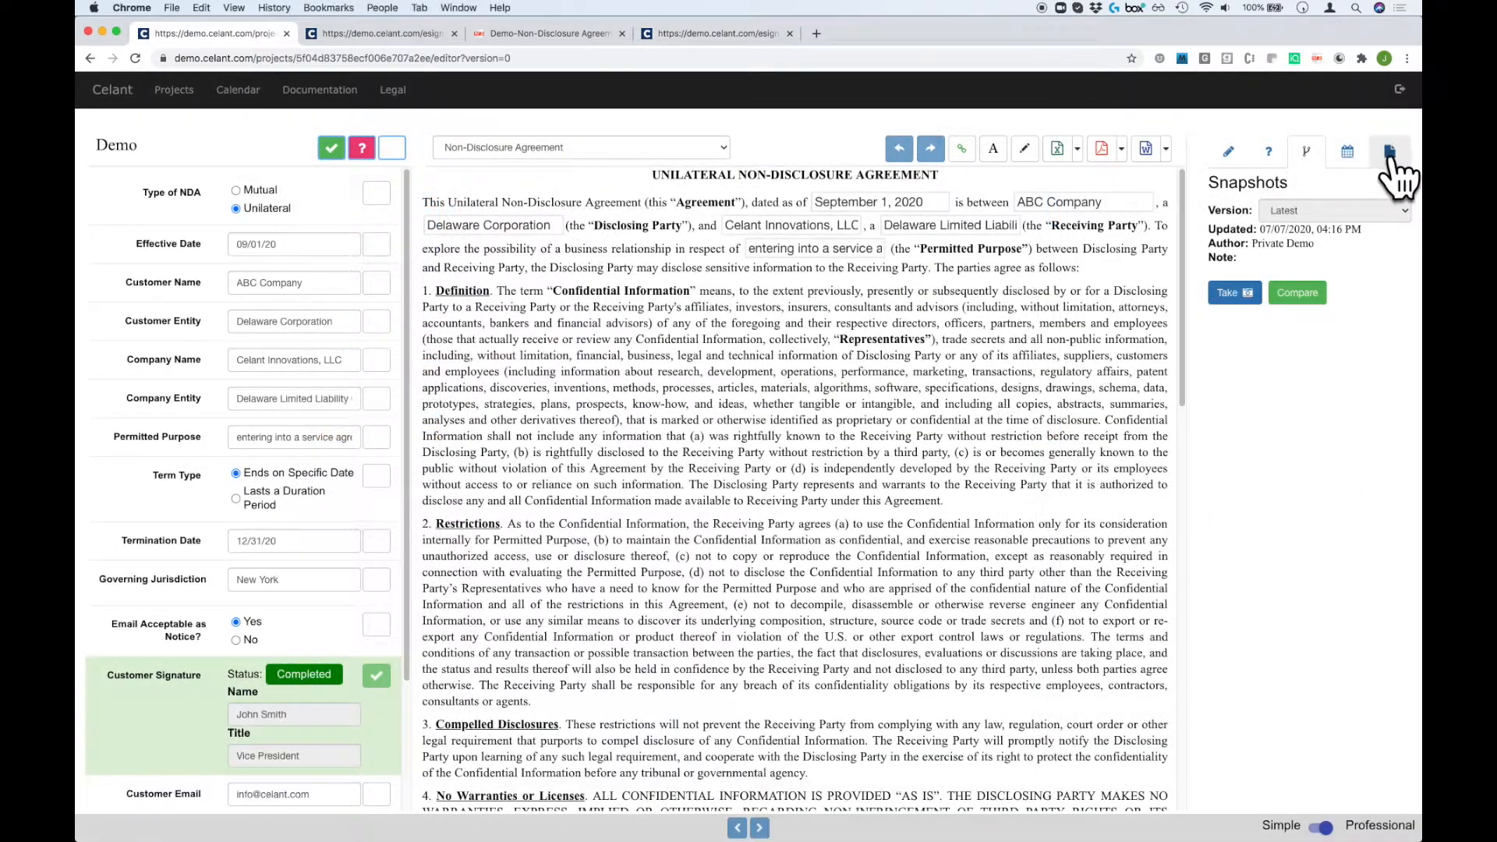
Check the Executed Files in the Files panel, then switch the editor to Simple mode.
click(1389, 151)
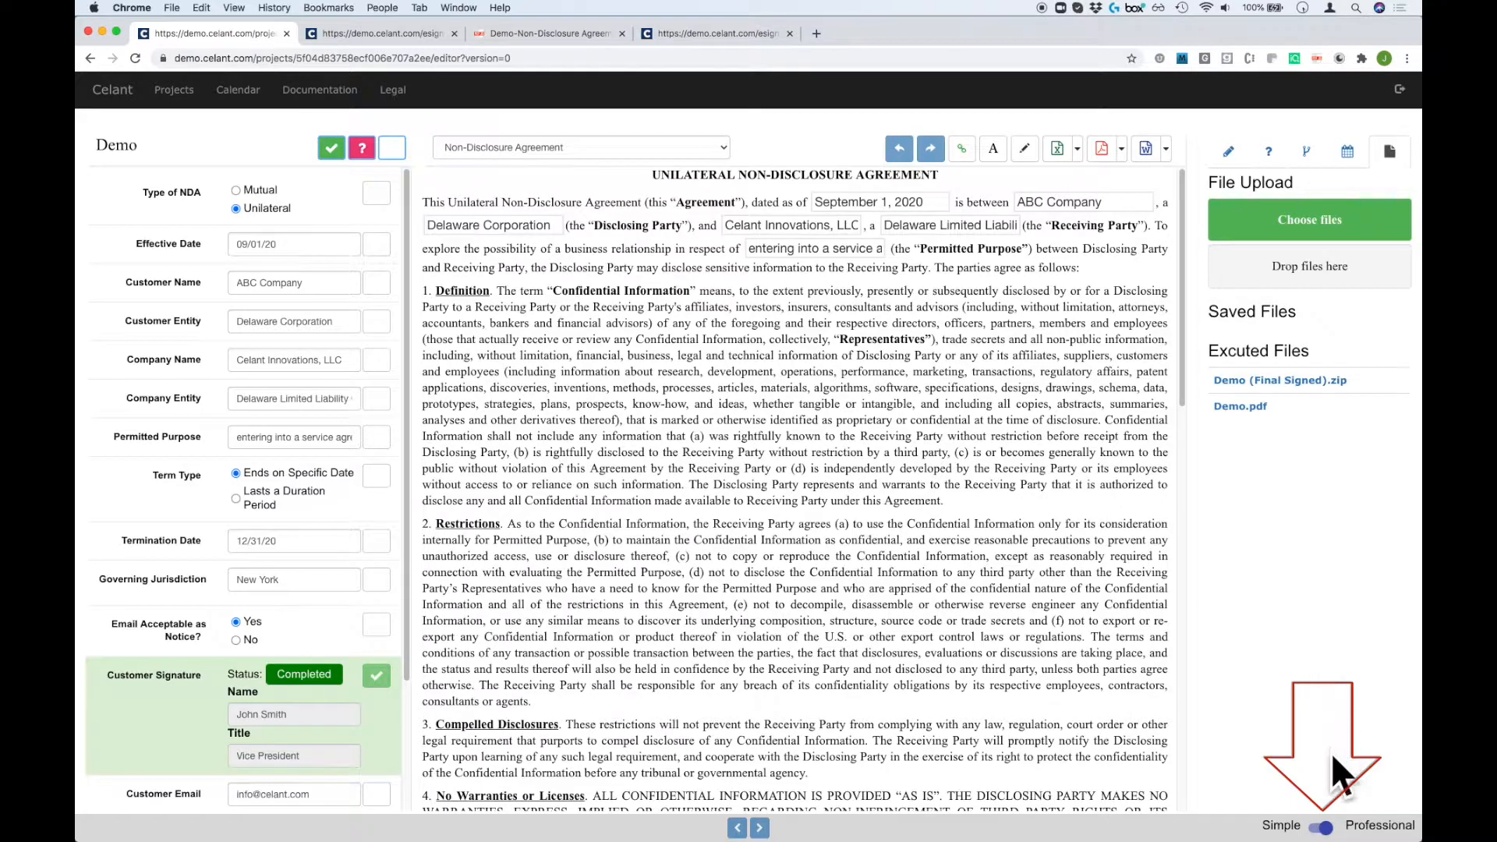
click(1316, 828)
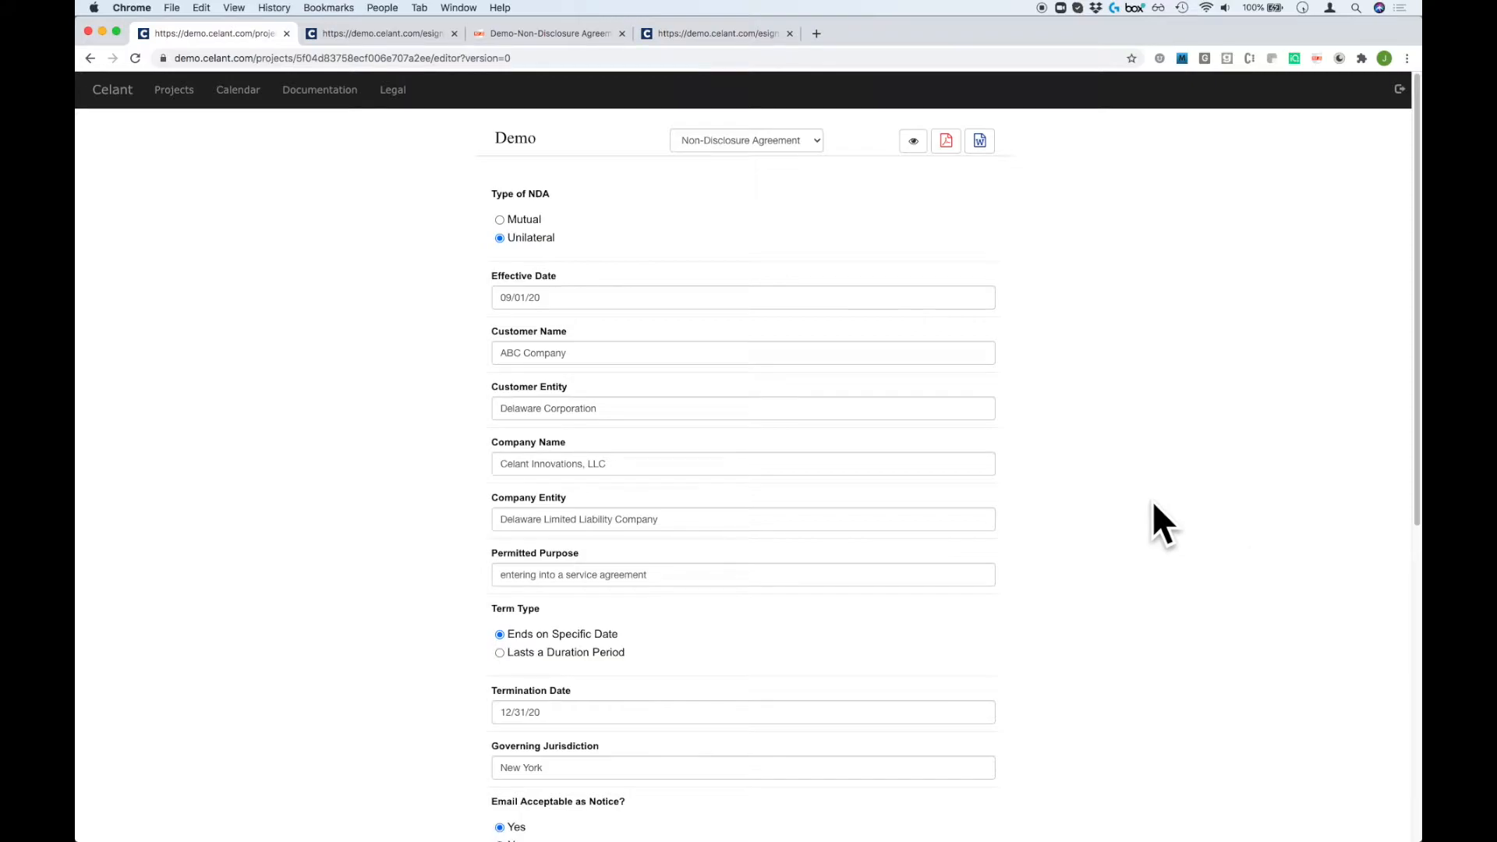
Check the effective date and Customer Name fields, then preview the filled-in NDA document.
click(792, 299)
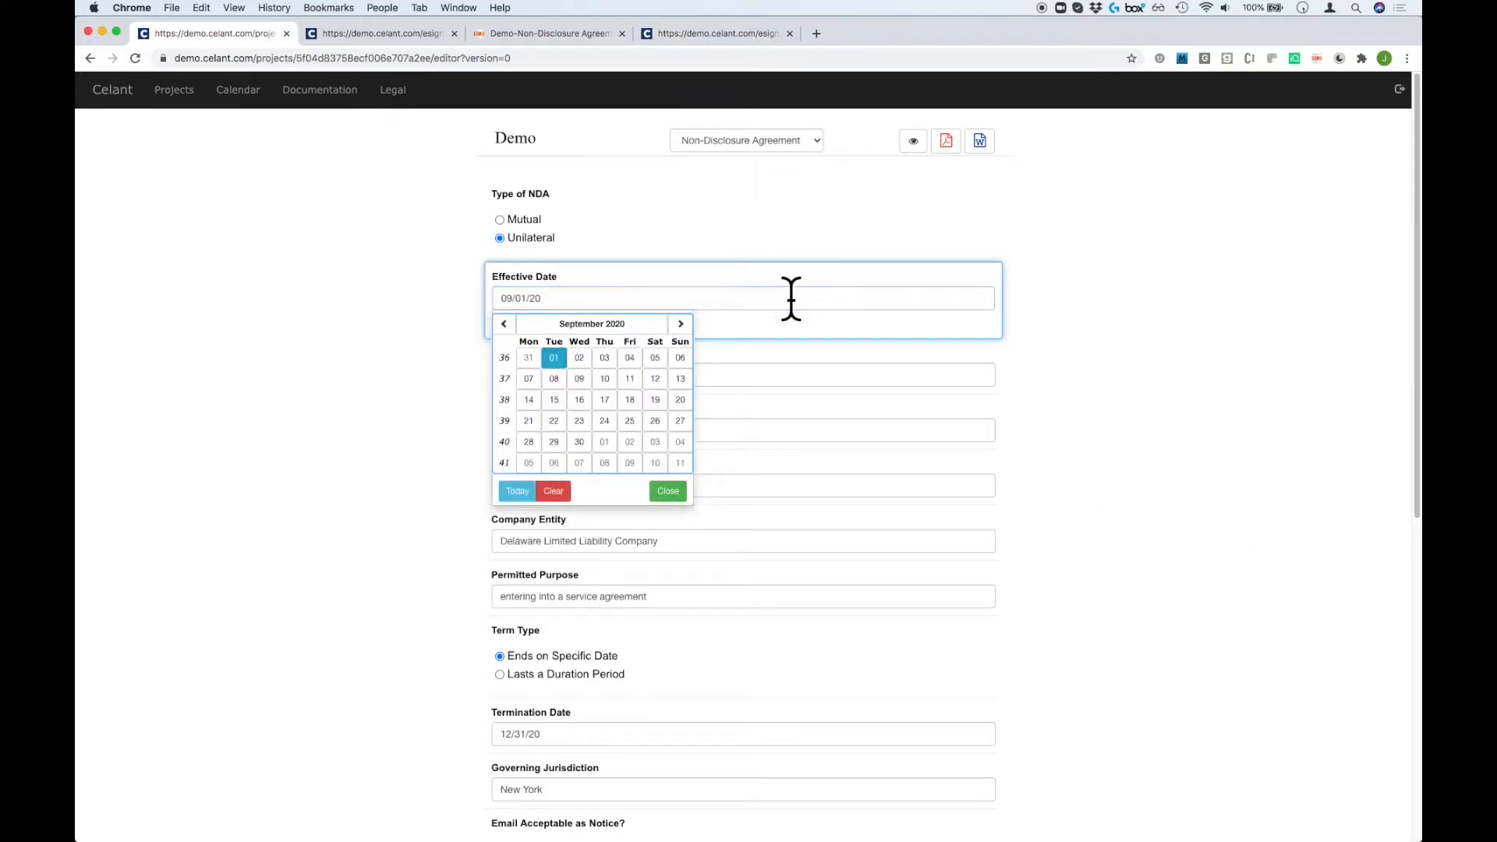
click(797, 376)
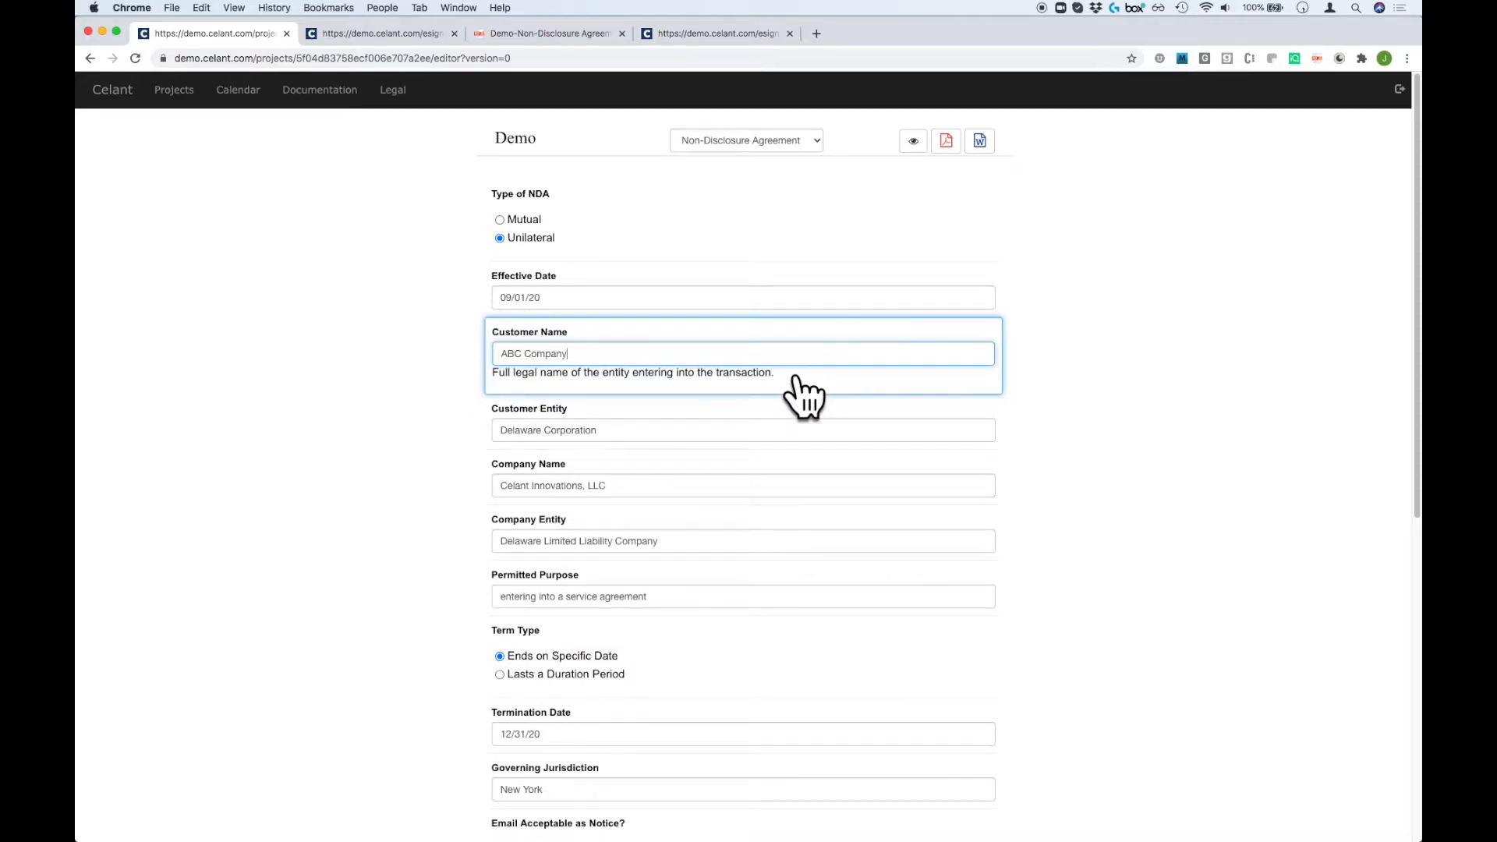
click(913, 141)
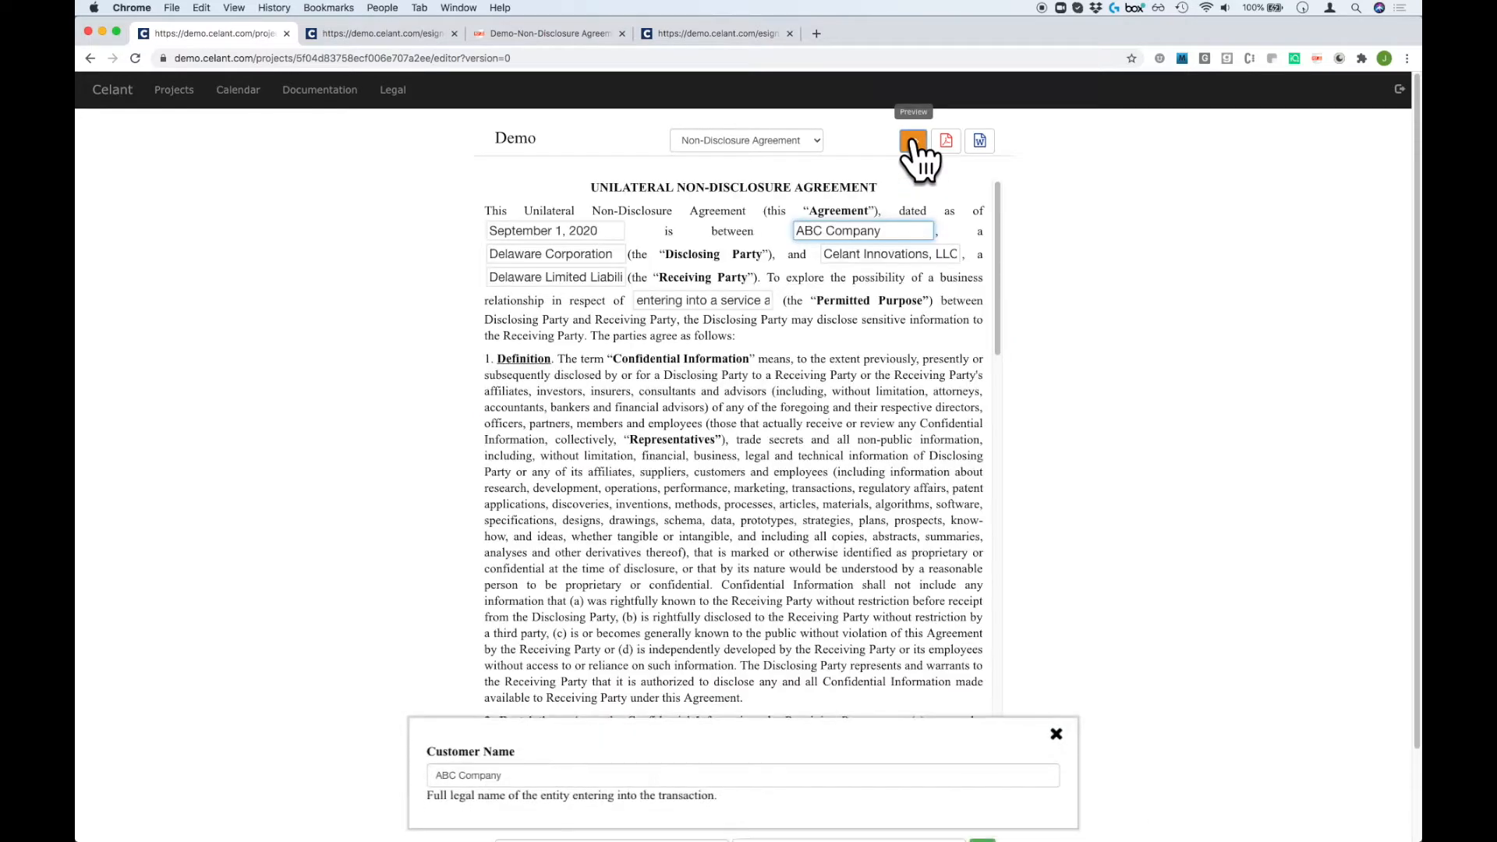
scroll(842, 351, down, 5)
scroll(835, 343, down, 10)
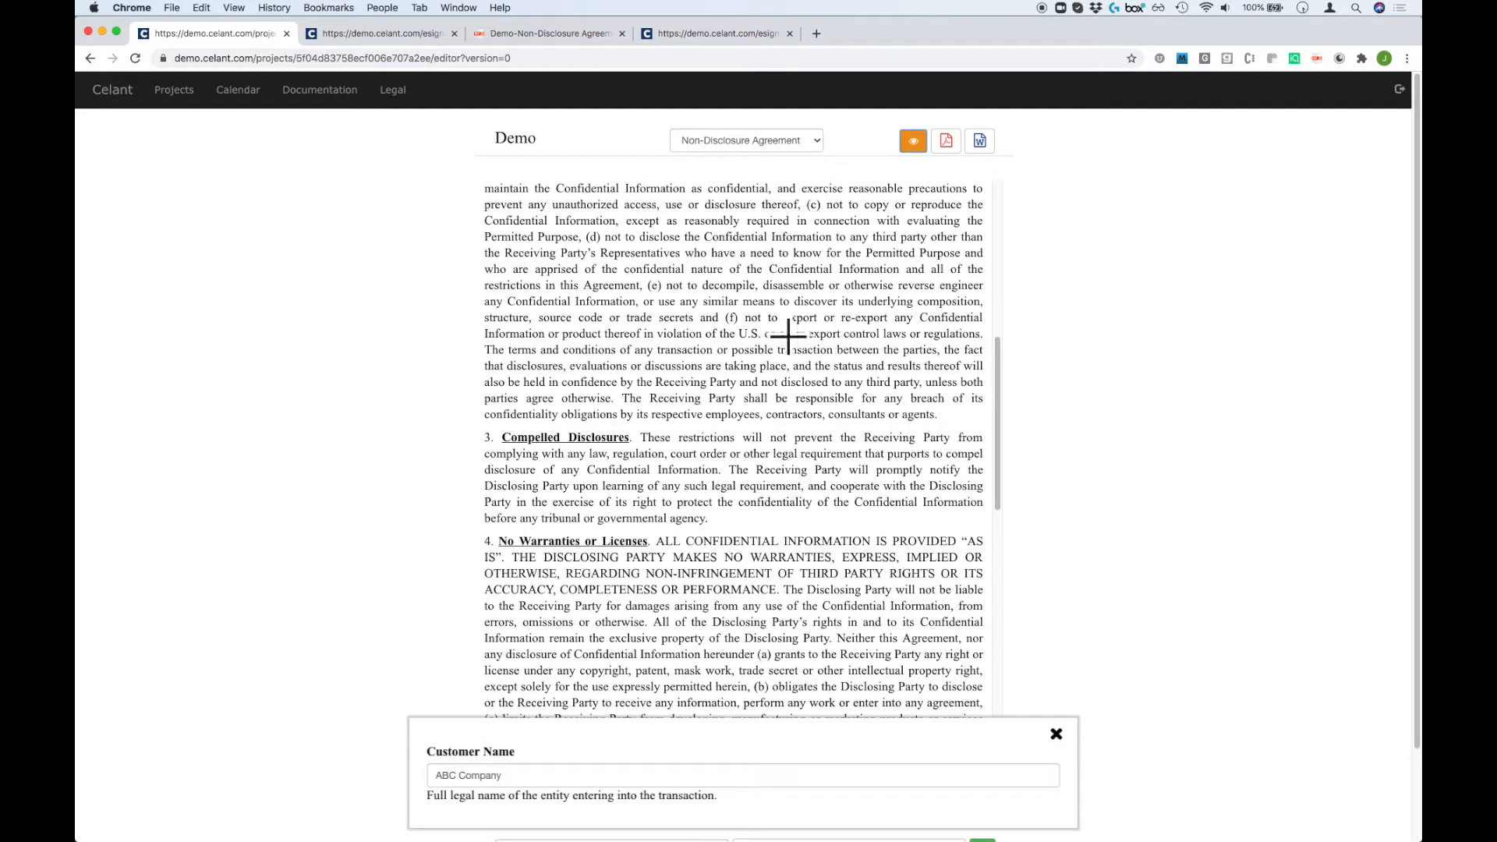
Look at section 2 in Freestyle Edits without changes, check the termination date, and return to Projects.
click(770, 366)
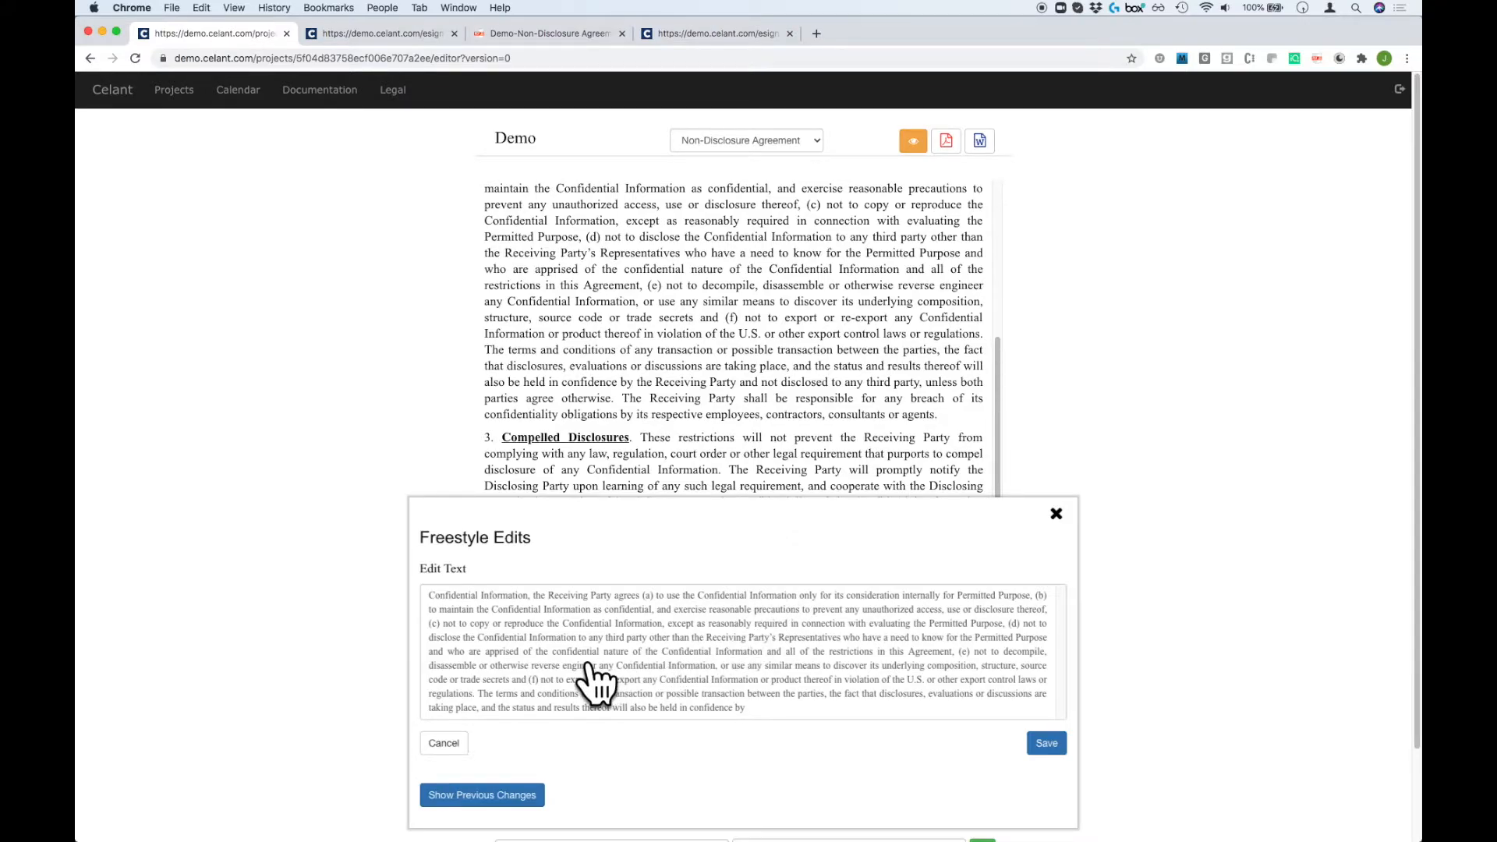
click(1057, 514)
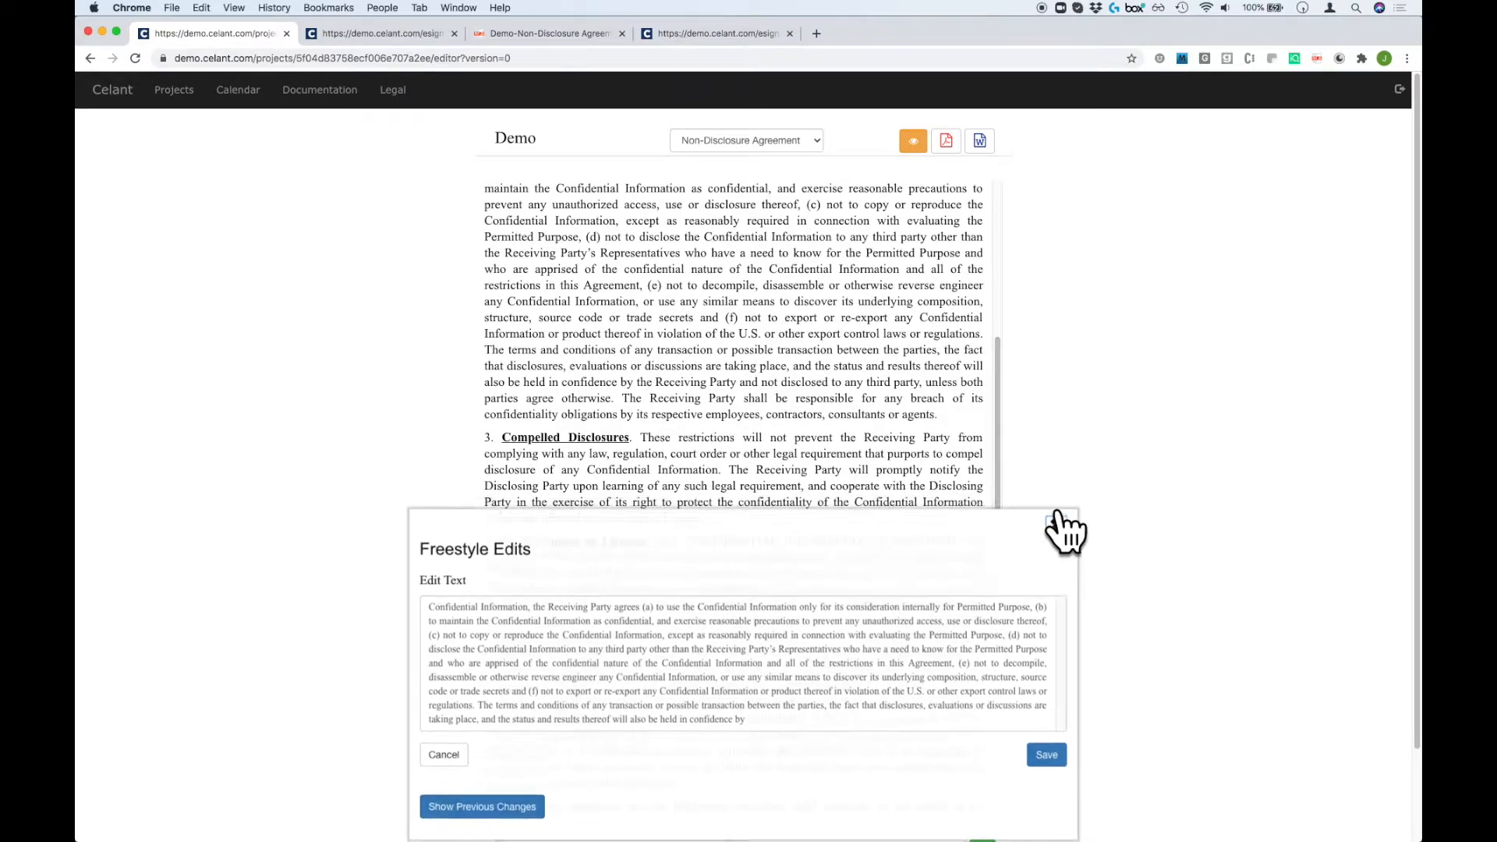
scroll(818, 485, down, 5)
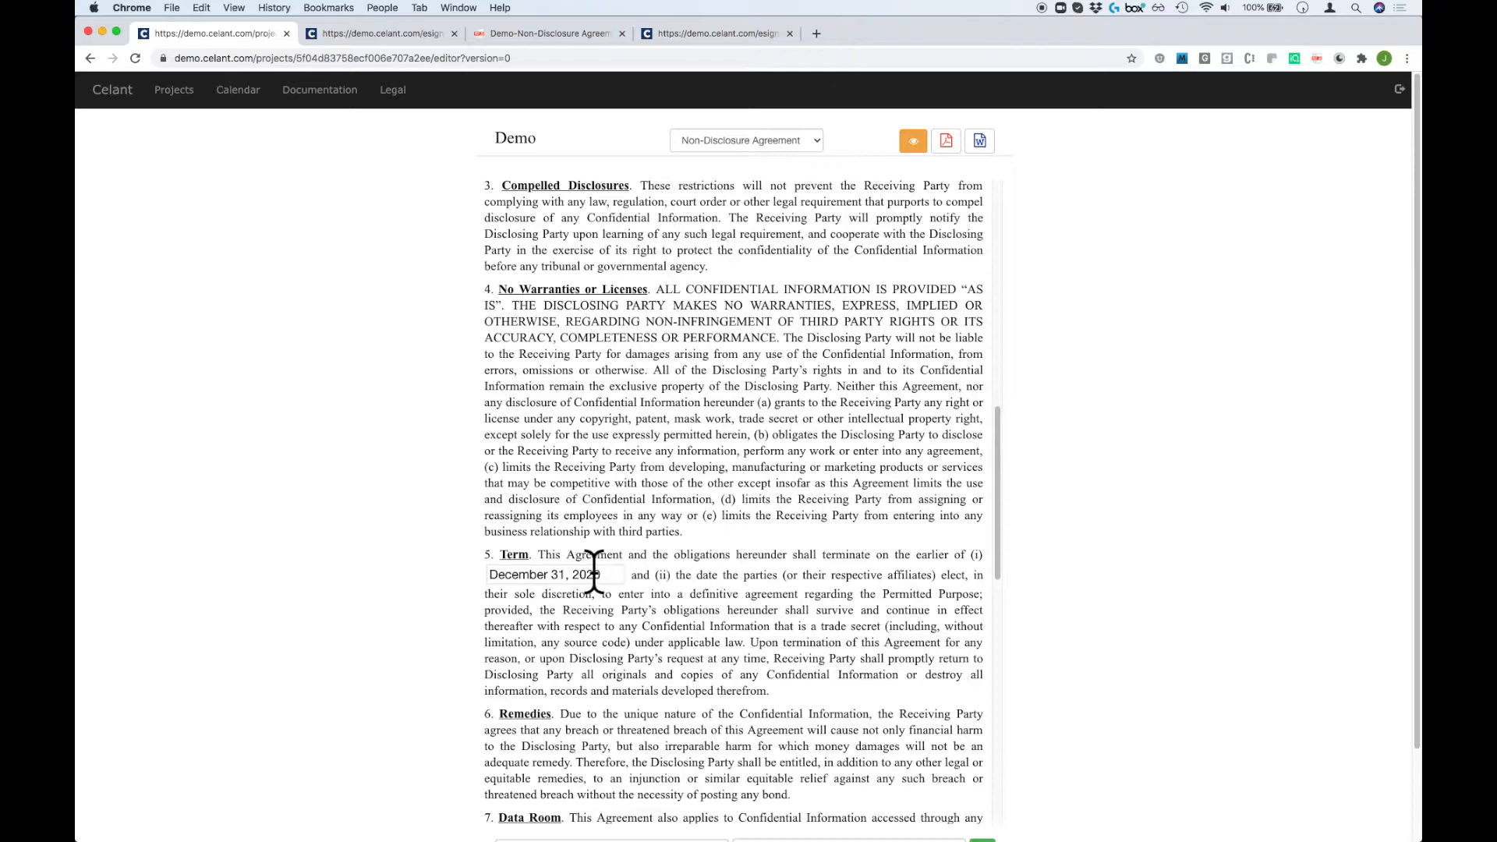
click(594, 573)
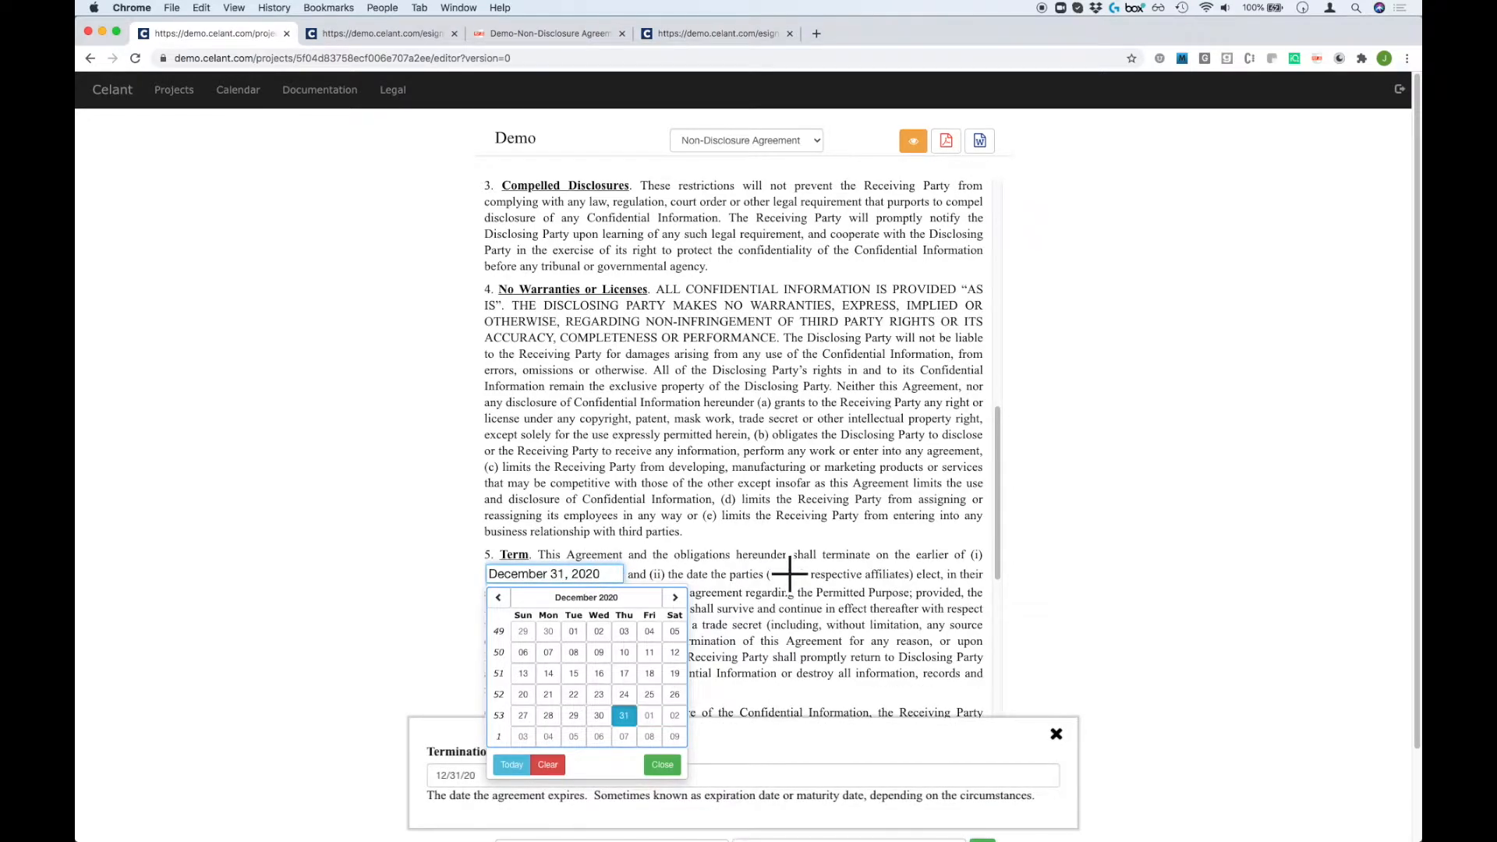
scroll(795, 597, down, 5)
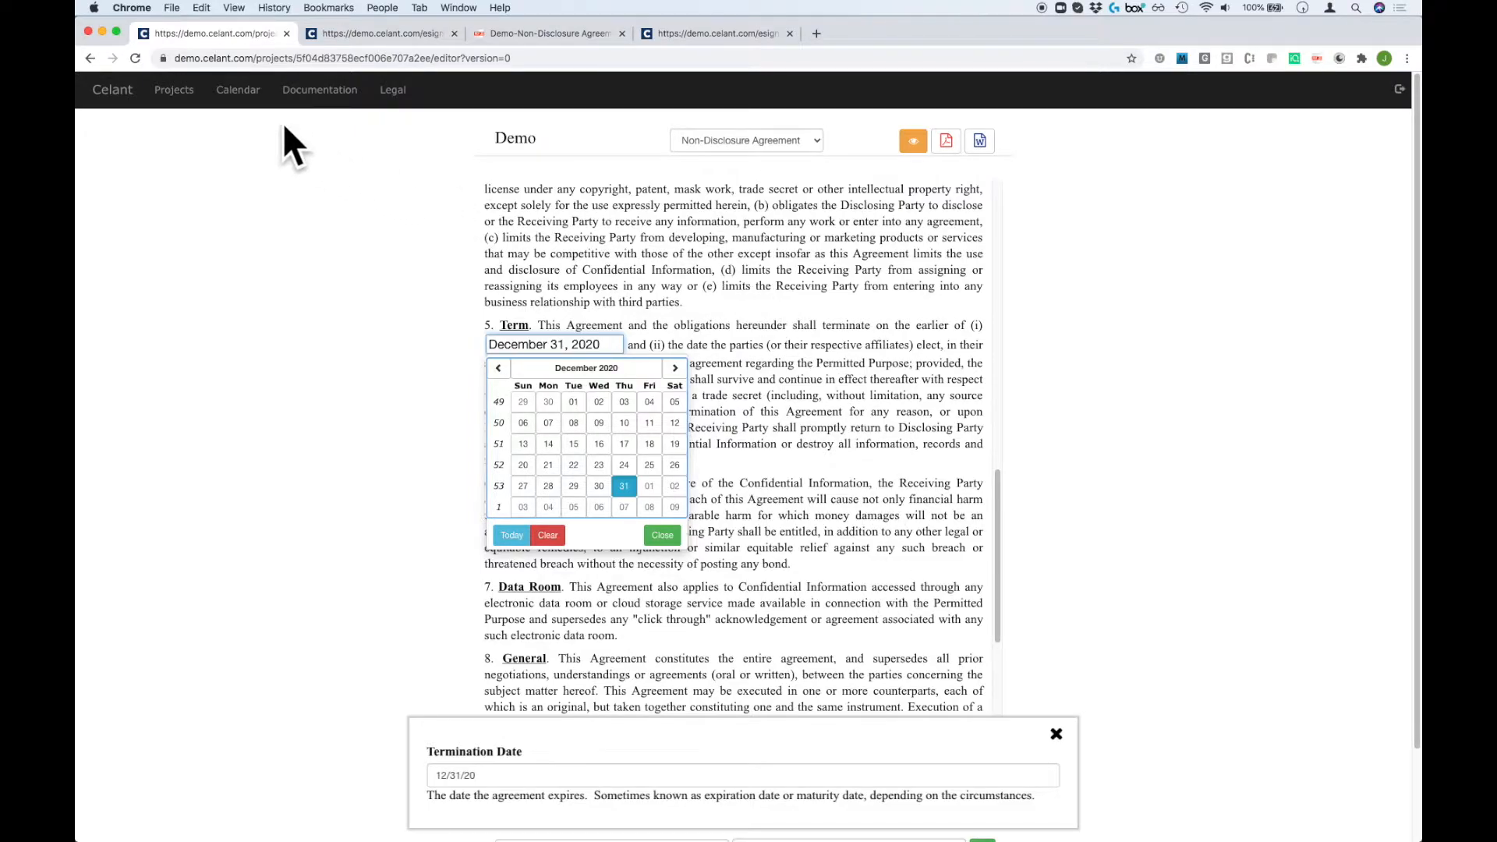
click(171, 91)
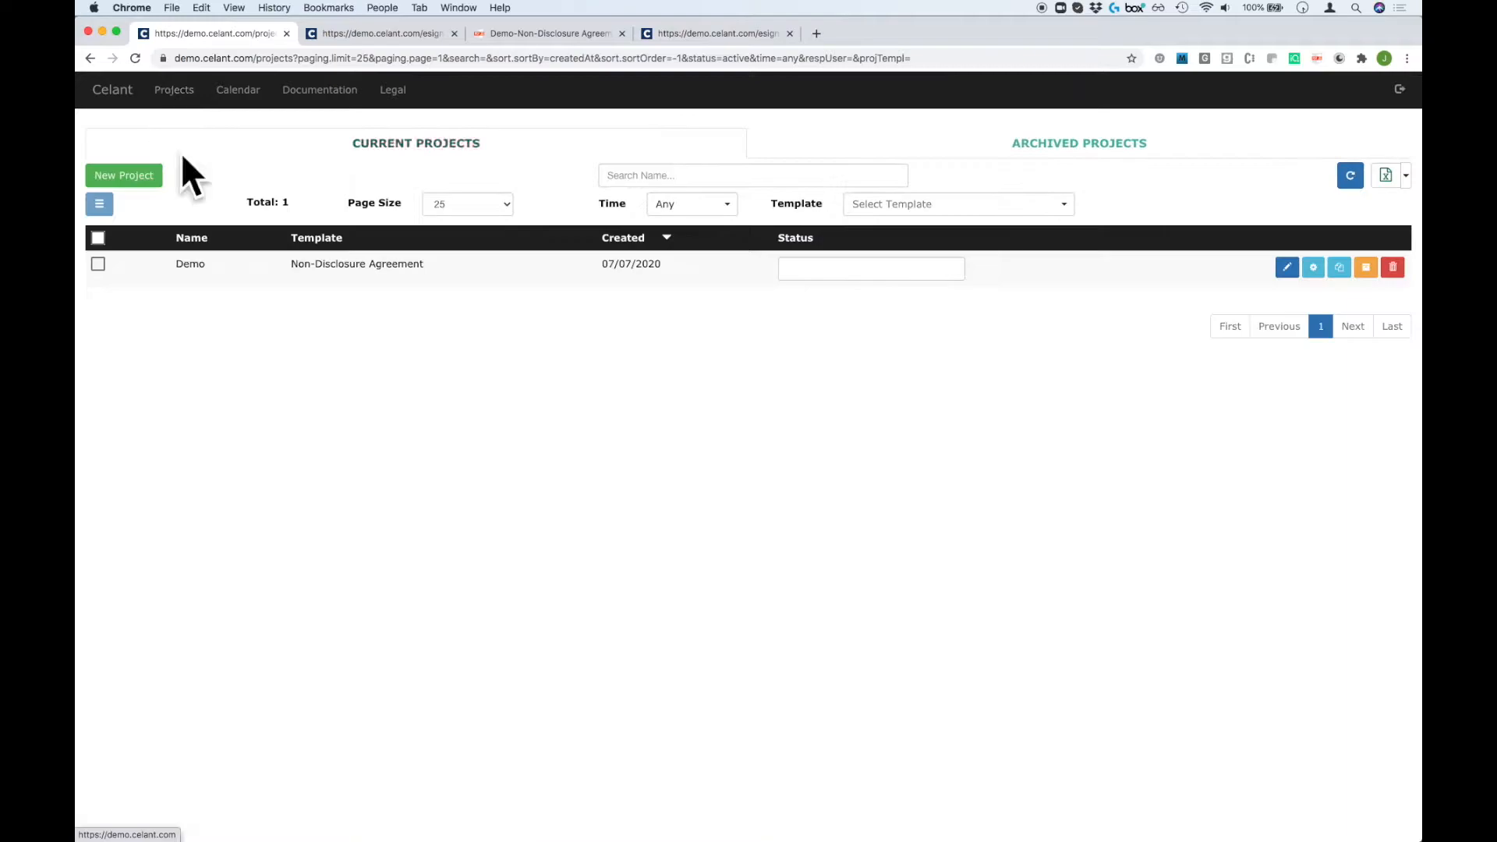
Archive the Demo project and view it in the Archived Projects list.
click(1366, 268)
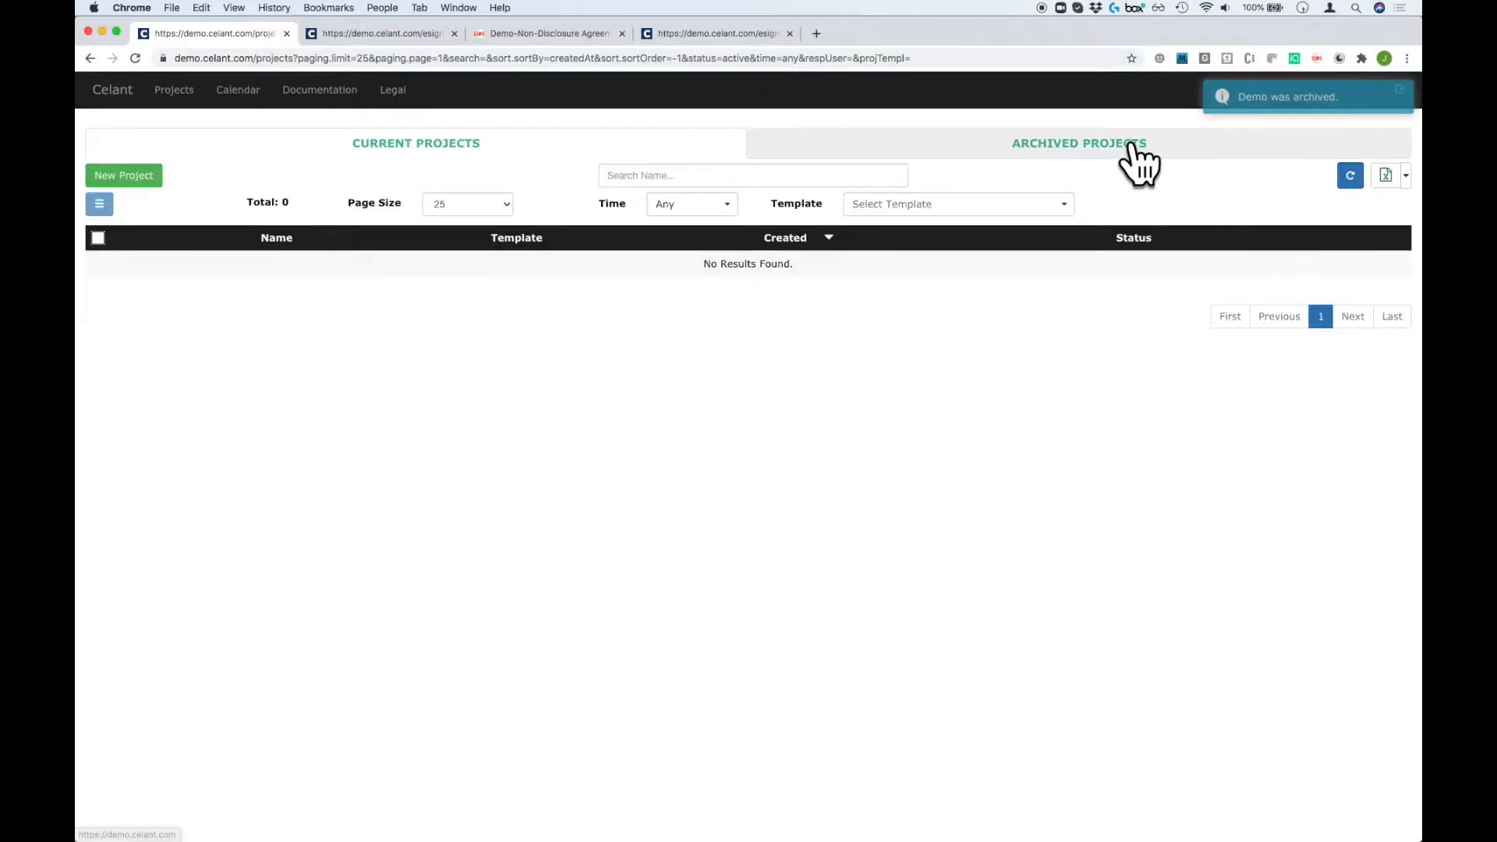
click(1132, 152)
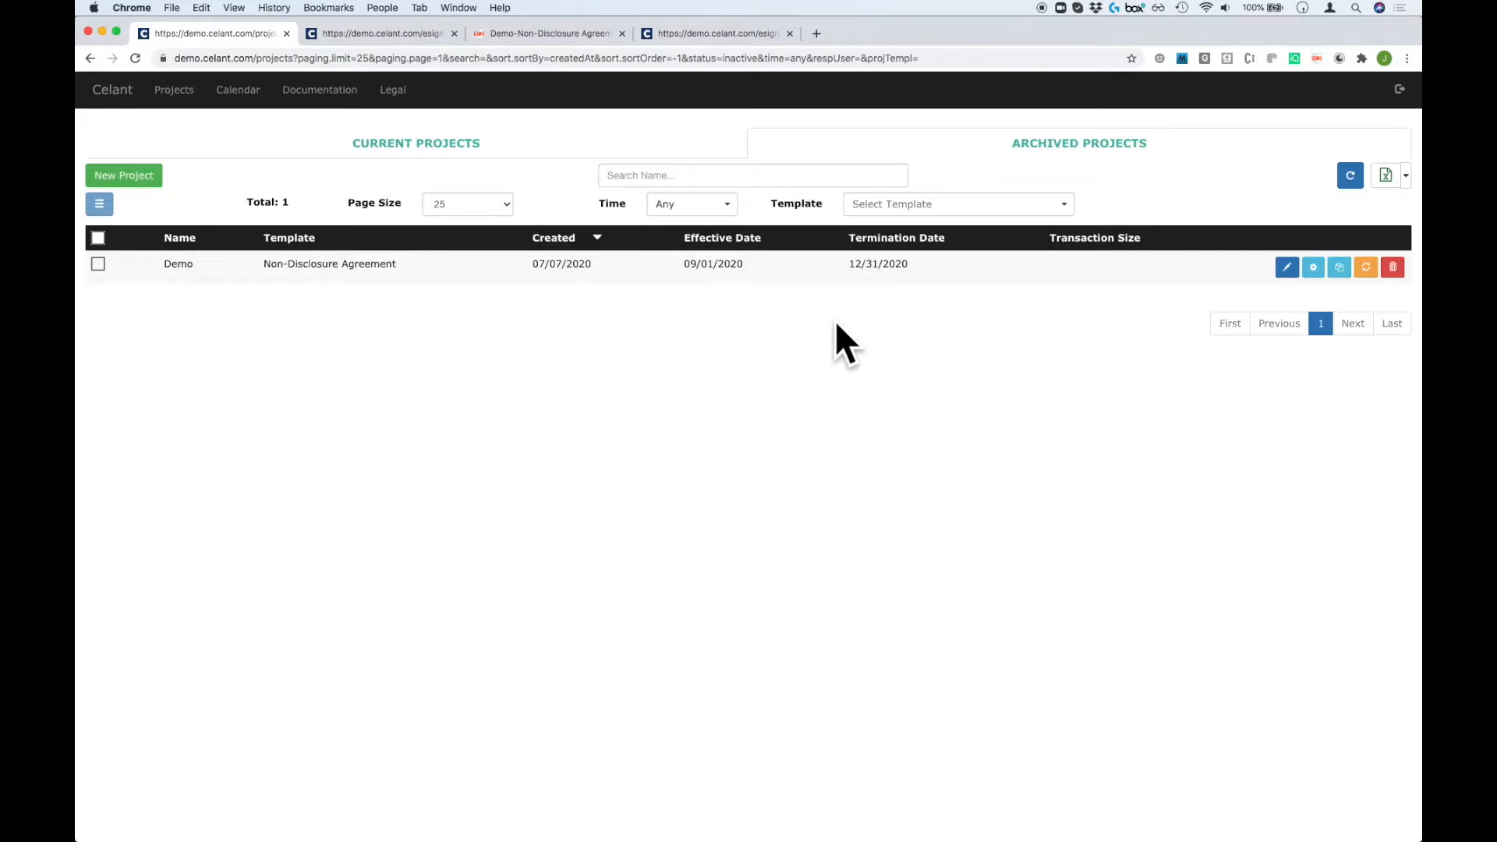
Export the archived projects to projects (14).xlsx, view it in Excel, then return to Celant.
click(1385, 177)
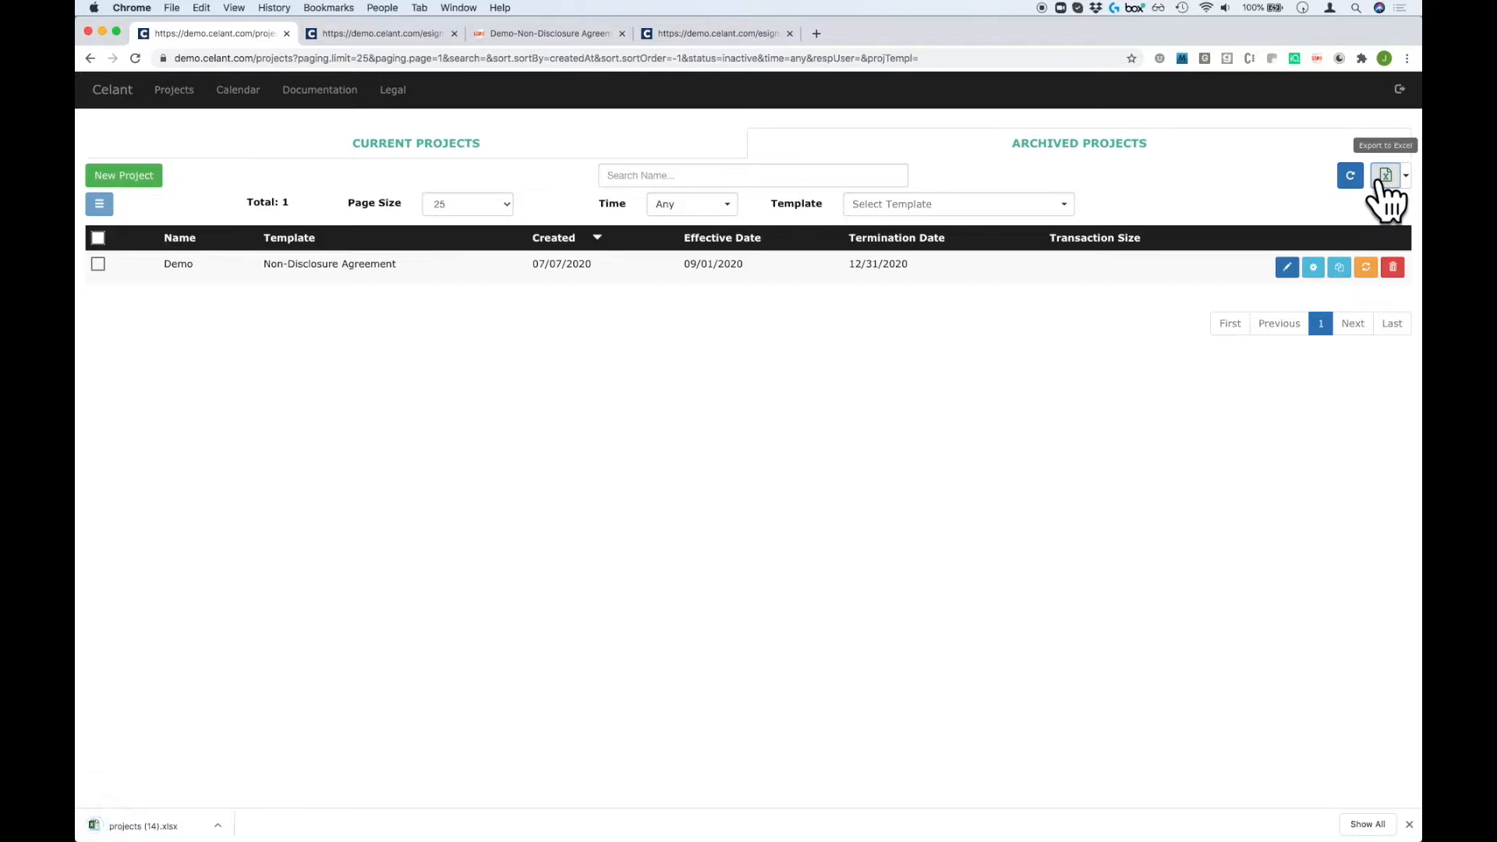
click(191, 825)
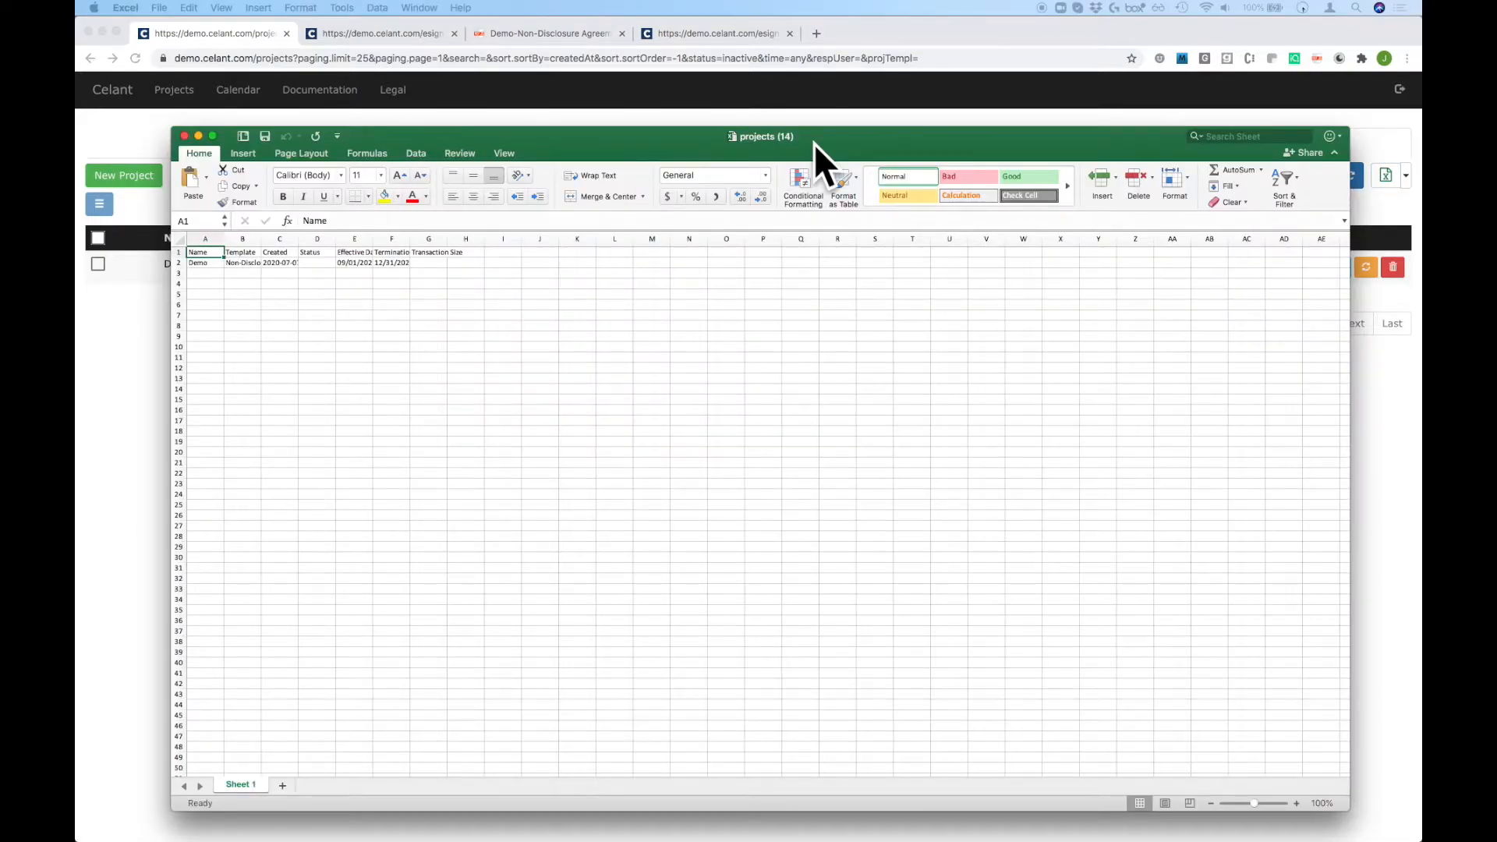
double_click(814, 144)
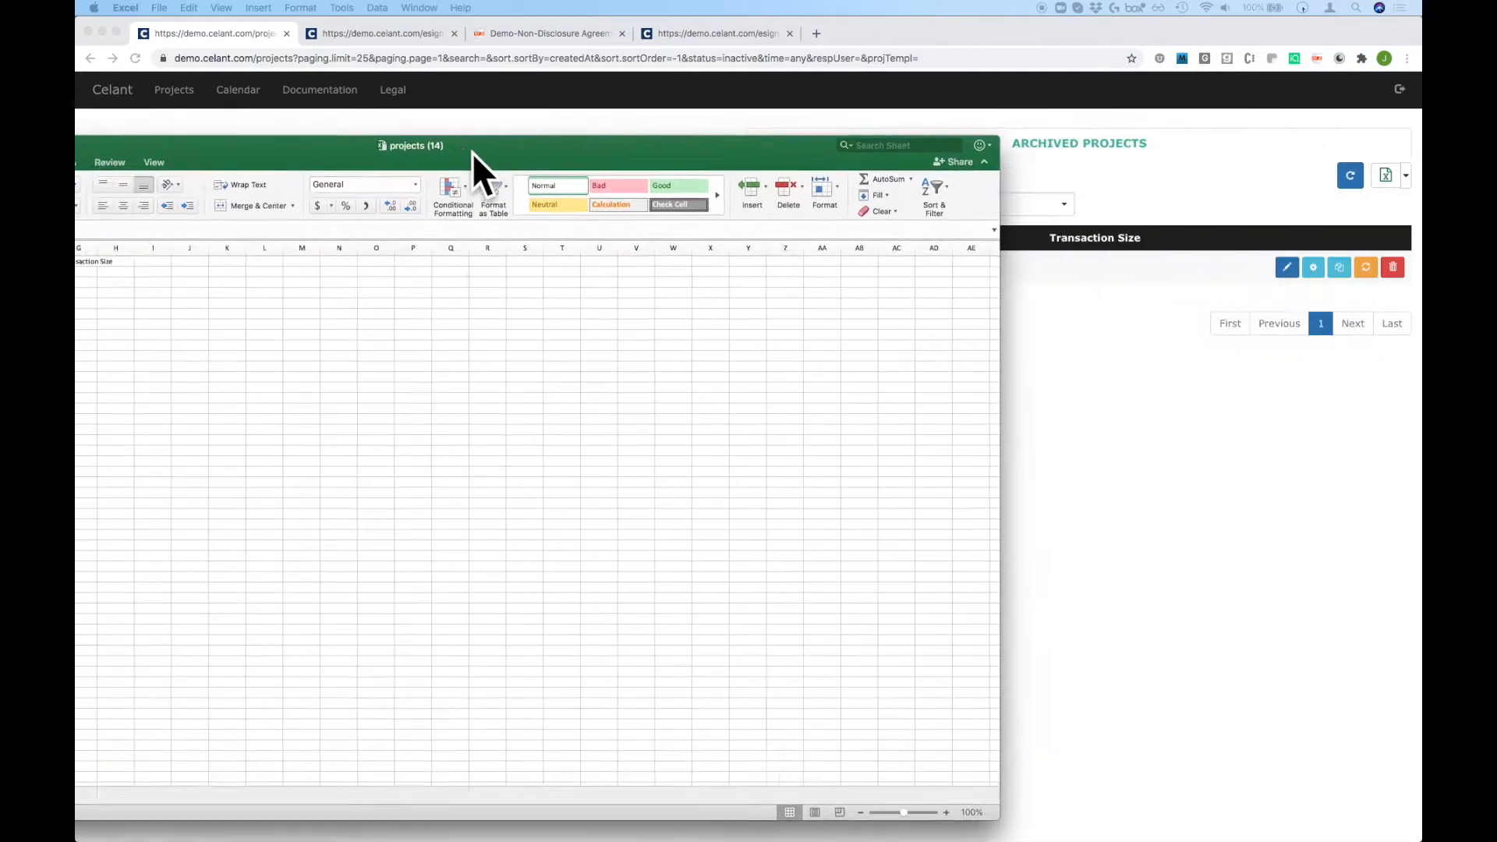
click(685, 396)
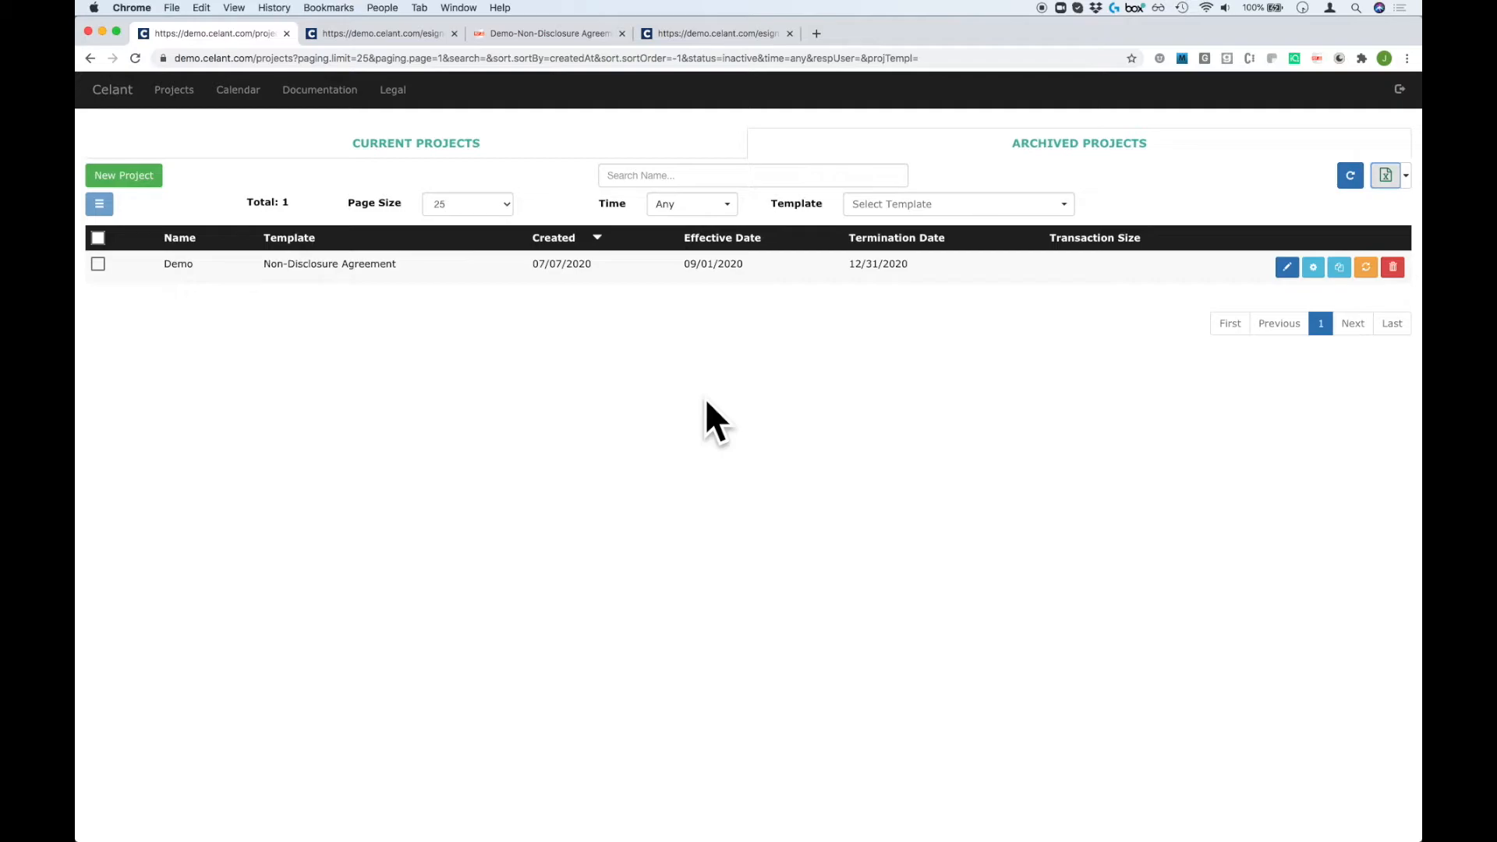
Copy the archived Demo project and rename the copy to 'SaaS Agreement'.
click(1339, 267)
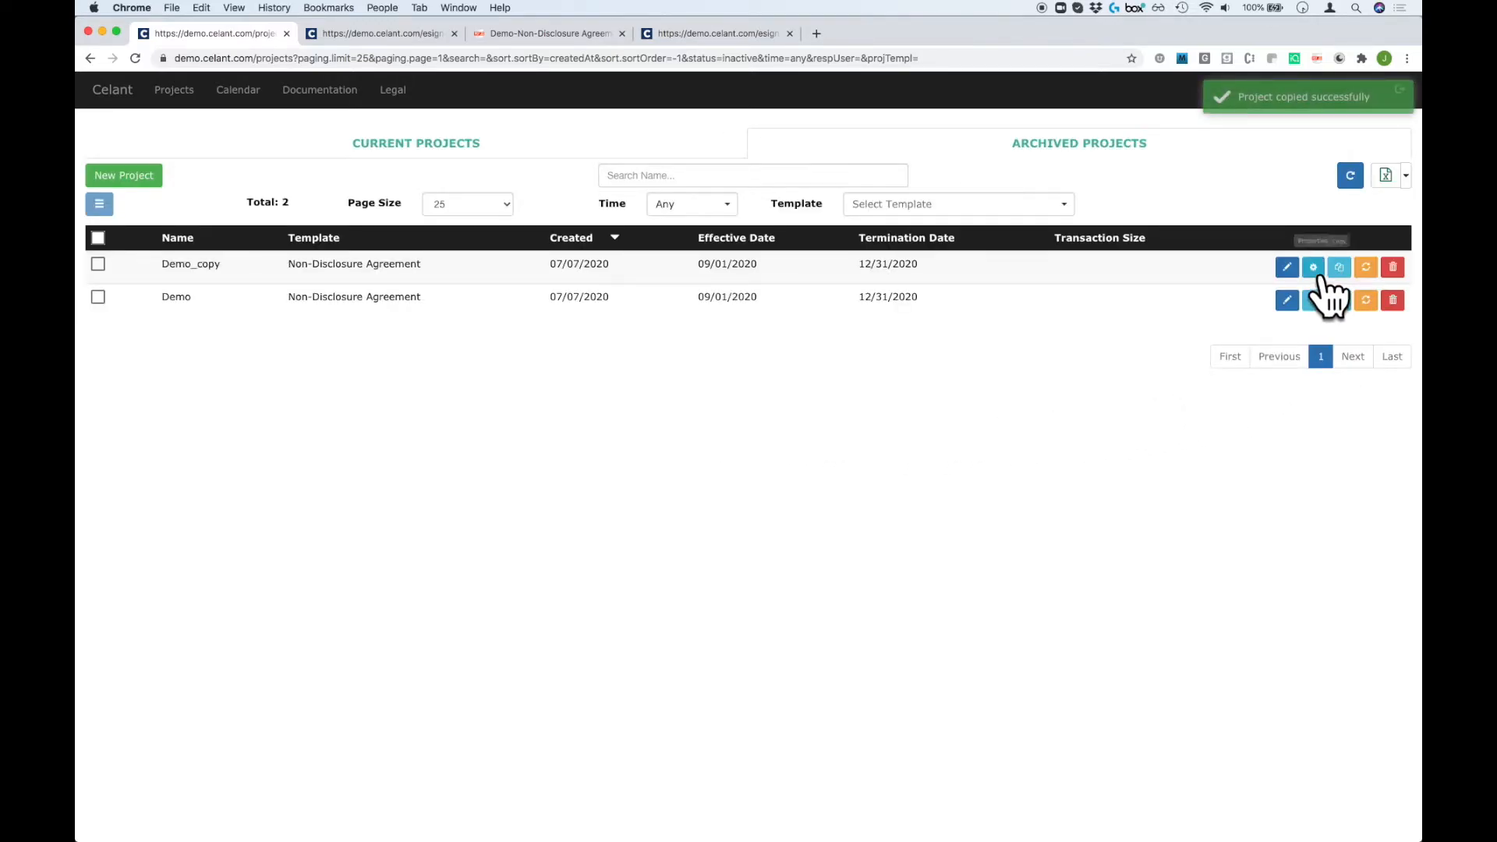
click(1313, 269)
triple_click(726, 288)
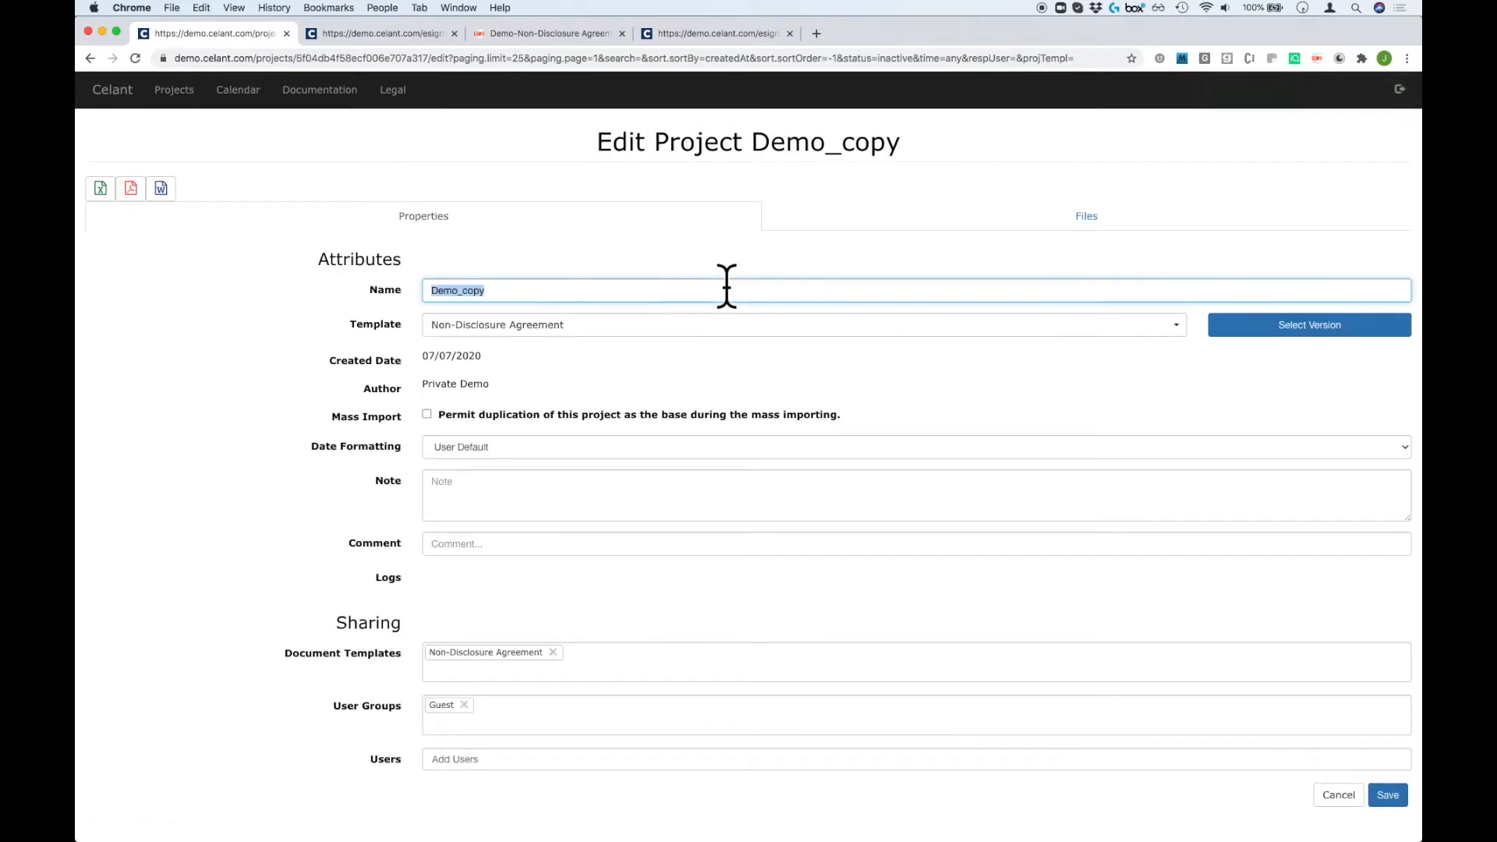
text(SaaS Agreement)
Assign the SaaS Service Agreement template, save, and activate the project in Current Projects.
click(695, 324)
click(677, 449)
click(1388, 804)
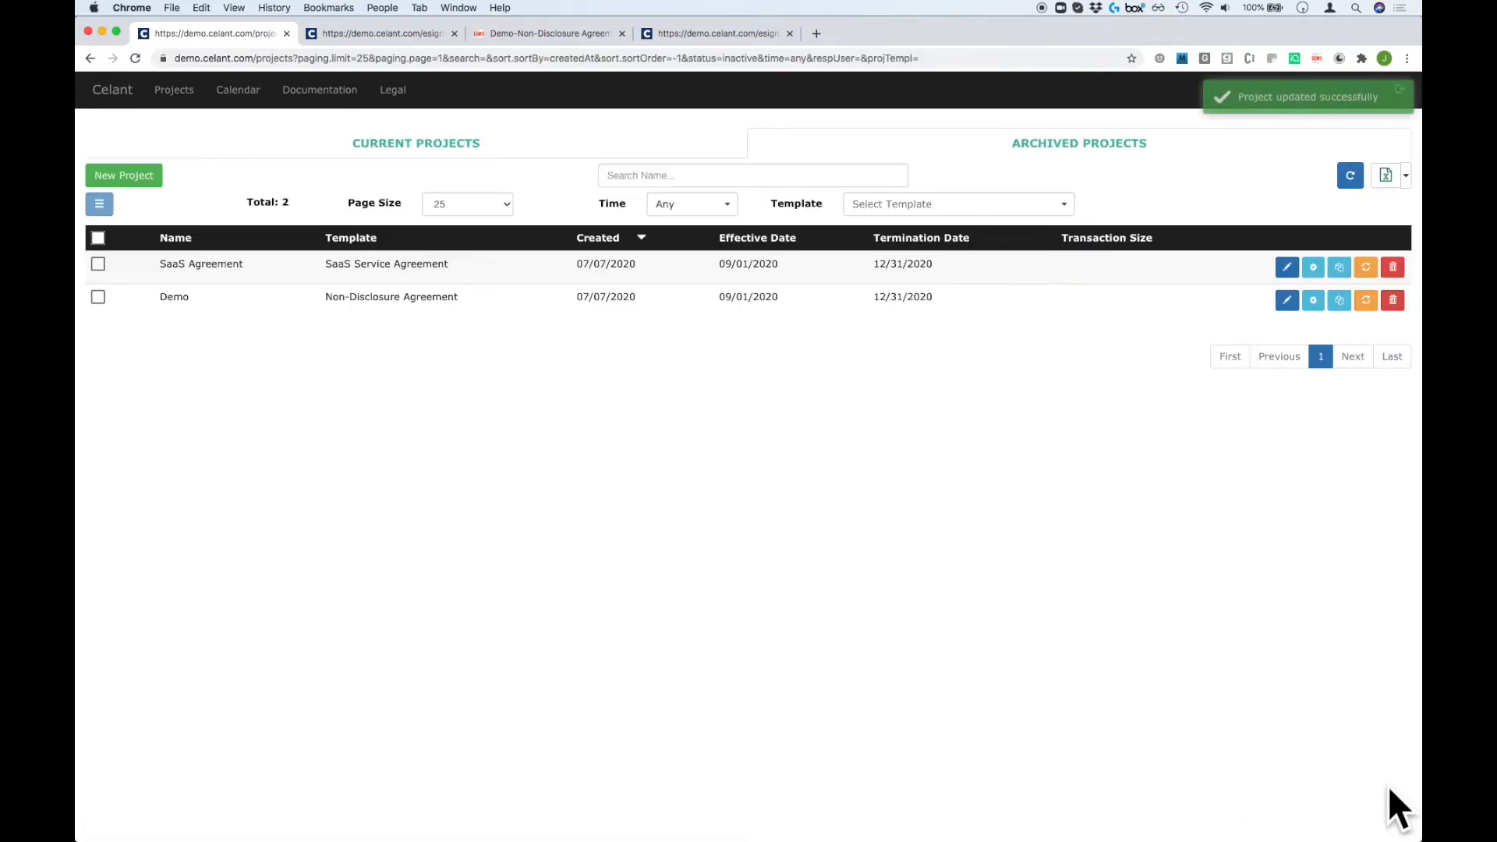
click(1366, 267)
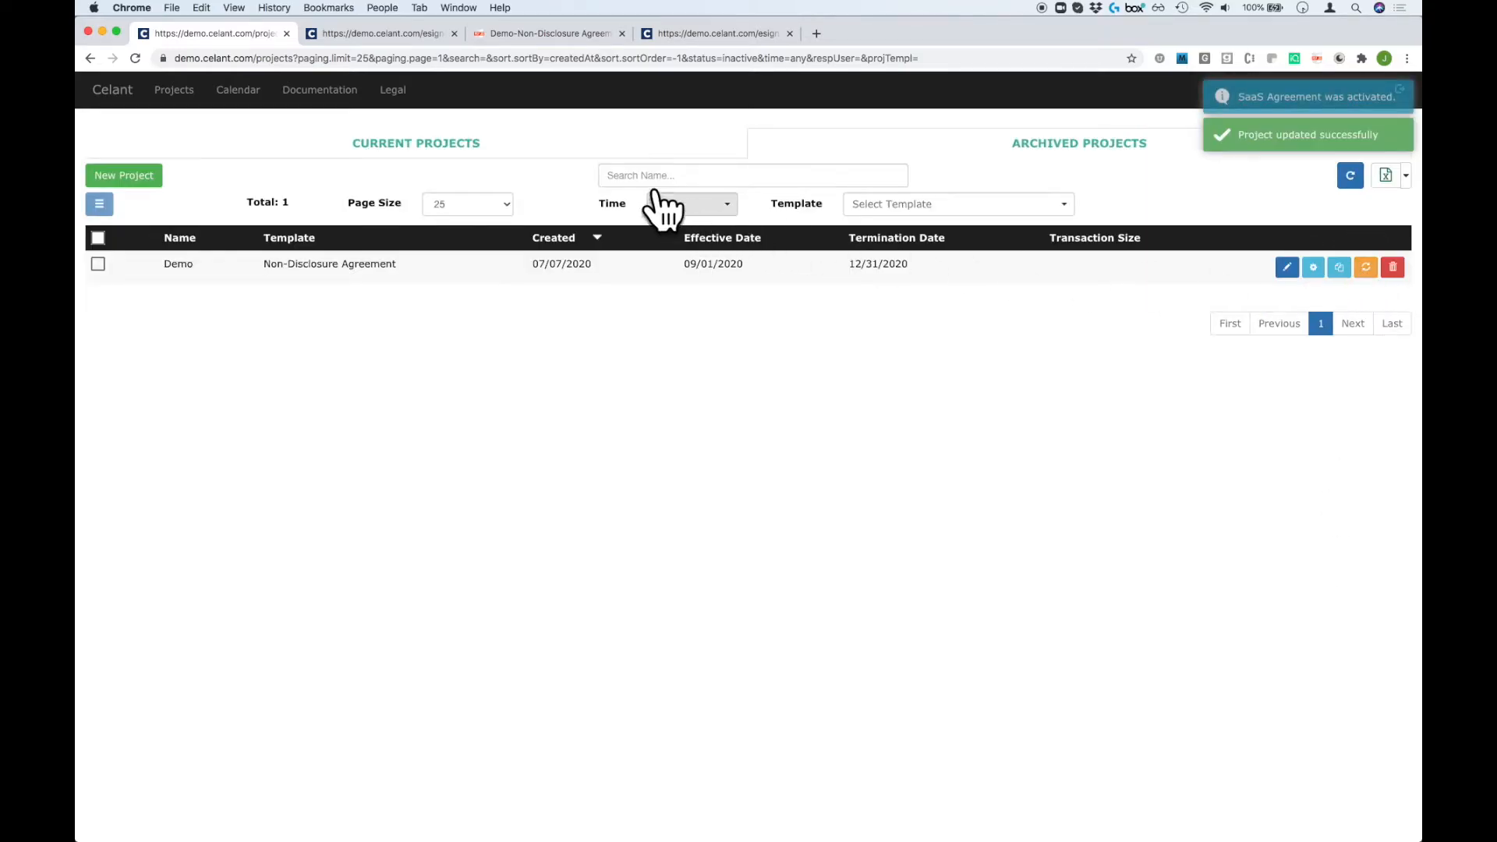
click(625, 145)
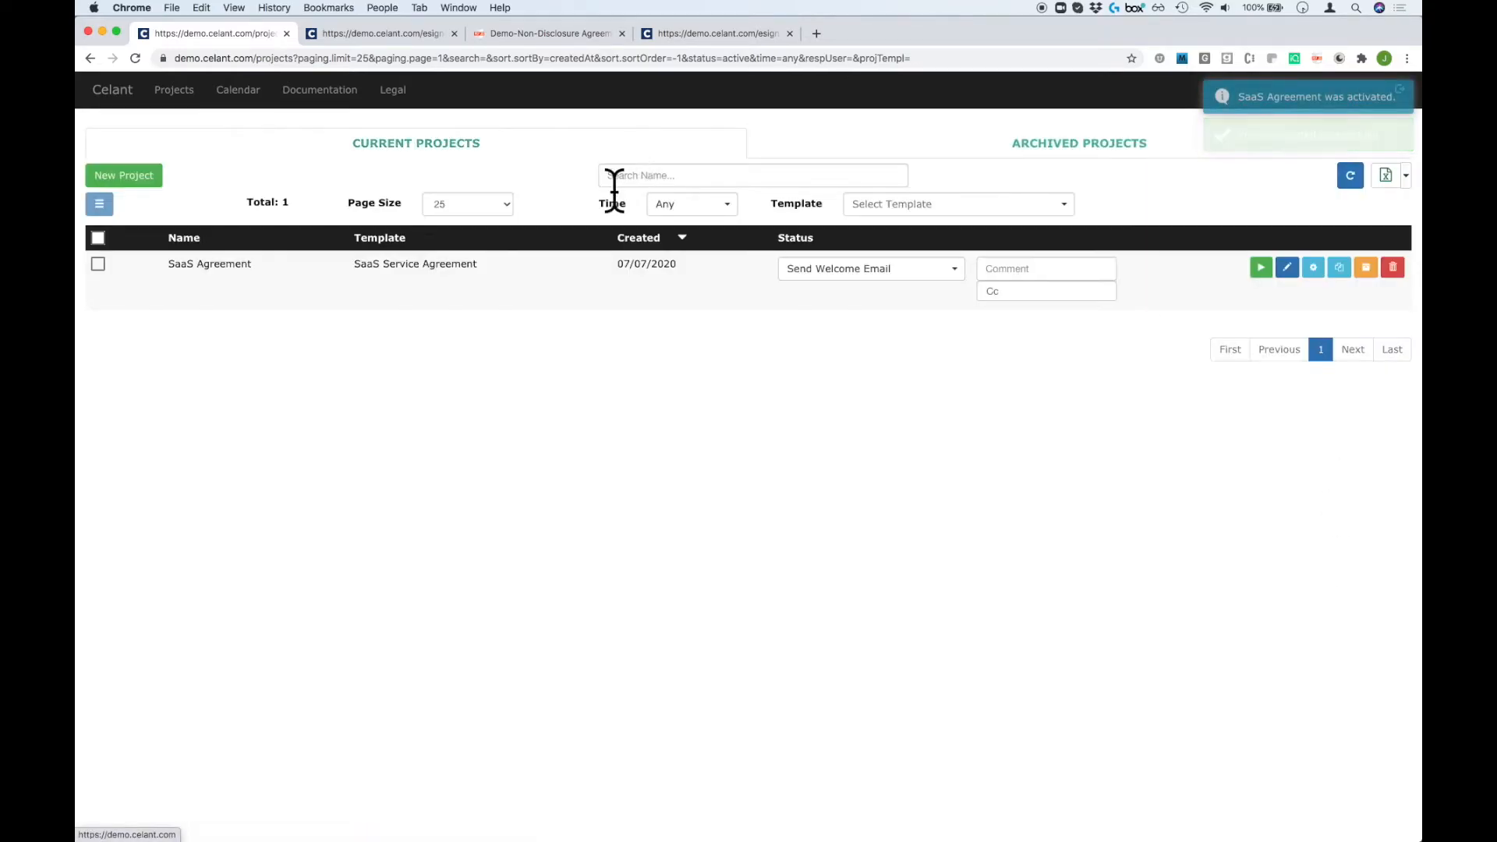
Browse the SaaS Agreement status options without changing them, then open the project in the Editor.
click(951, 269)
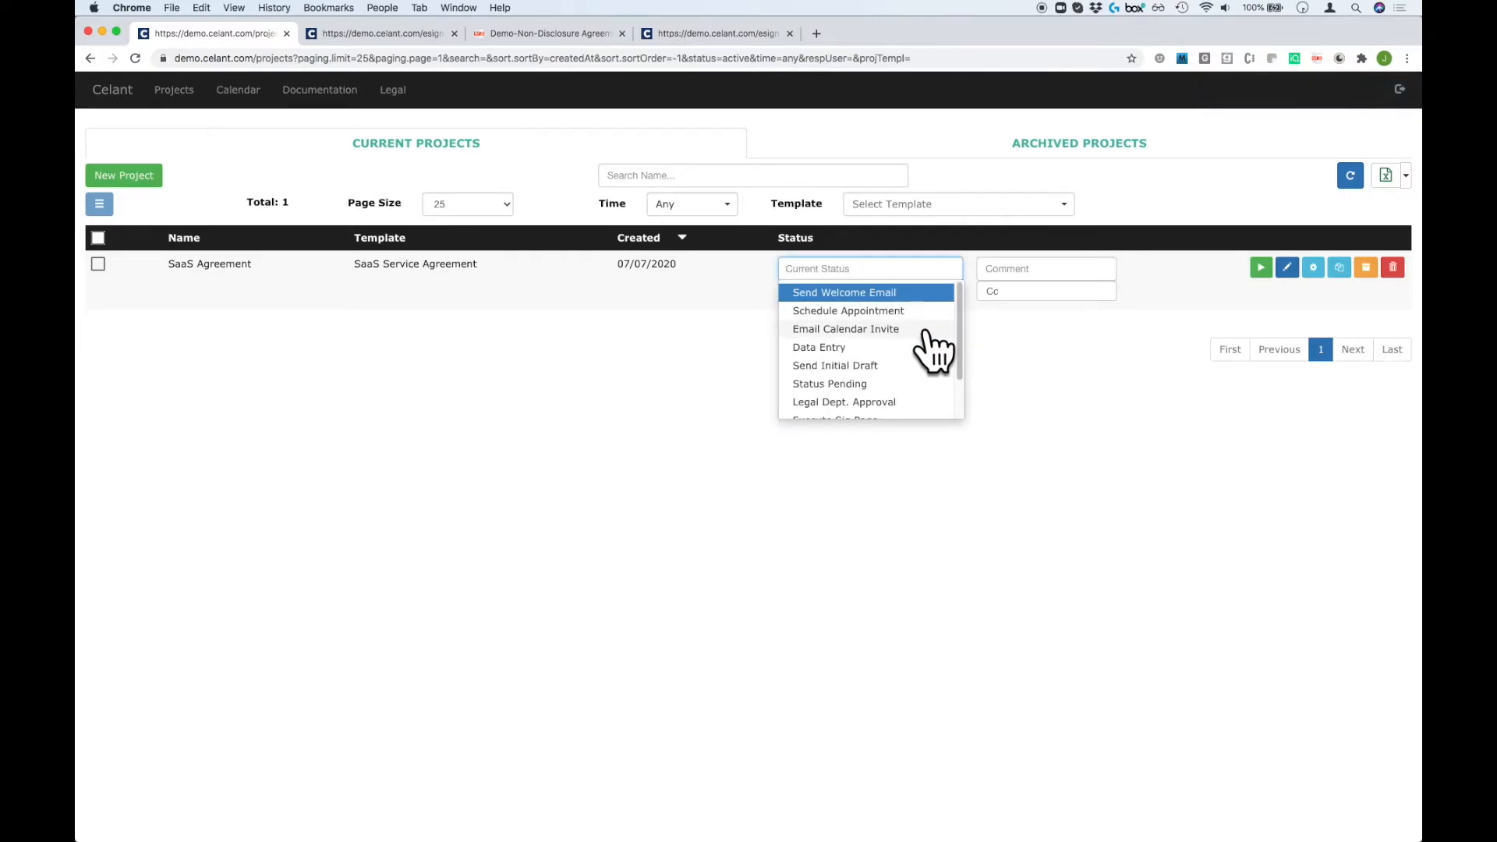
scroll(931, 350, down, 1)
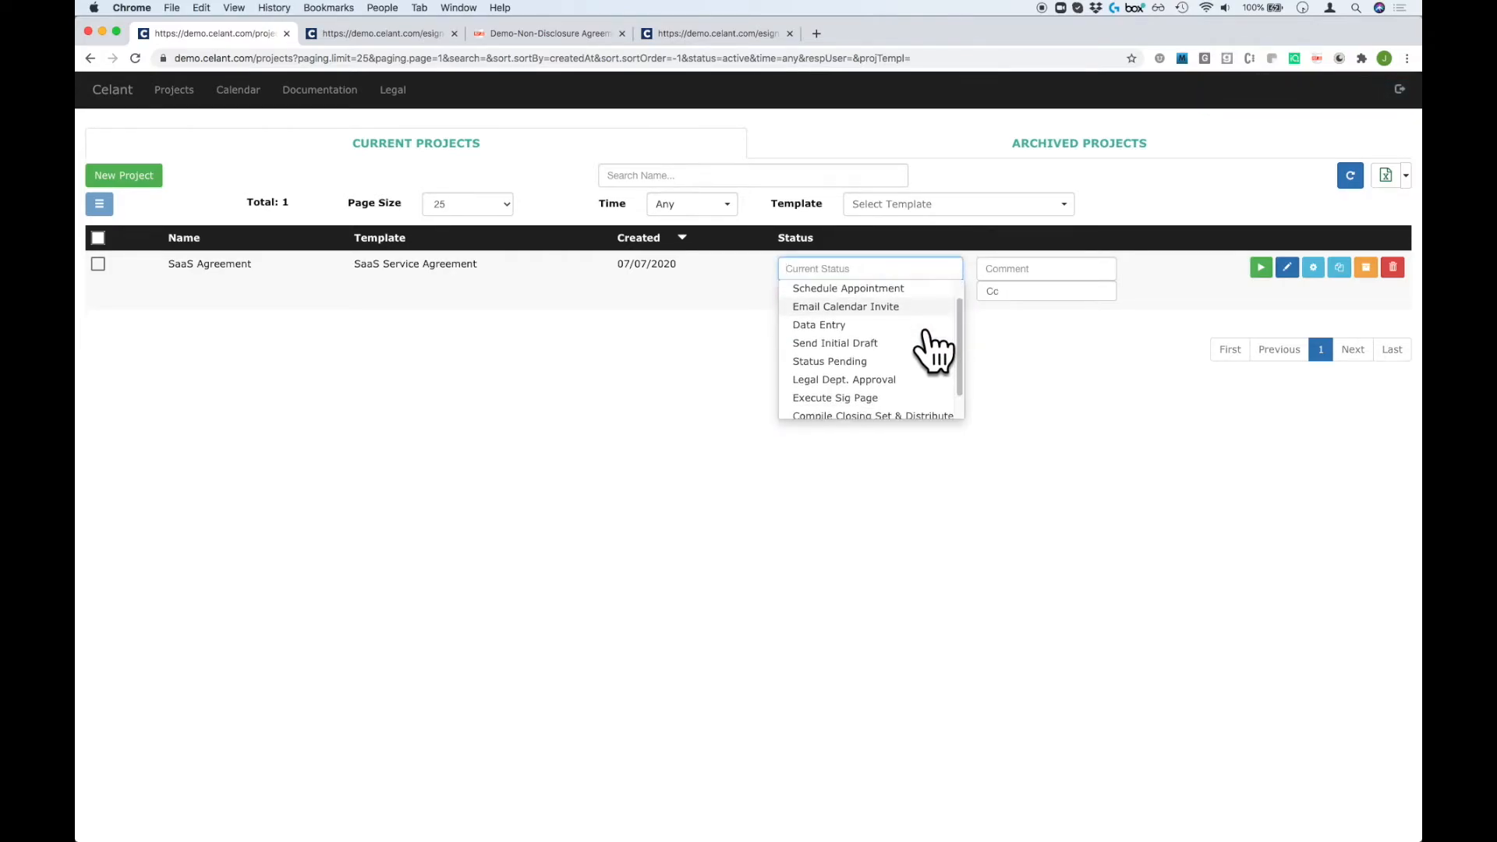
scroll(928, 336, down, 1)
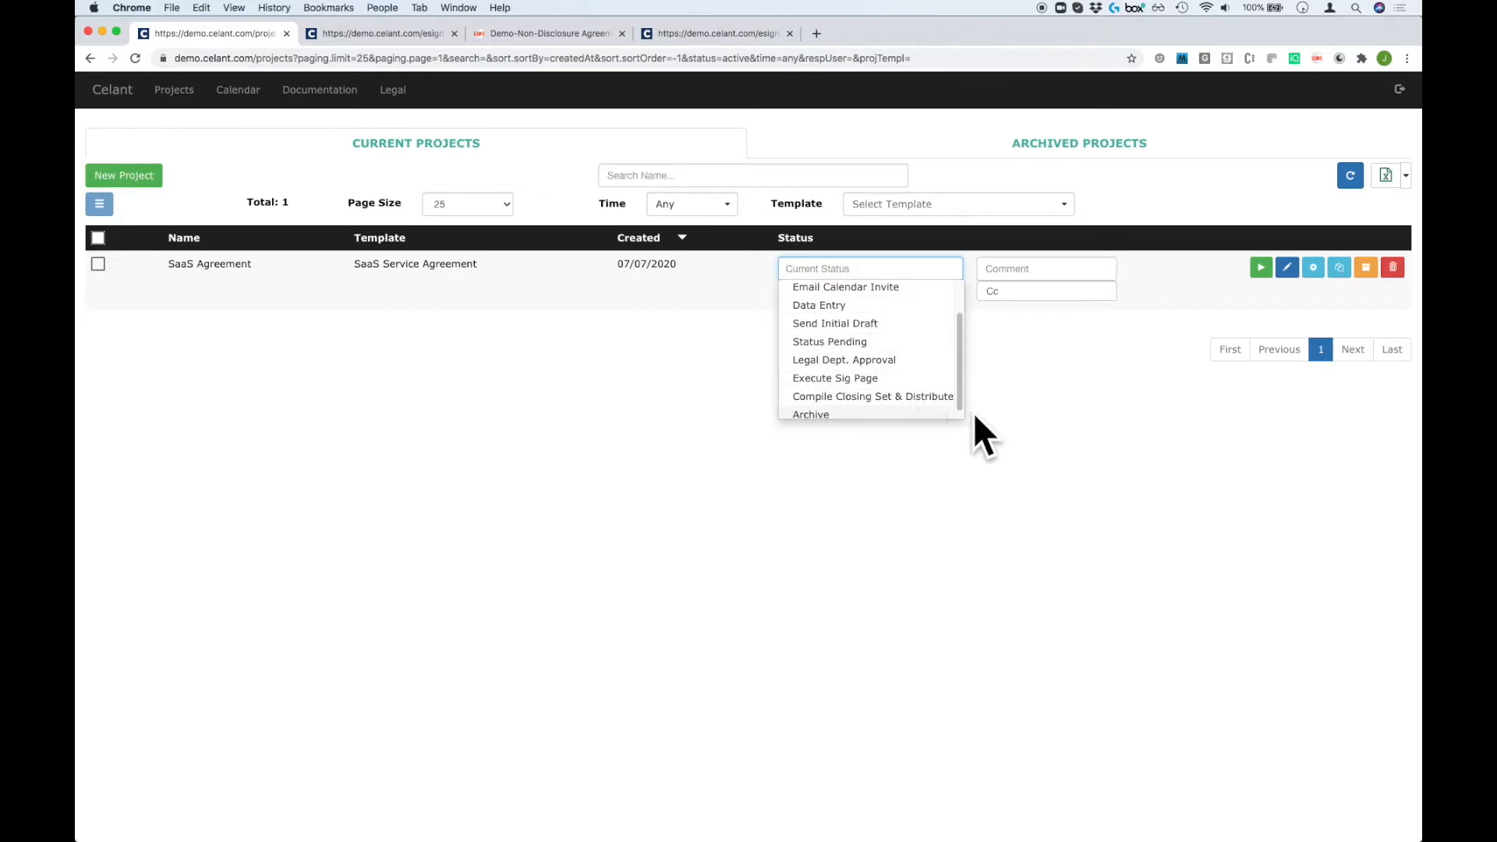
click(1092, 410)
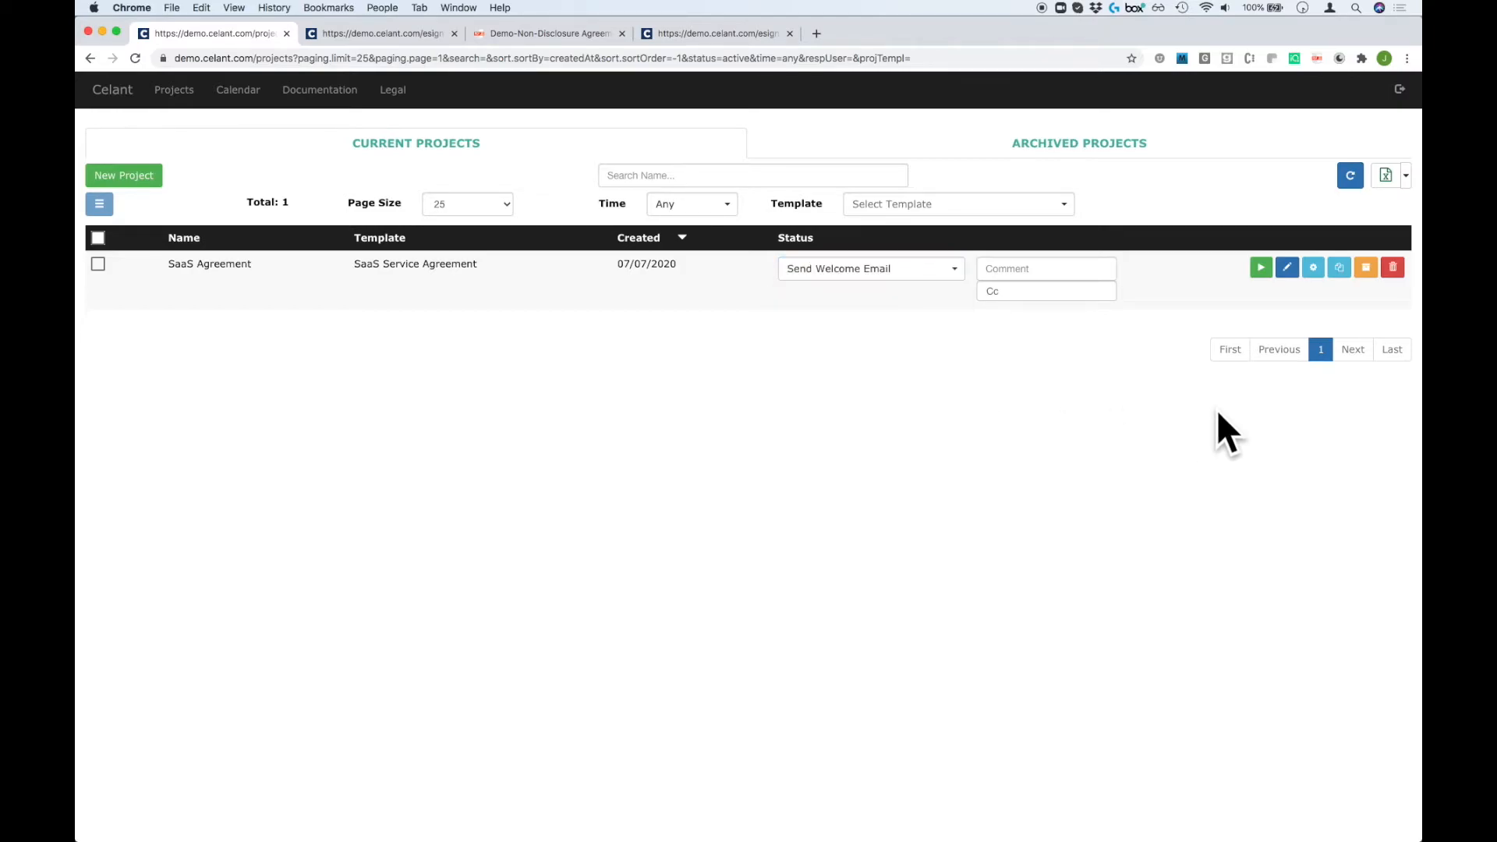
click(1287, 267)
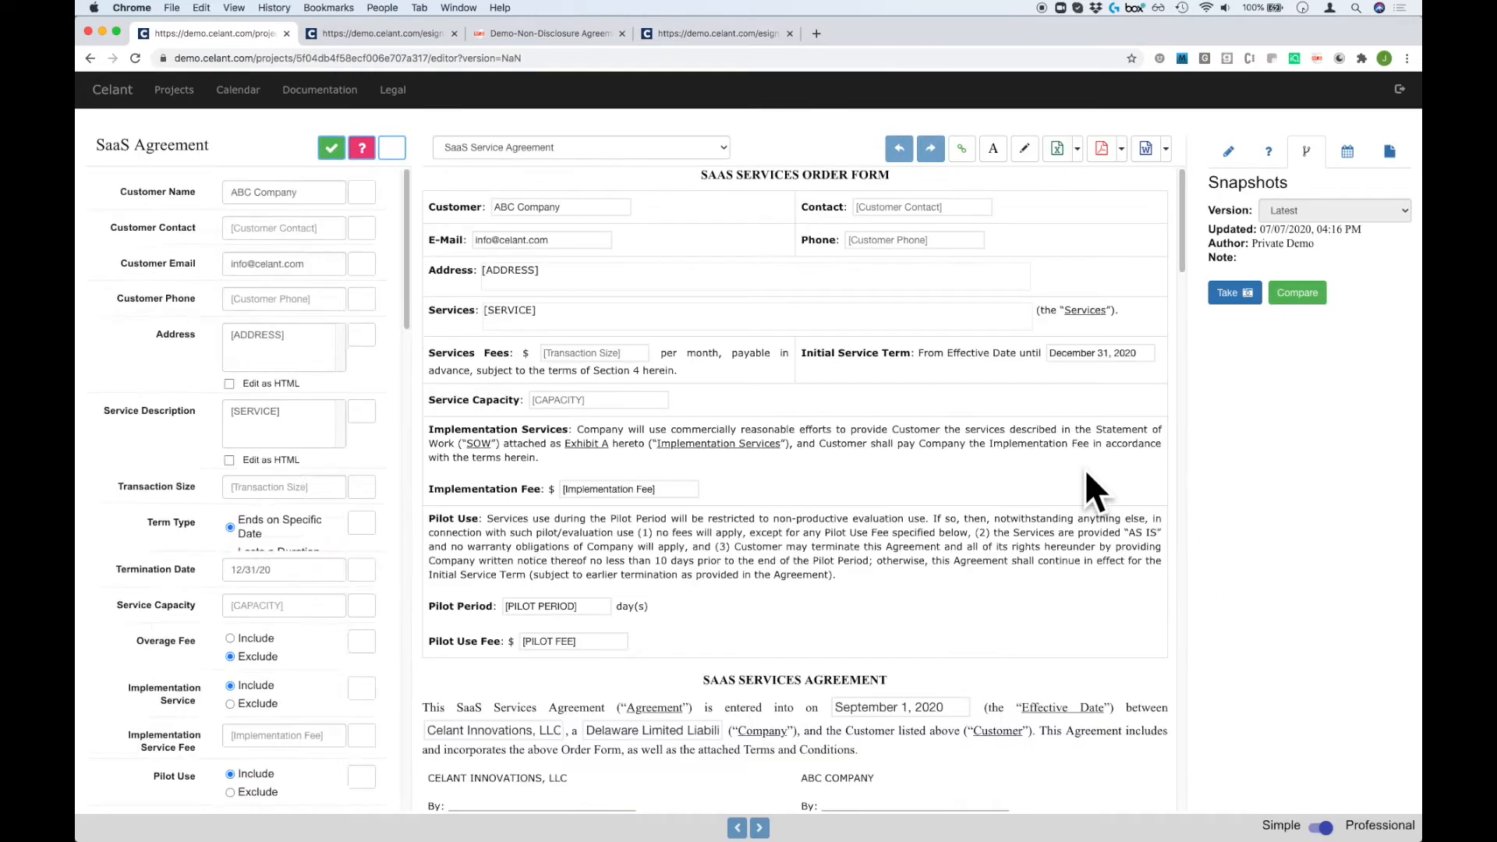